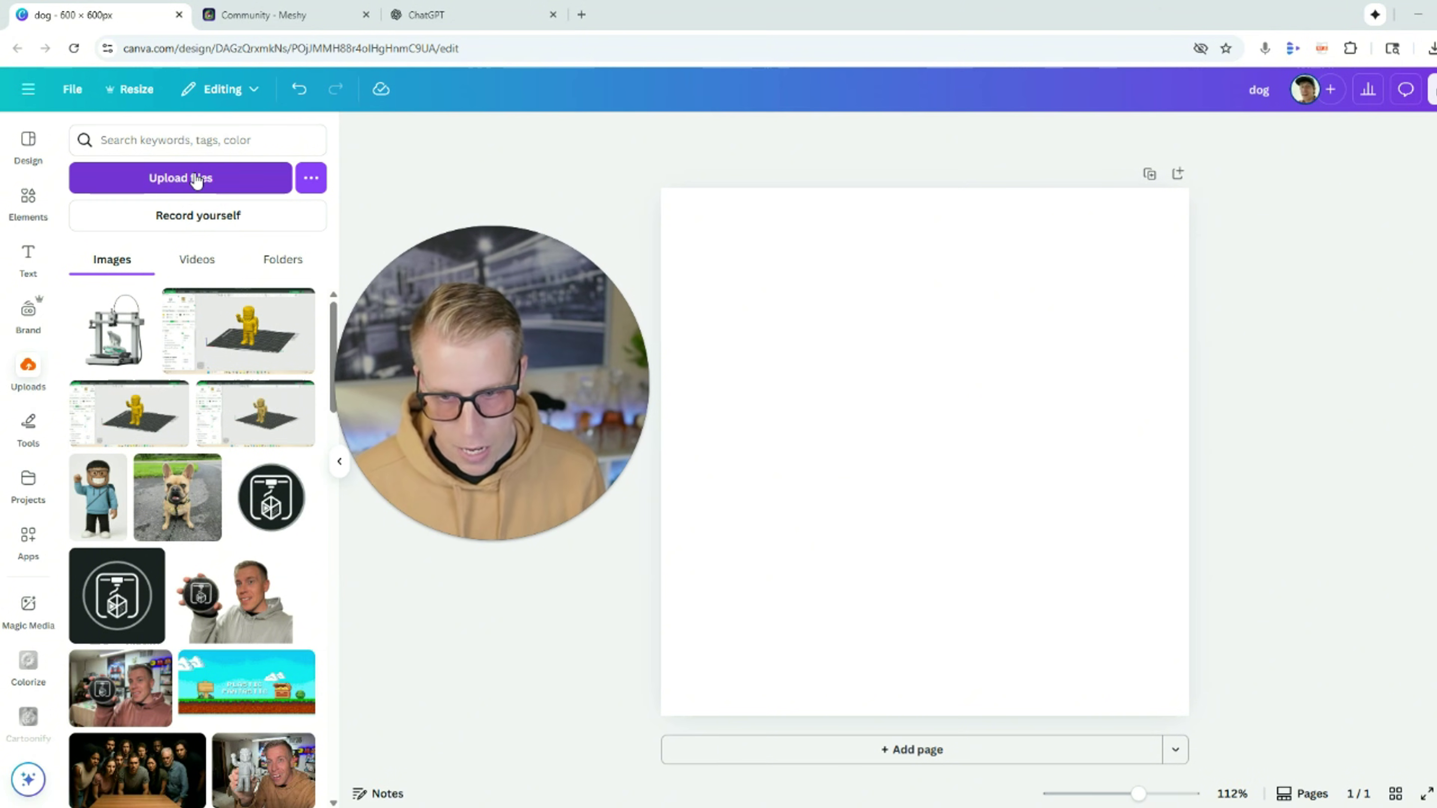
Place the uploaded French bulldog photo on the blank page and enlarge it to cover the whole page
{"action": "left_click", "coordinate": [175, 508]}
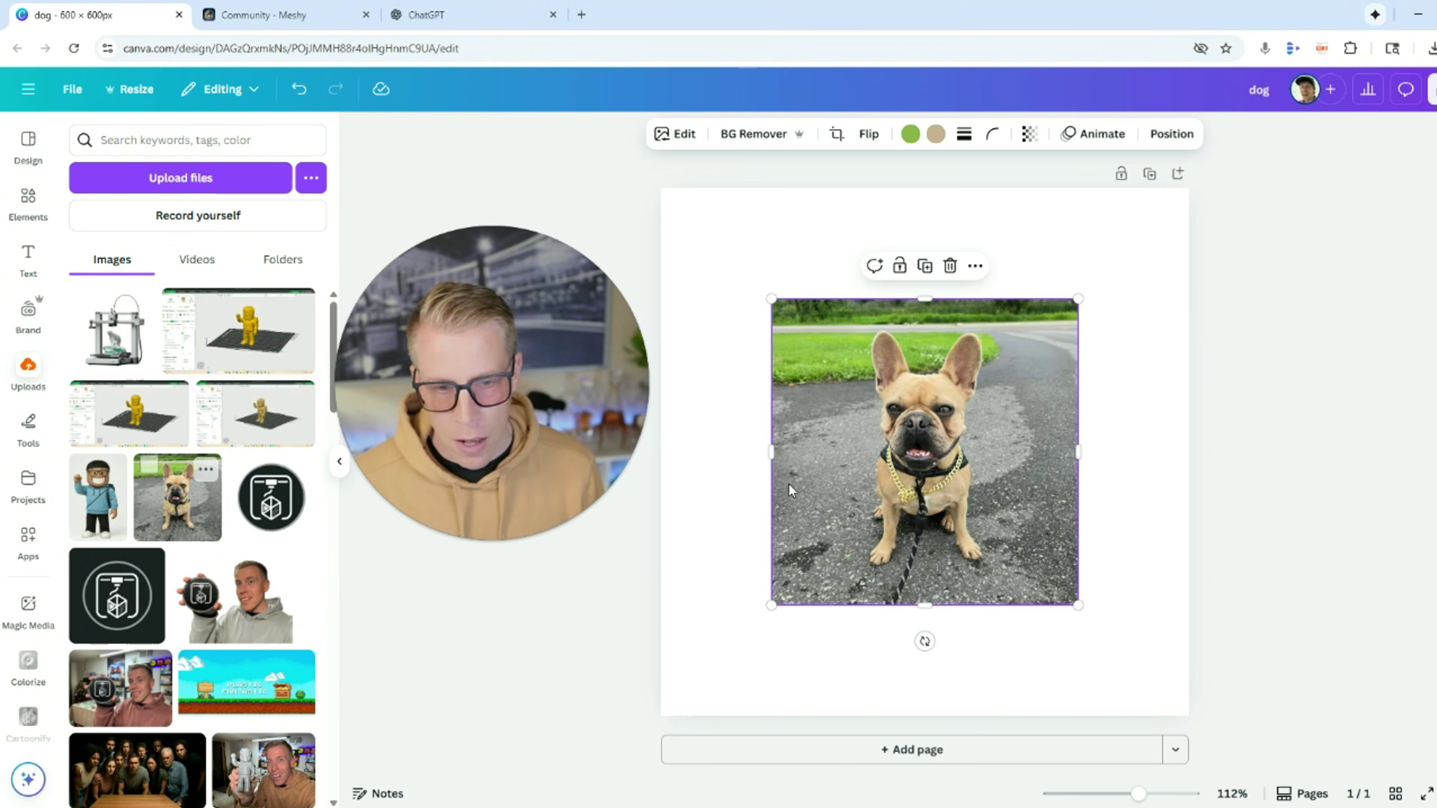
{"action": "left_click_drag", "start_coordinate": [899, 492], "coordinate": [791, 379]}
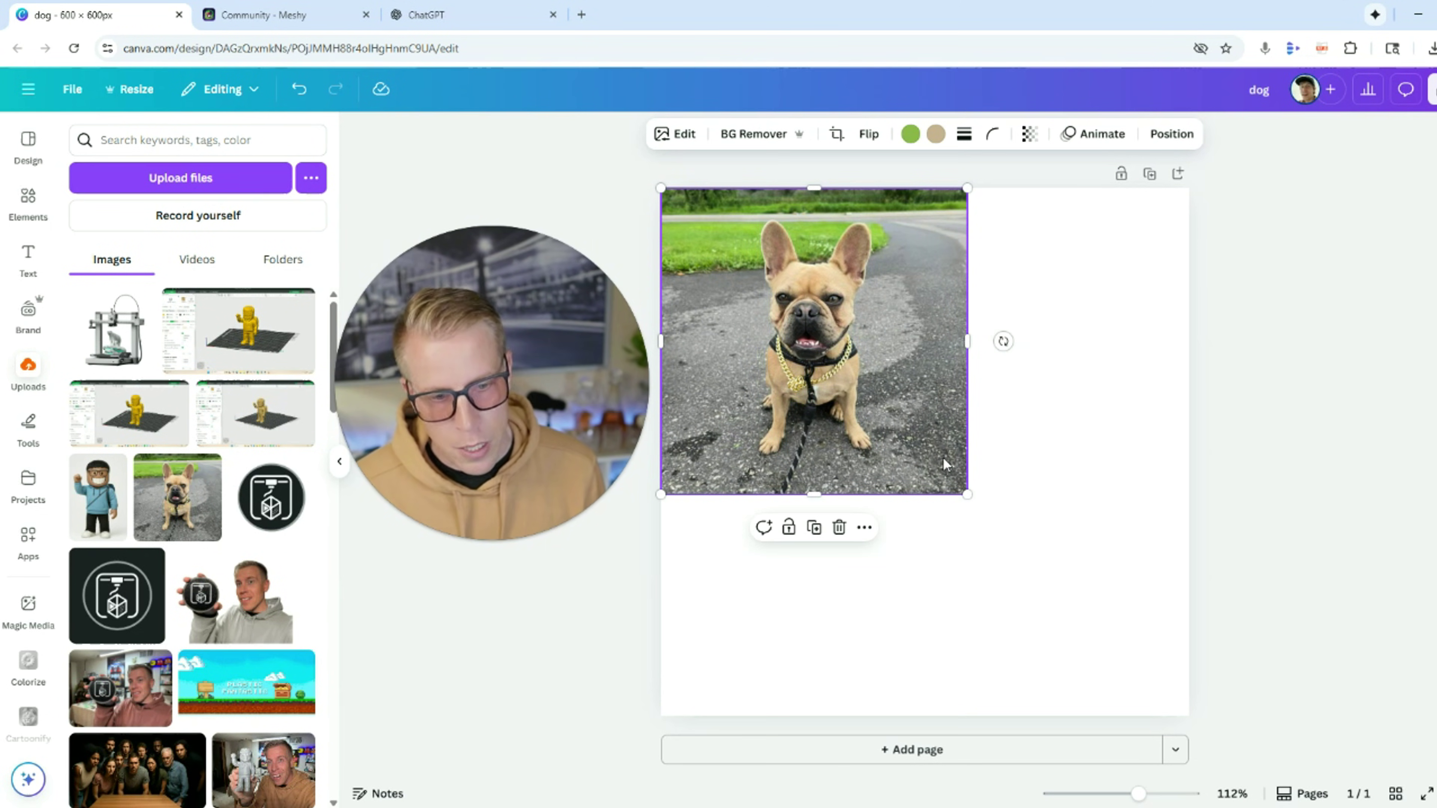
{"action": "left_click_drag", "start_coordinate": [967, 495], "coordinate": [1291, 700]}
{"action": "left_click_drag", "start_coordinate": [1052, 550], "coordinate": [1015, 528]}
Remove the background from the dog photo, then enlarge the cutout to about 697 × 697 and re-center it on the page
{"action": "left_click", "coordinate": [758, 134]}
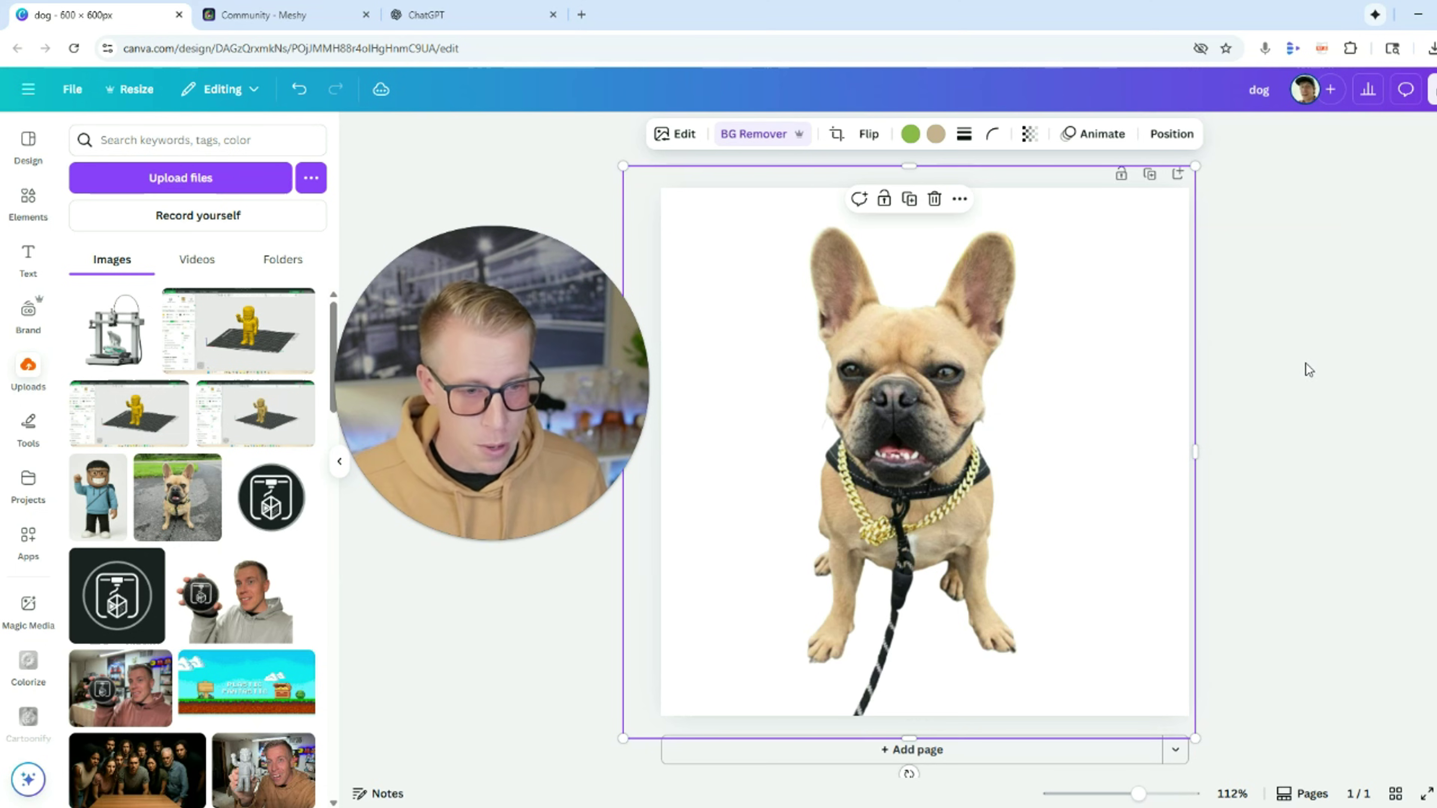
{"action": "left_click_drag", "start_coordinate": [1195, 165], "coordinate": [1276, 170]}
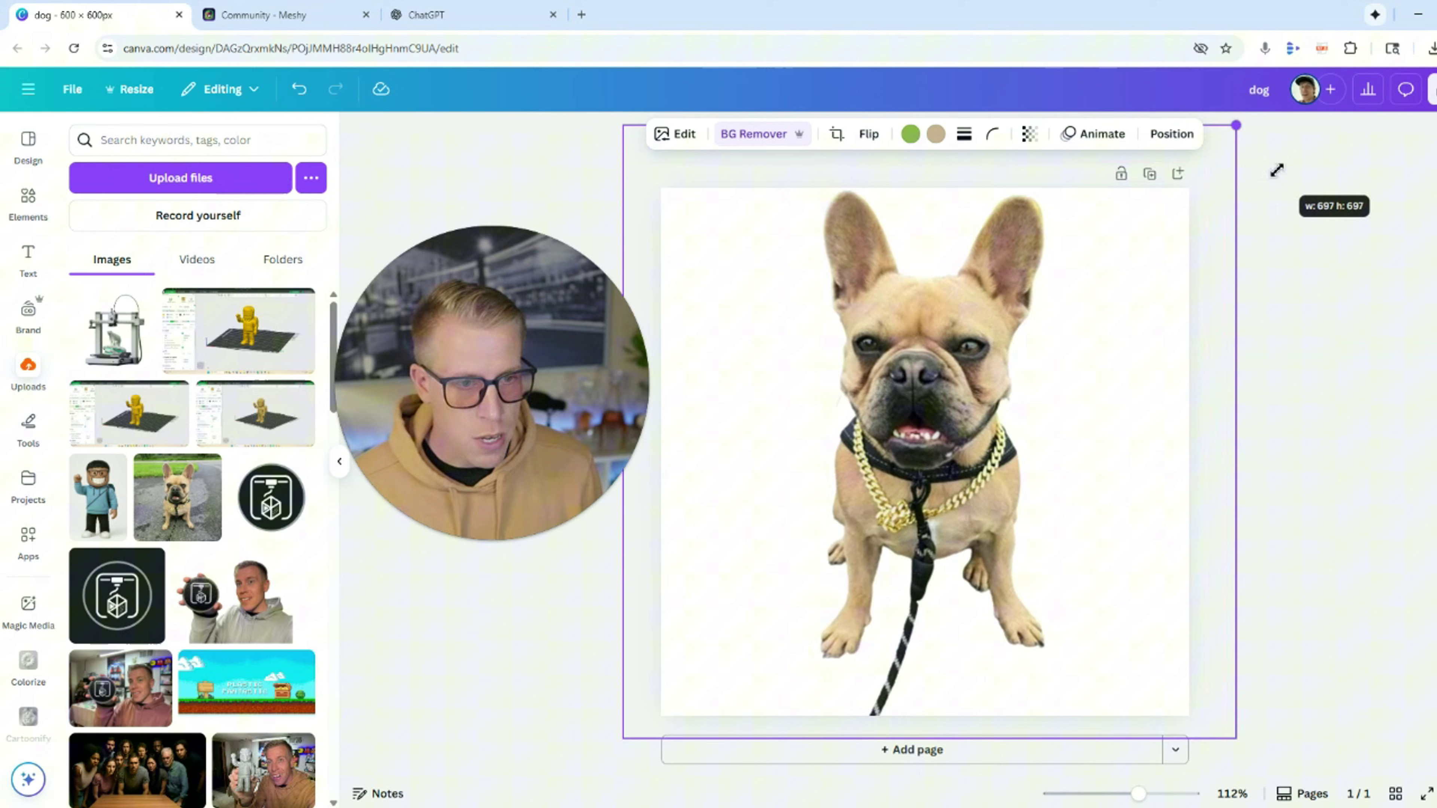
{"action": "left_click_drag", "start_coordinate": [1181, 389], "coordinate": [1160, 408]}
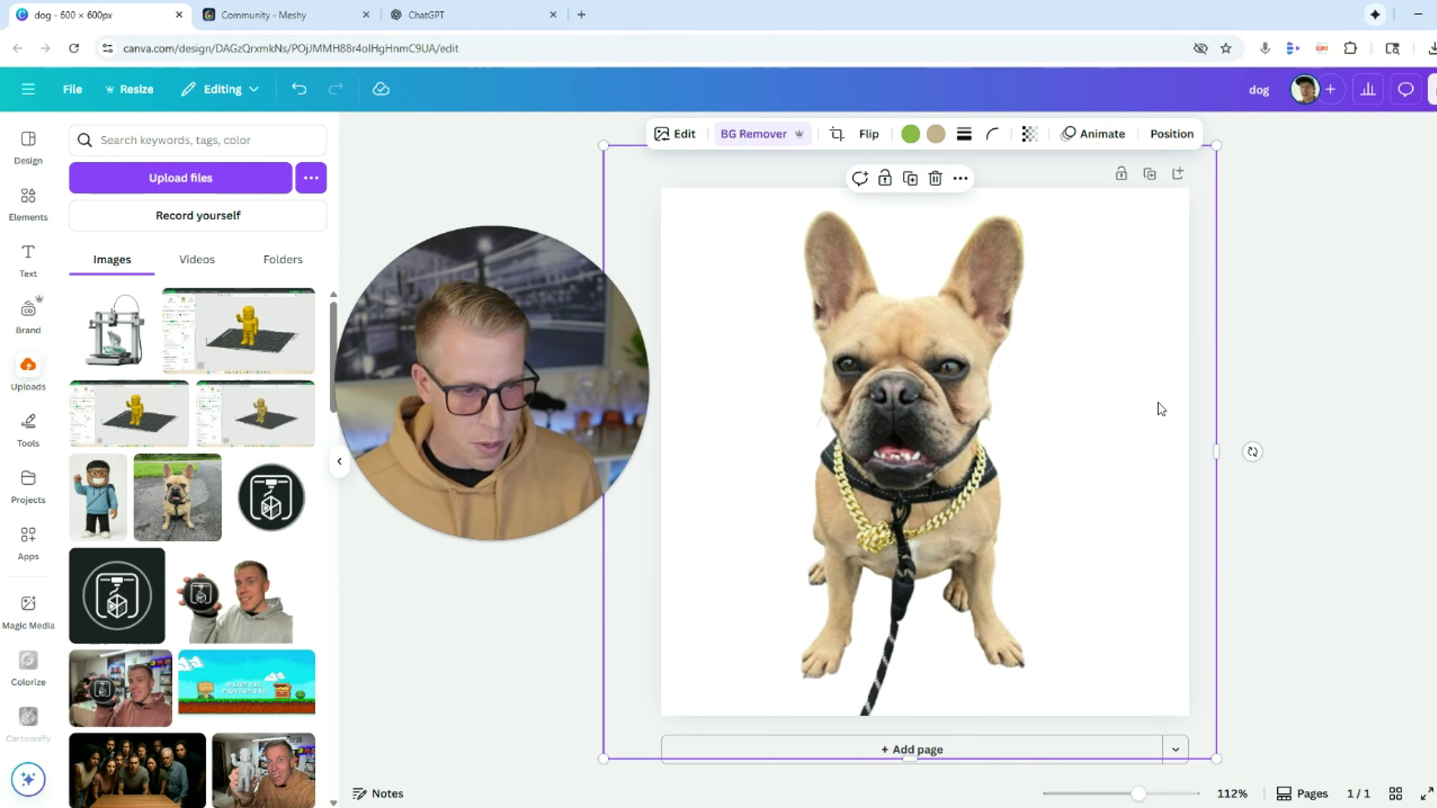
{"action": "left_click", "coordinate": [1310, 581]}
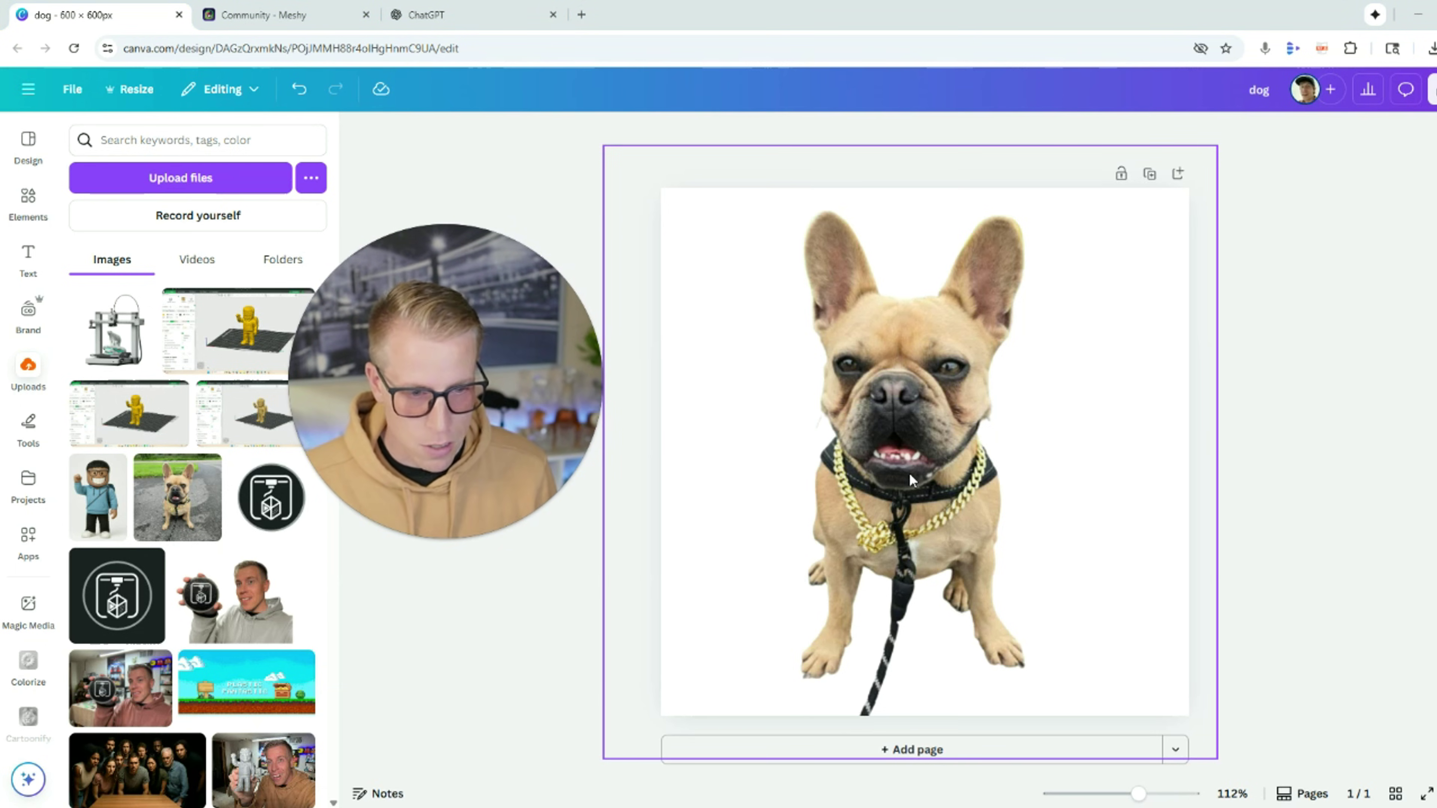
Erase the leash hanging below the dog's chest with the Magic Eraser brush and return to the design
{"action": "left_click", "coordinate": [731, 169]}
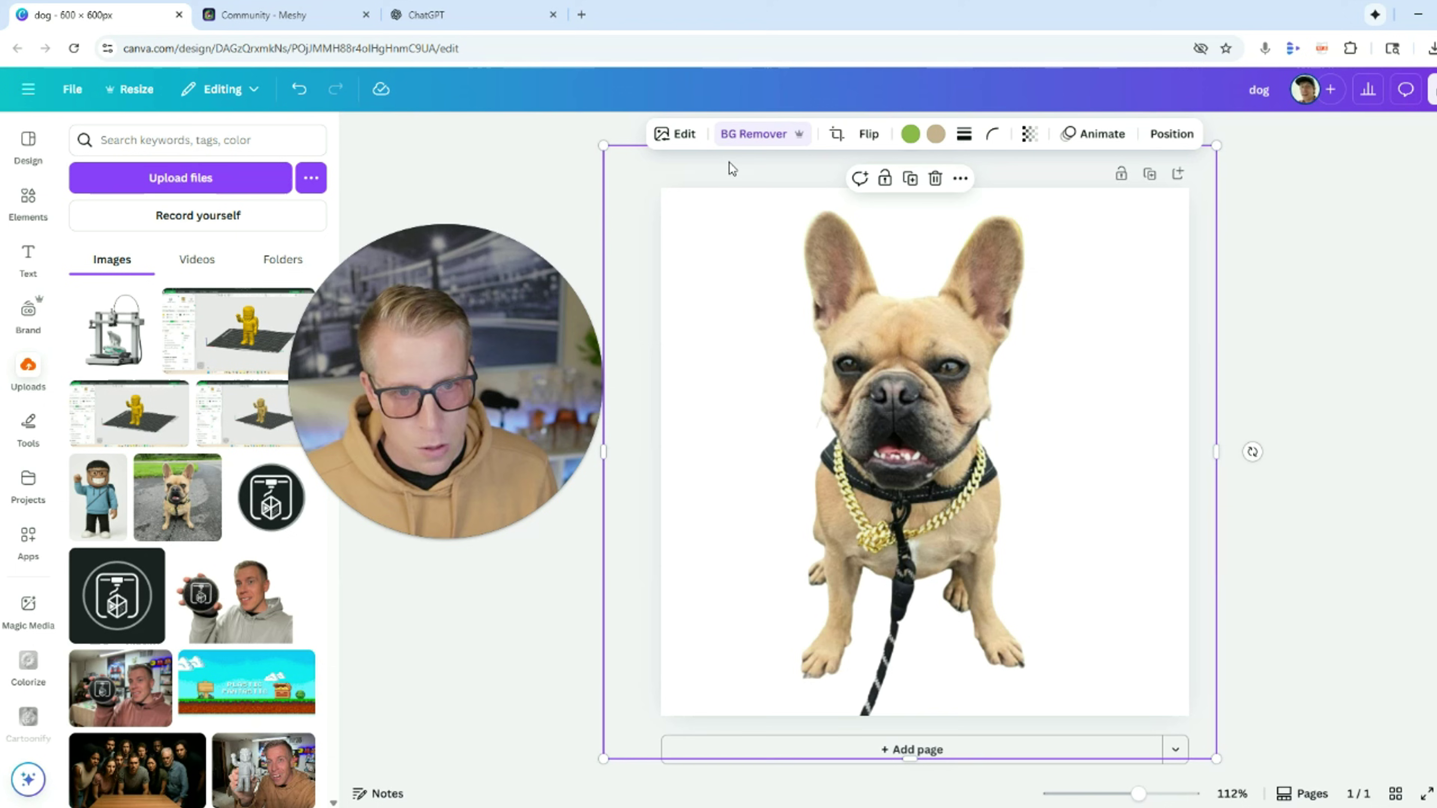
{"action": "left_click", "coordinate": [678, 136]}
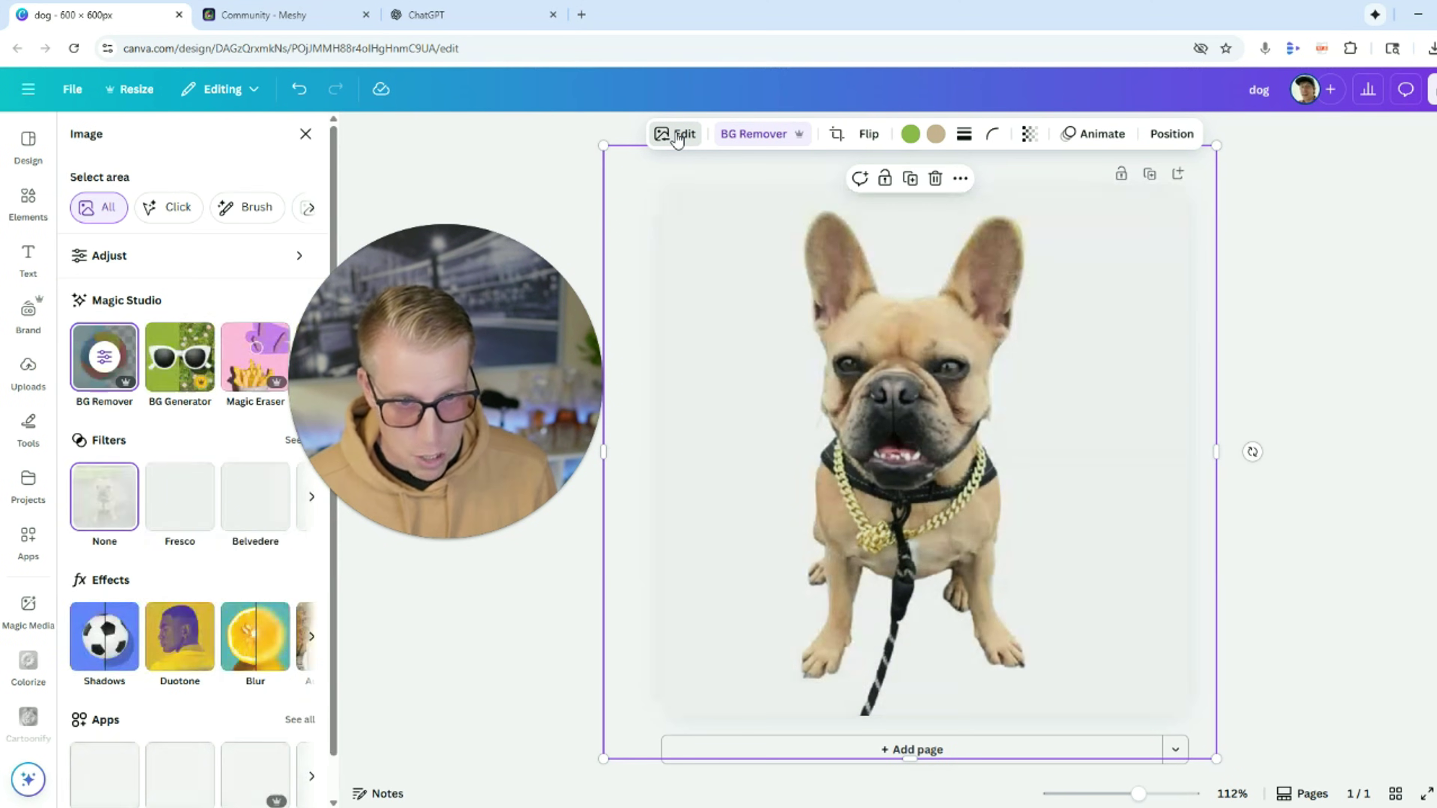
{"action": "left_click", "coordinate": [255, 360]}
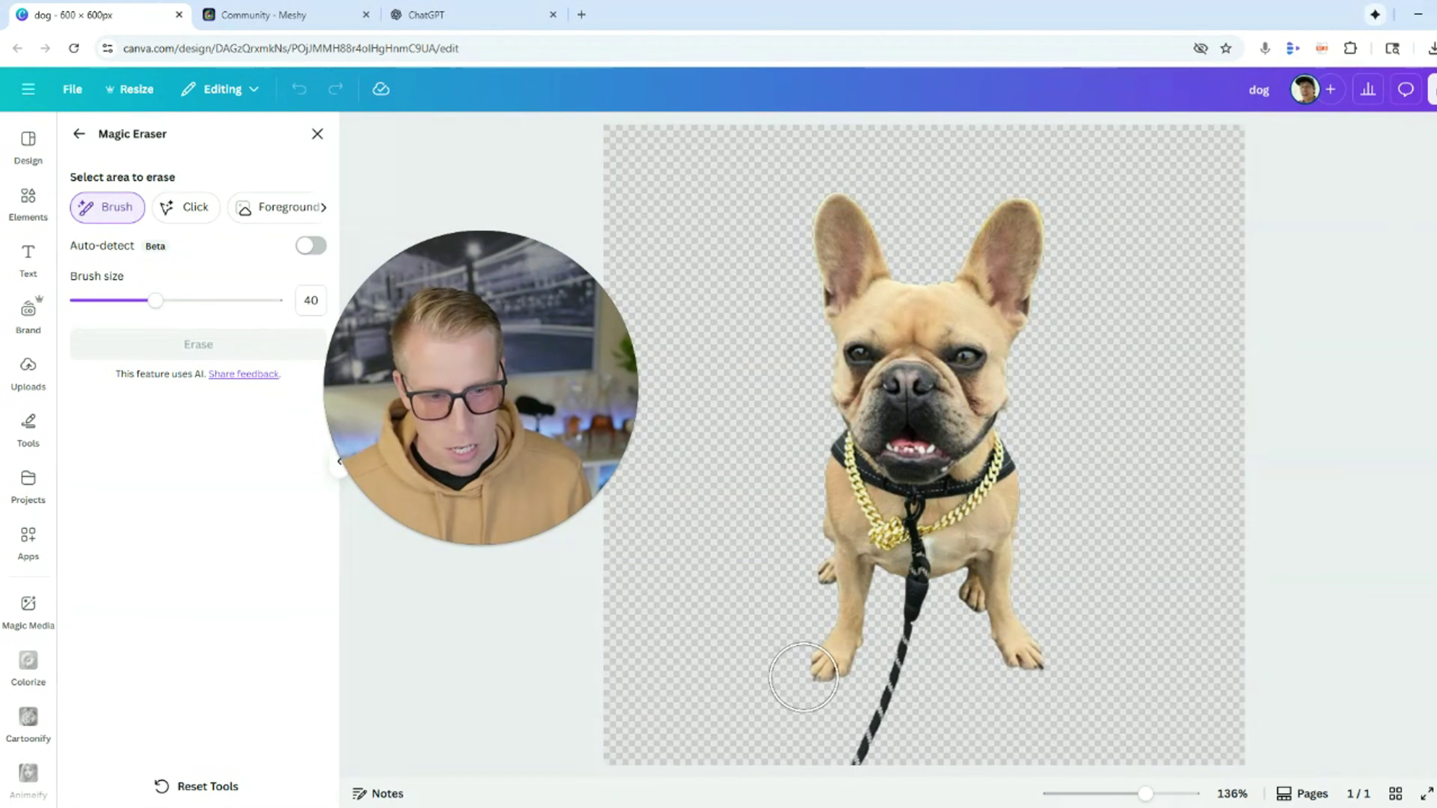
{"action": "left_click_drag", "start_coordinate": [868, 744], "coordinate": [914, 616]}
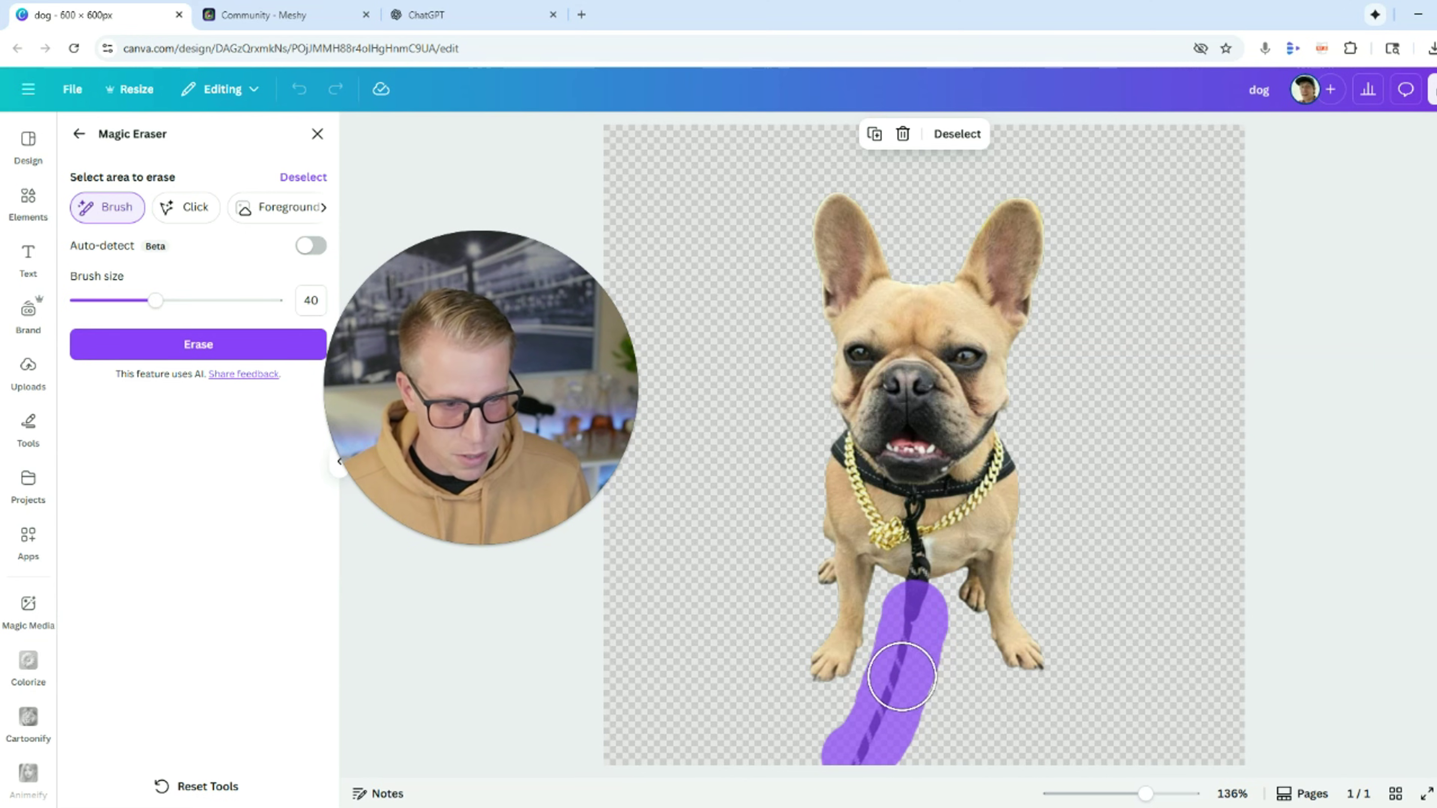
{"action": "left_click", "coordinate": [214, 345]}
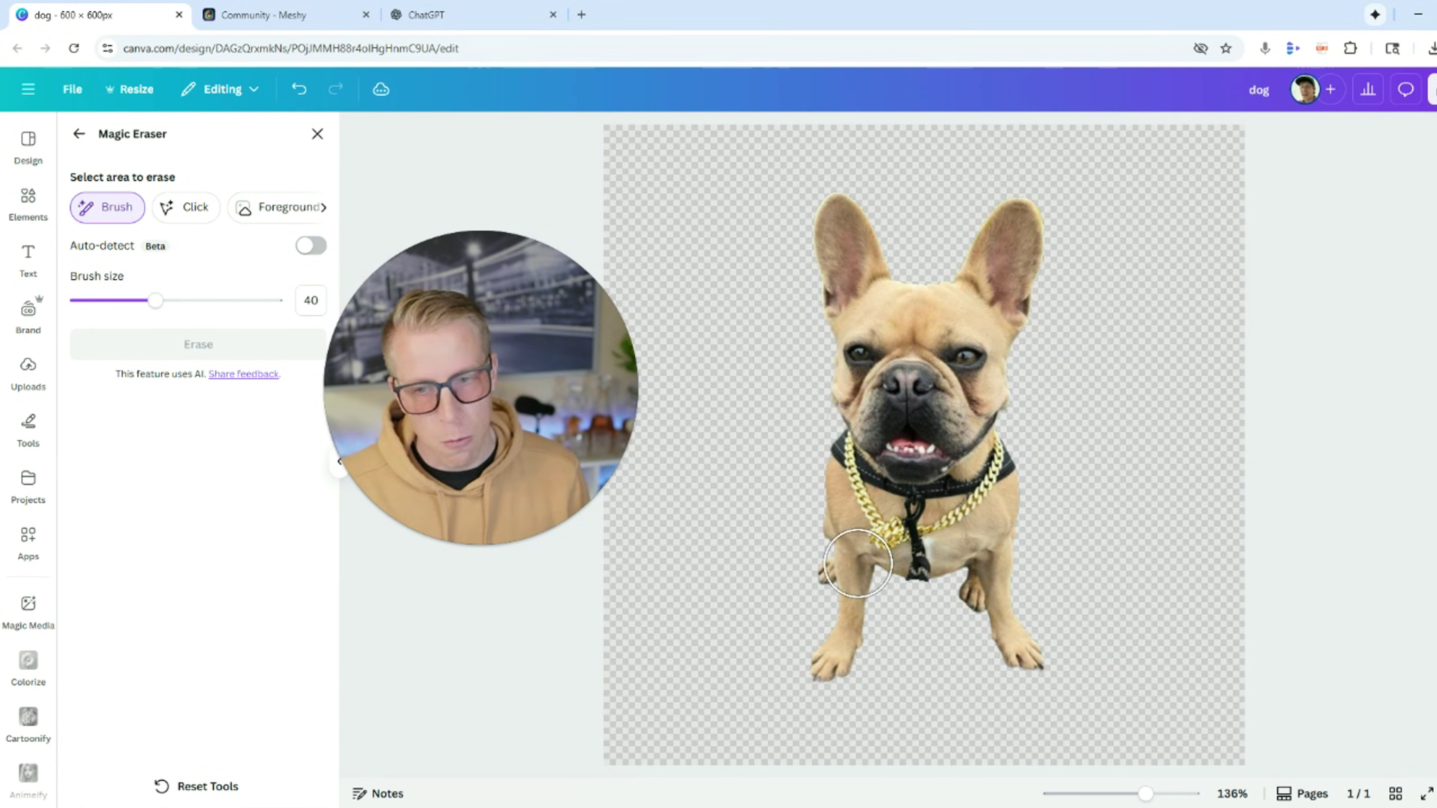
{"action": "left_click", "coordinate": [318, 134]}
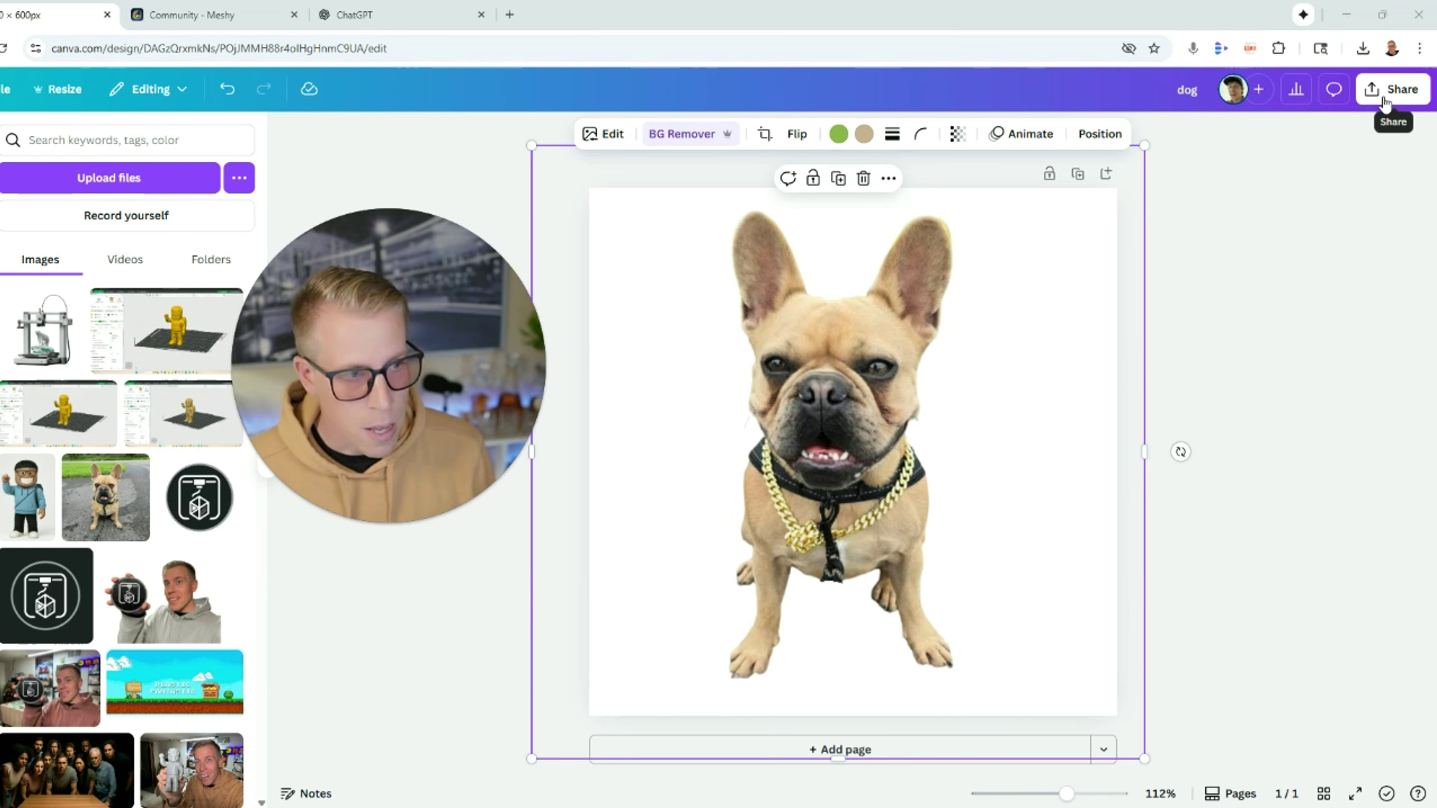
Download the dog design as a PNG at size 1.75 (1,050 × 1,050 px)
{"action": "left_click", "coordinate": [1396, 89]}
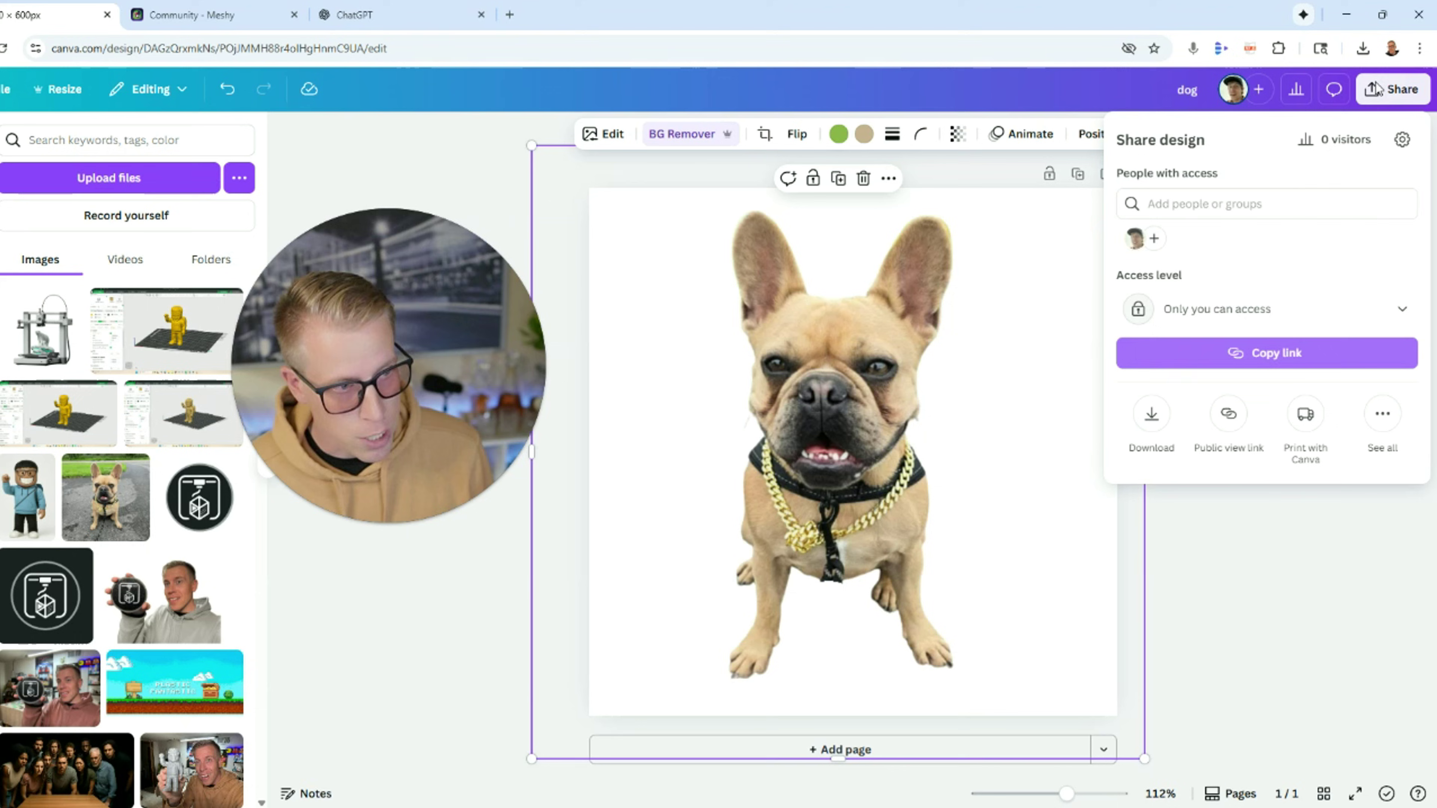
{"action": "left_click", "coordinate": [1151, 416]}
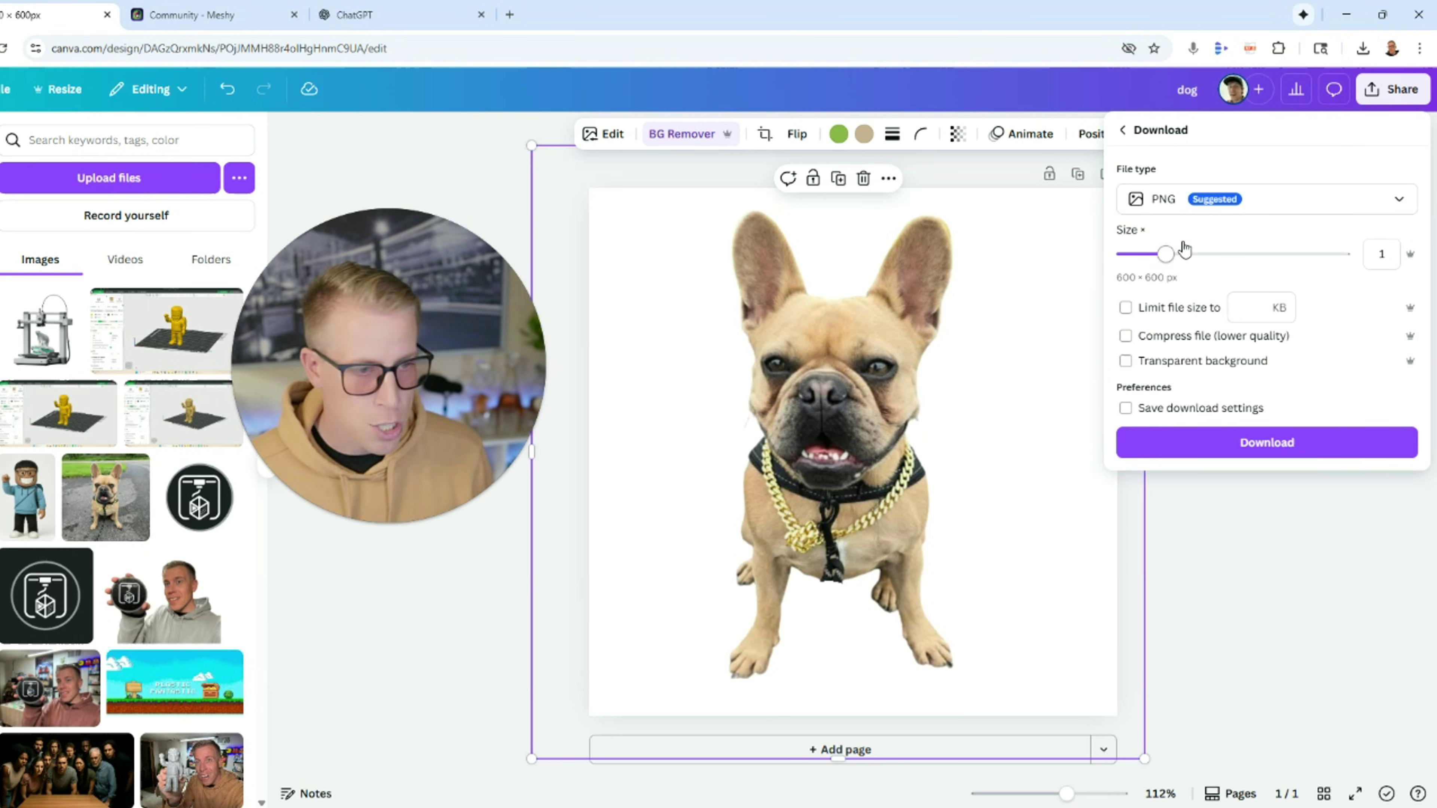
{"action": "left_click_drag", "start_coordinate": [1167, 261], "coordinate": [1222, 264]}
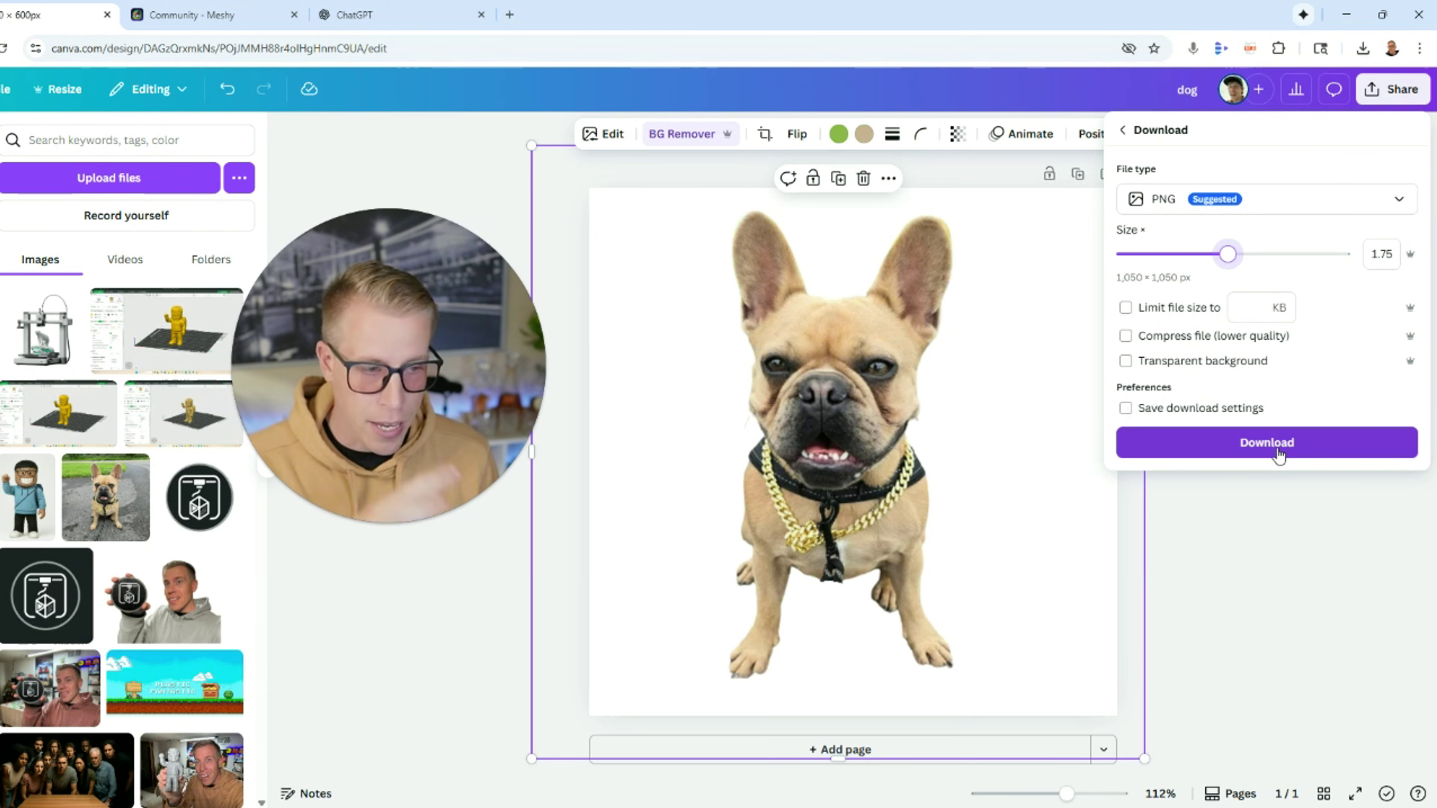
{"action": "left_click", "coordinate": [1277, 447]}
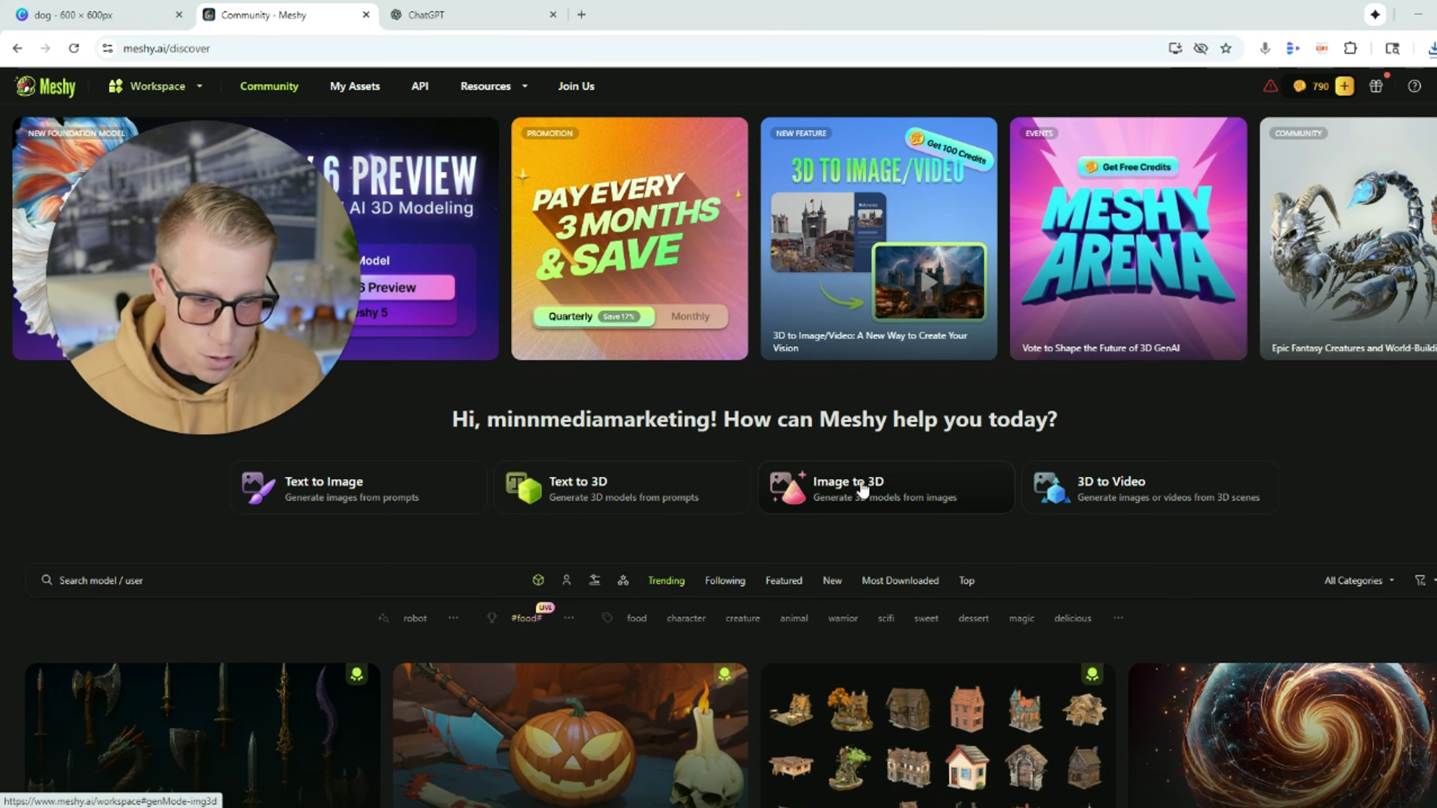
Switch to Meshy and generate an Image to 3D model named Dog from the dog (1) image in Downloads
{"action": "left_click", "coordinate": [861, 489]}
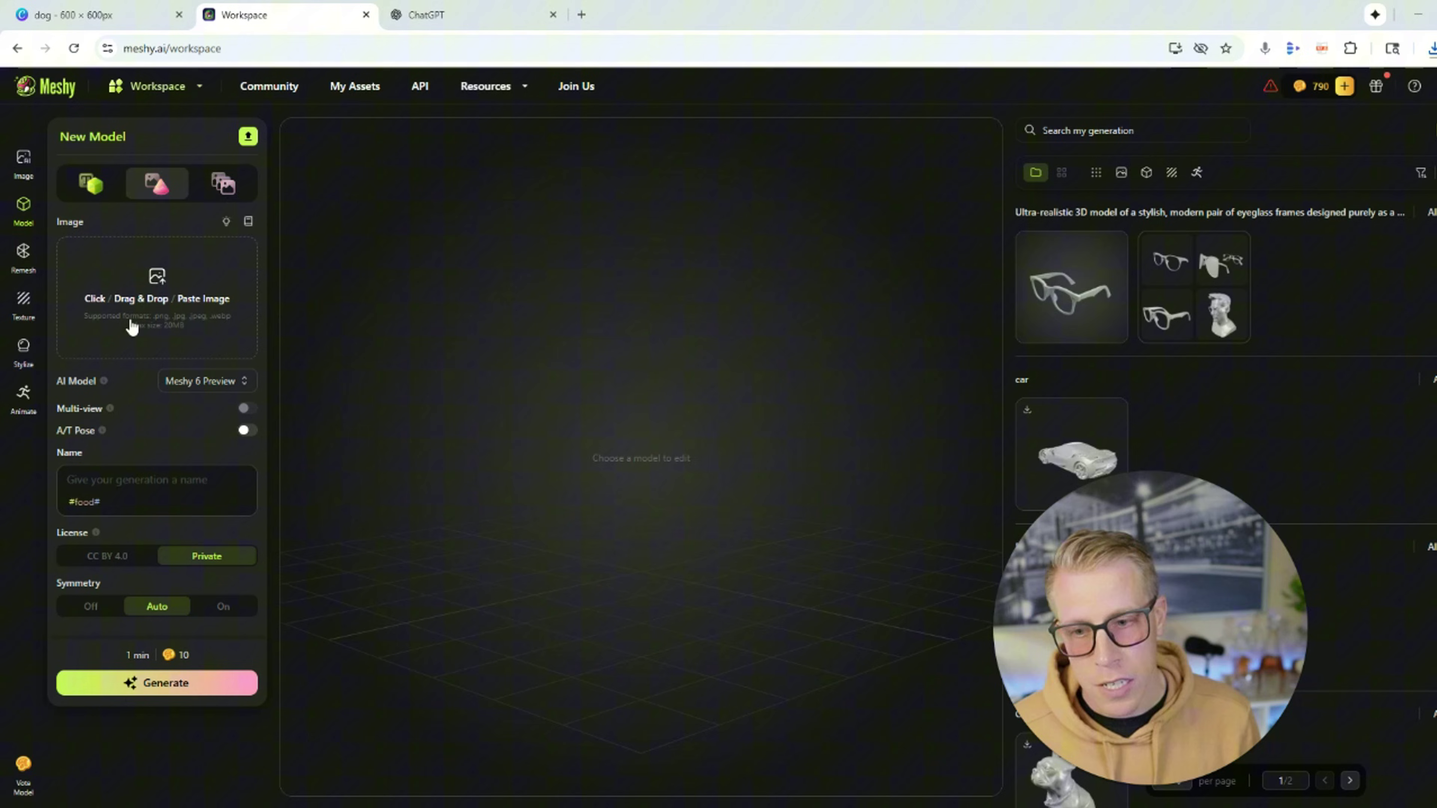
{"action": "left_click", "coordinate": [160, 300]}
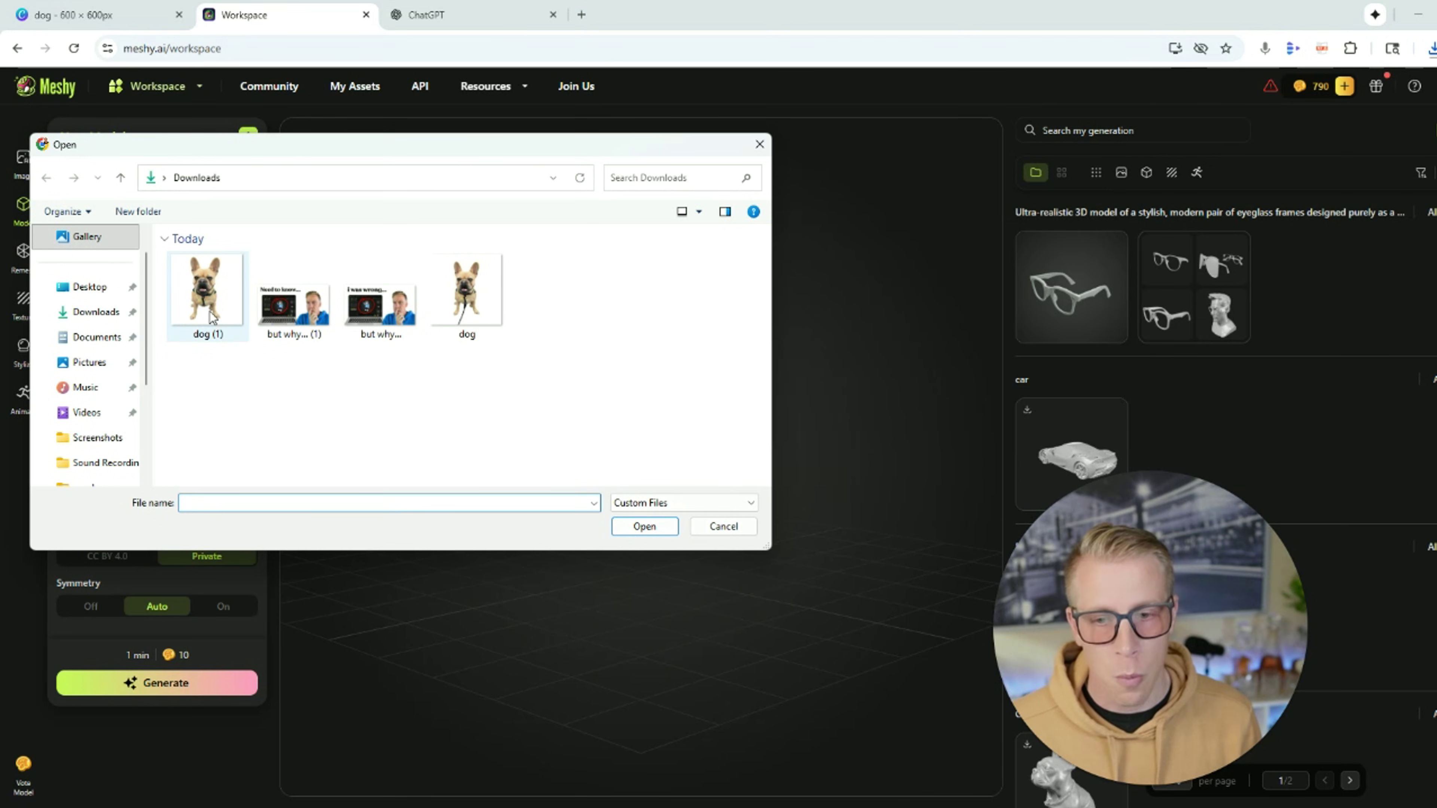
{"action": "double_click", "coordinate": [205, 295]}
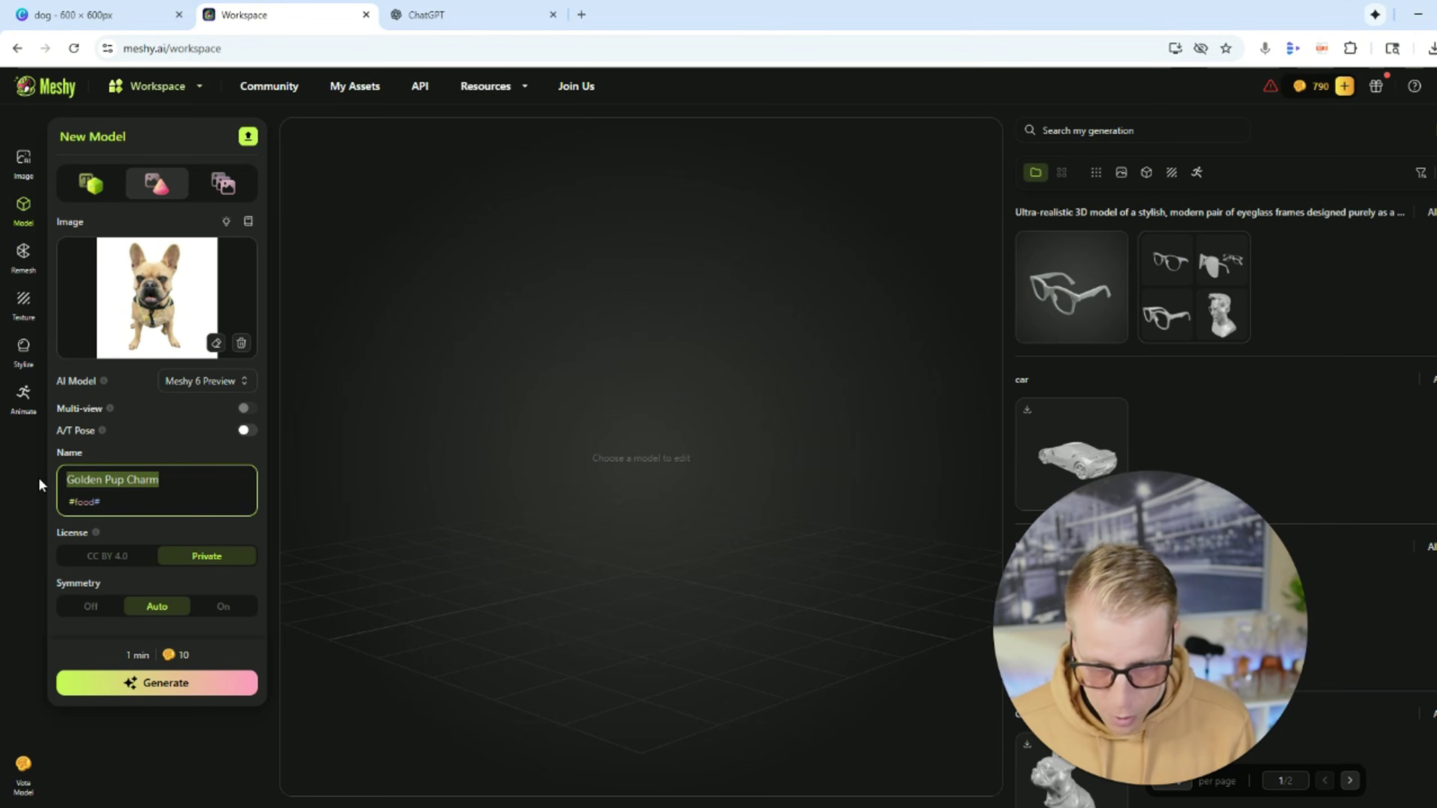
{"action": "type", "text": "Dog"}
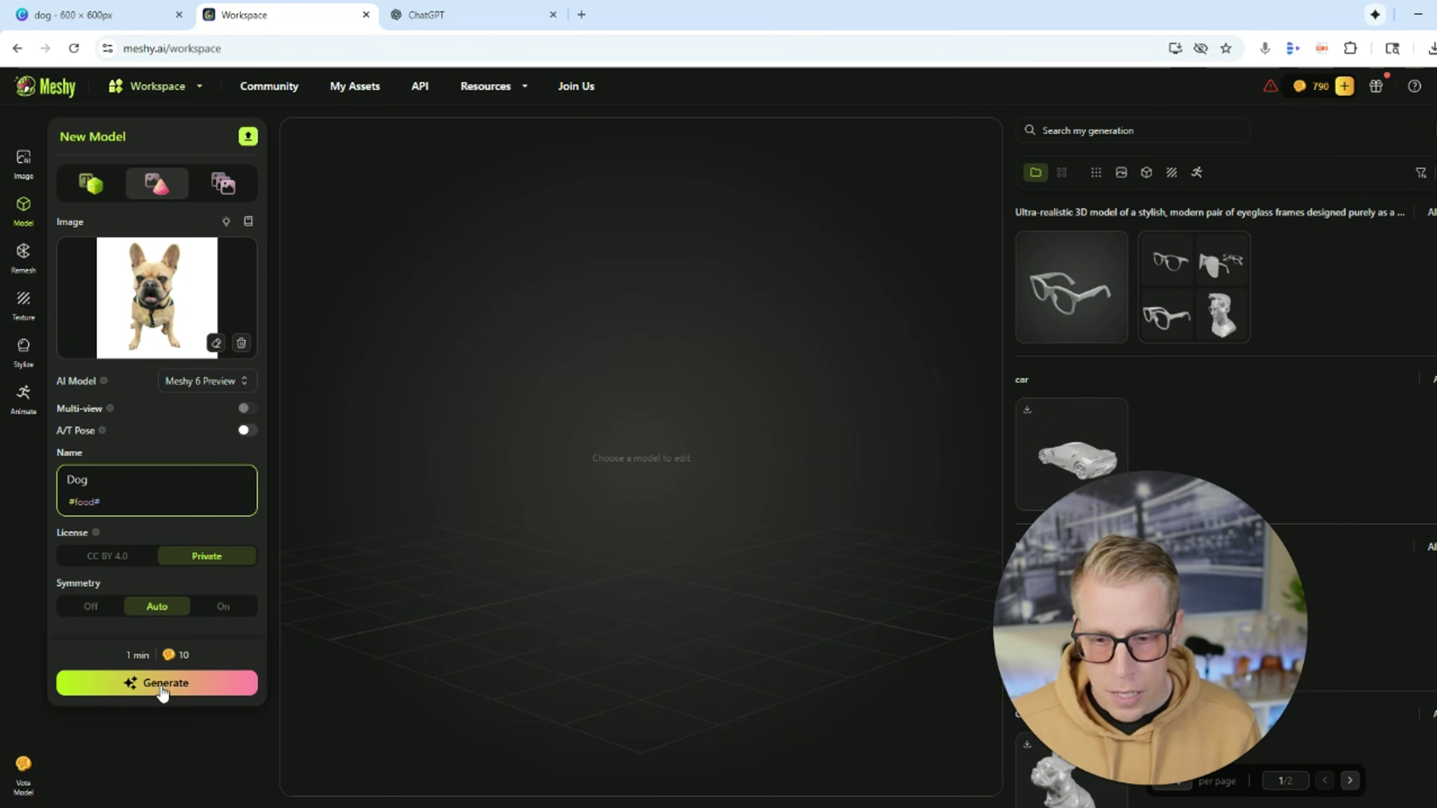
{"action": "left_click", "coordinate": [162, 683]}
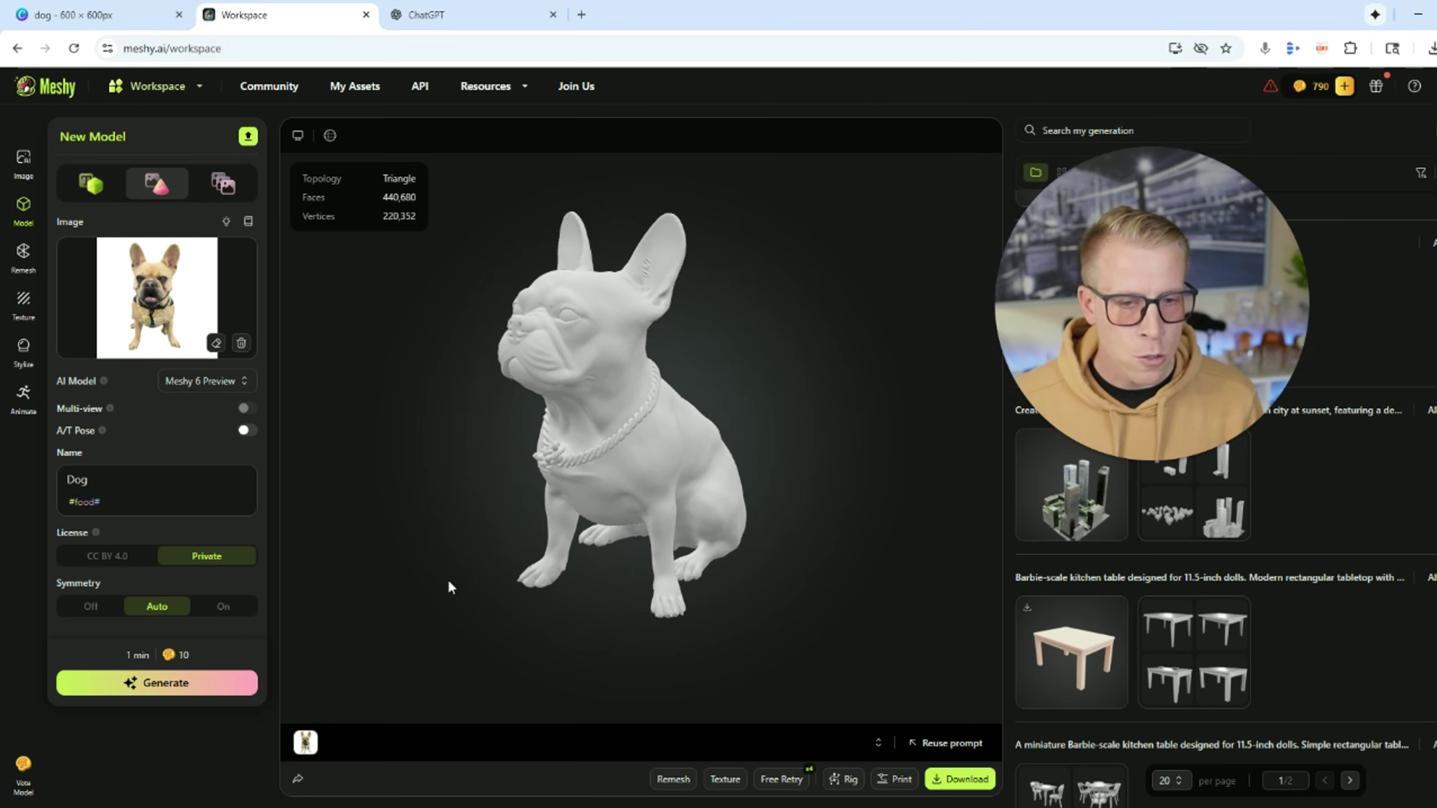
Examine the generated dog model from the front, side and back, and compare it with the source cutout in Canva
{"action": "mouse_move", "coordinate": [522, 583]}
{"action": "left_mouse_down"}
{"action": "mouse_move", "coordinate": [561, 581]}
{"action": "mouse_move", "coordinate": [409, 566]}
{"action": "mouse_move", "coordinate": [581, 594]}
{"action": "mouse_move", "coordinate": [442, 587]}
{"action": "mouse_move", "coordinate": [538, 603]}
{"action": "mouse_move", "coordinate": [513, 606]}
{"action": "left_mouse_up"}
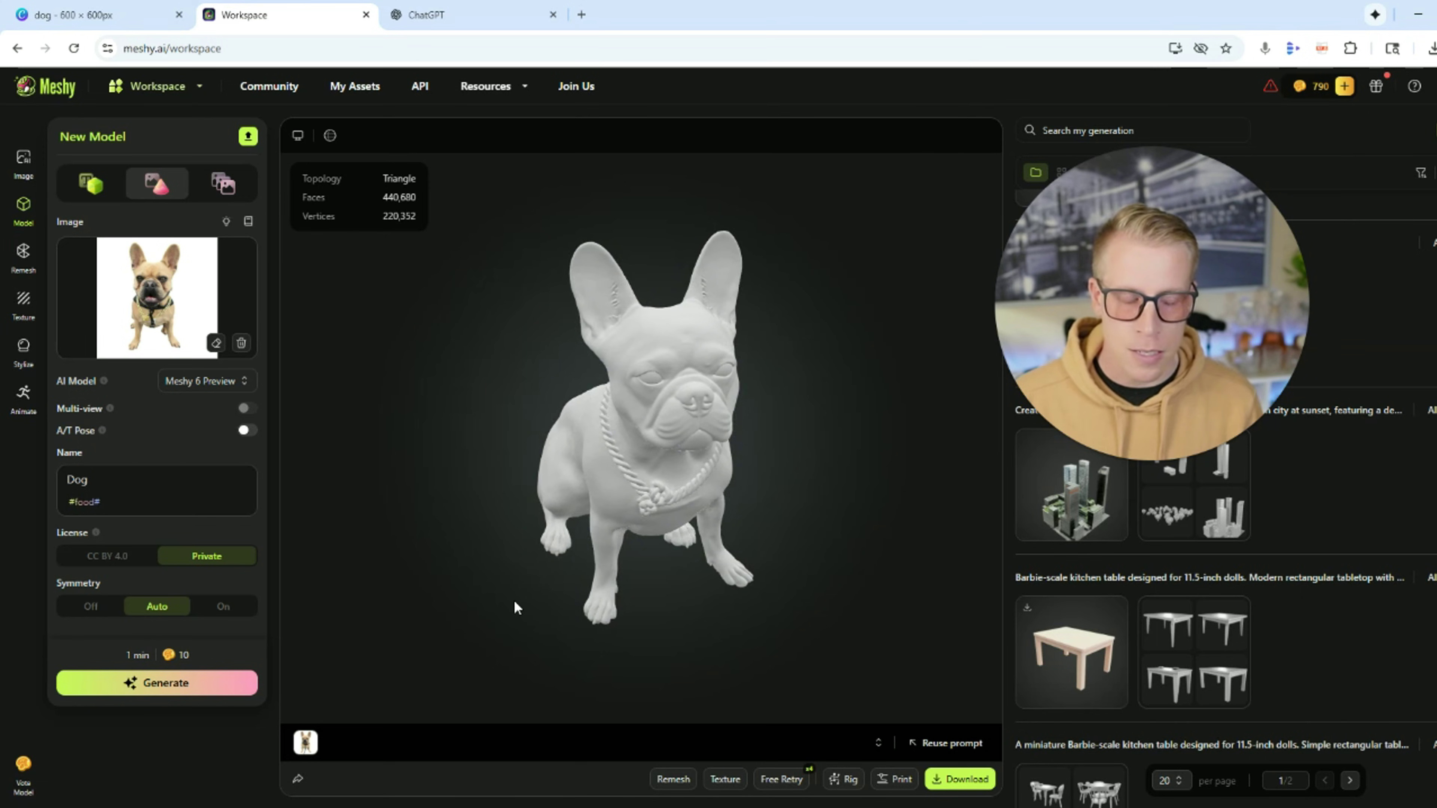
{"action": "left_click", "coordinate": [85, 15]}
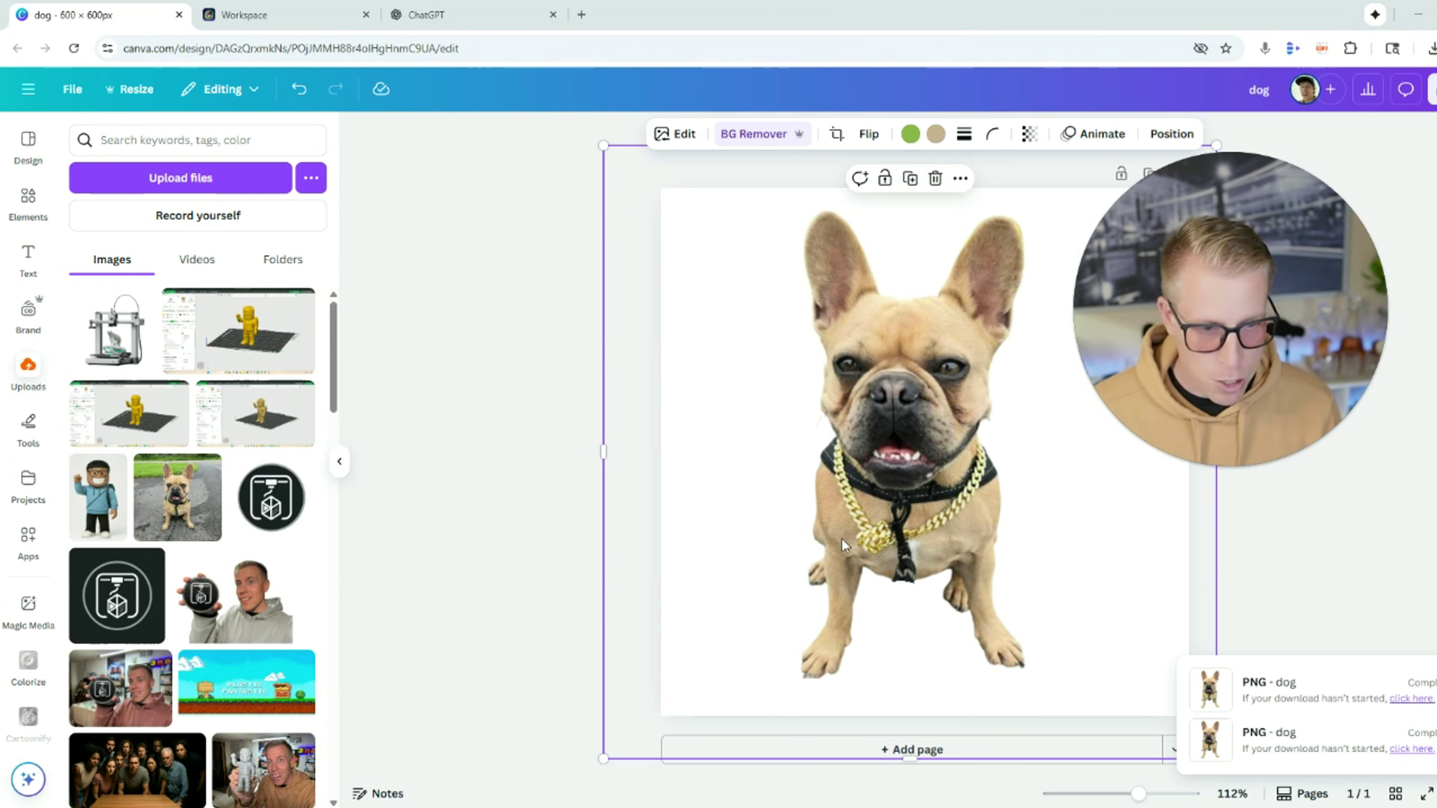
{"action": "key", "text": "ctrl+Tab"}
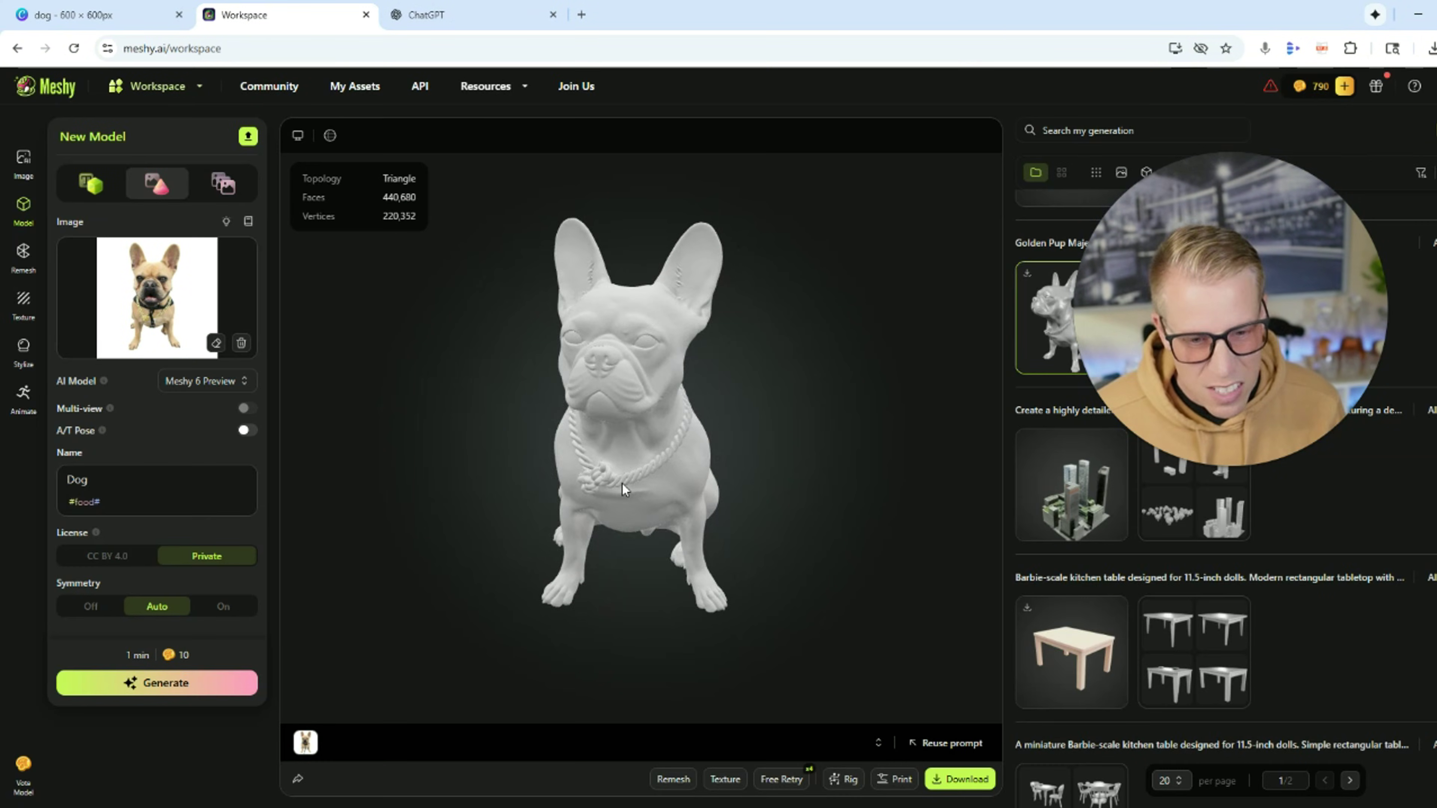
{"action": "left_click_drag", "start_coordinate": [600, 486], "coordinate": [414, 470]}
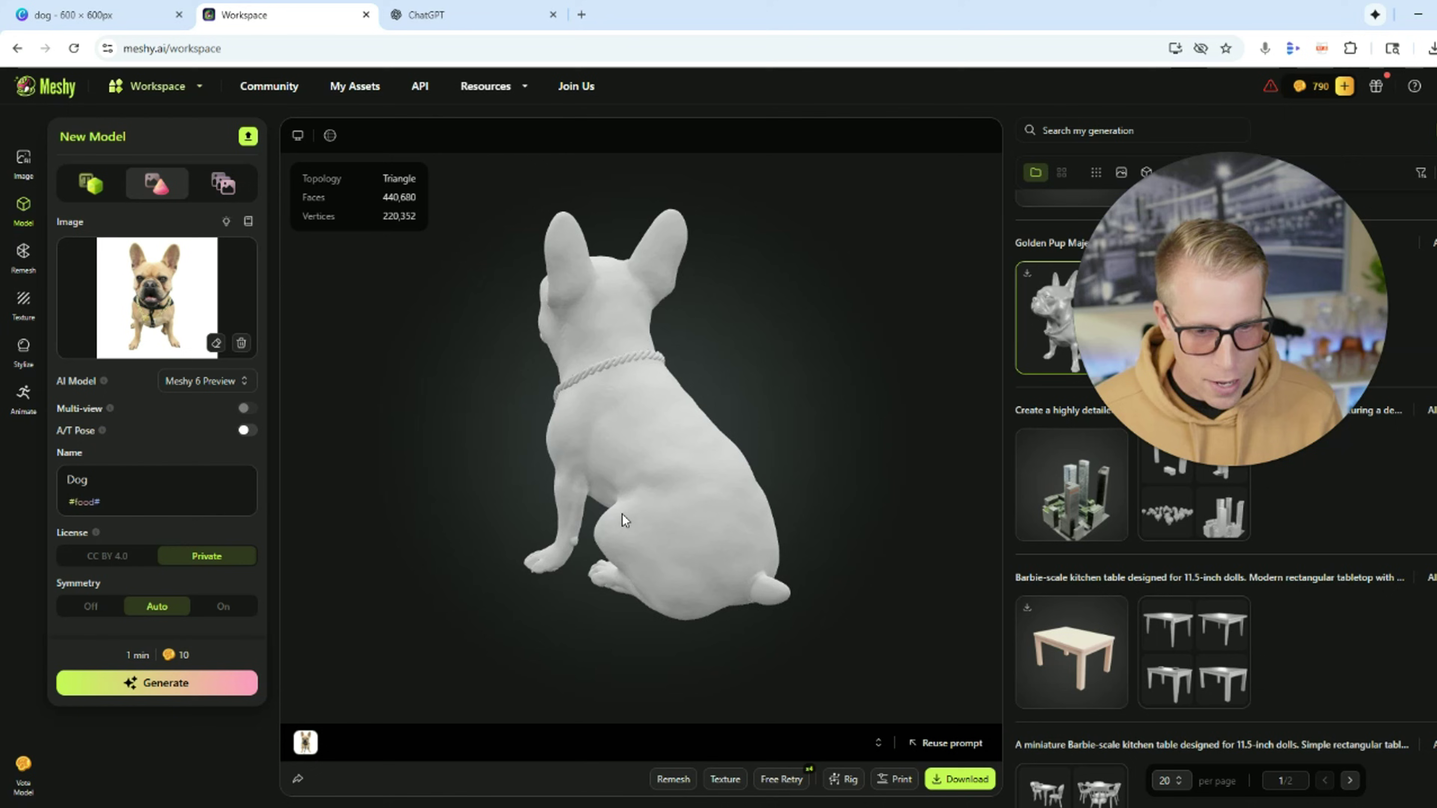
{"action": "left_click_drag", "start_coordinate": [575, 515], "coordinate": [805, 504]}
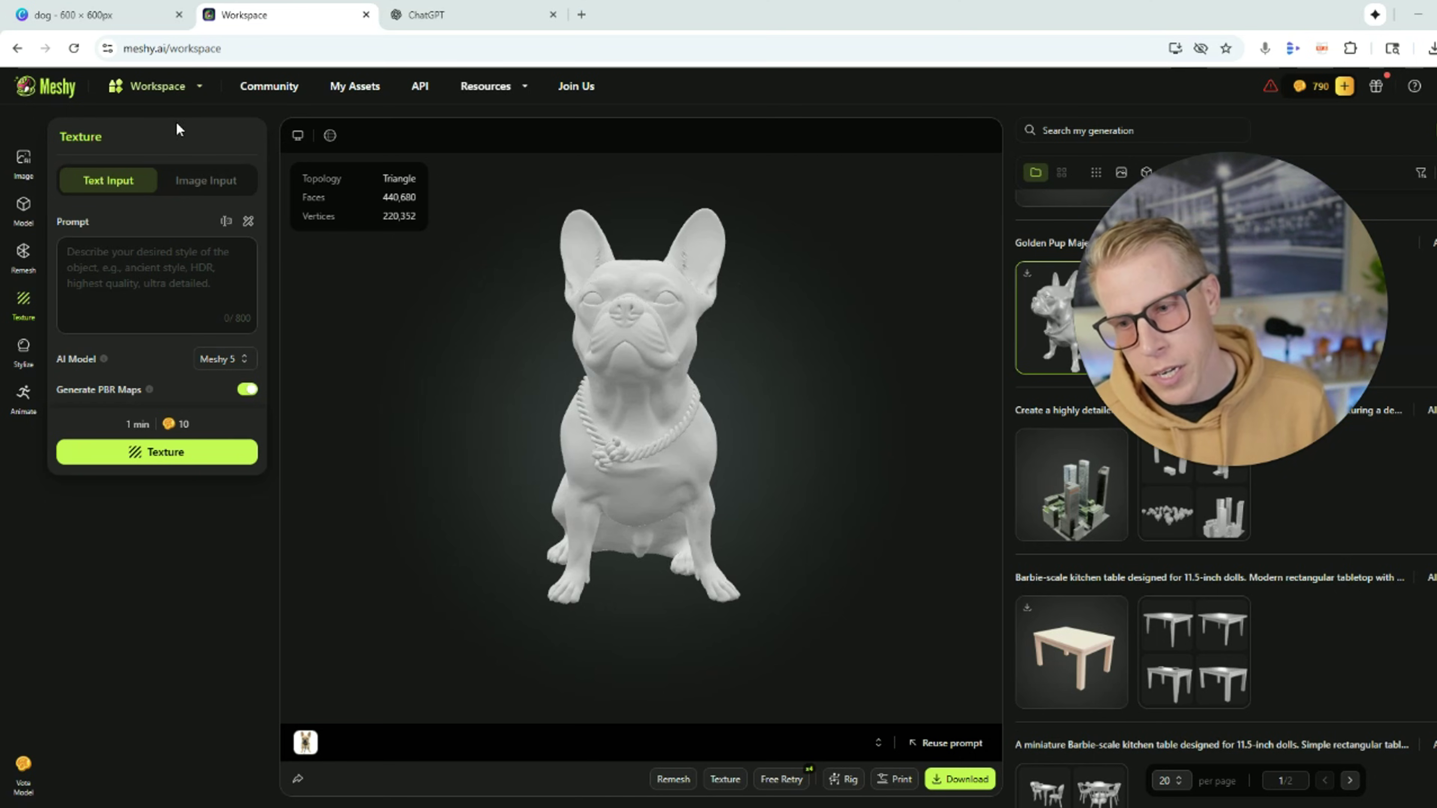
Remesh the dog model with a fixed 10K target polycount and triangle topology
{"action": "left_click", "coordinate": [22, 262]}
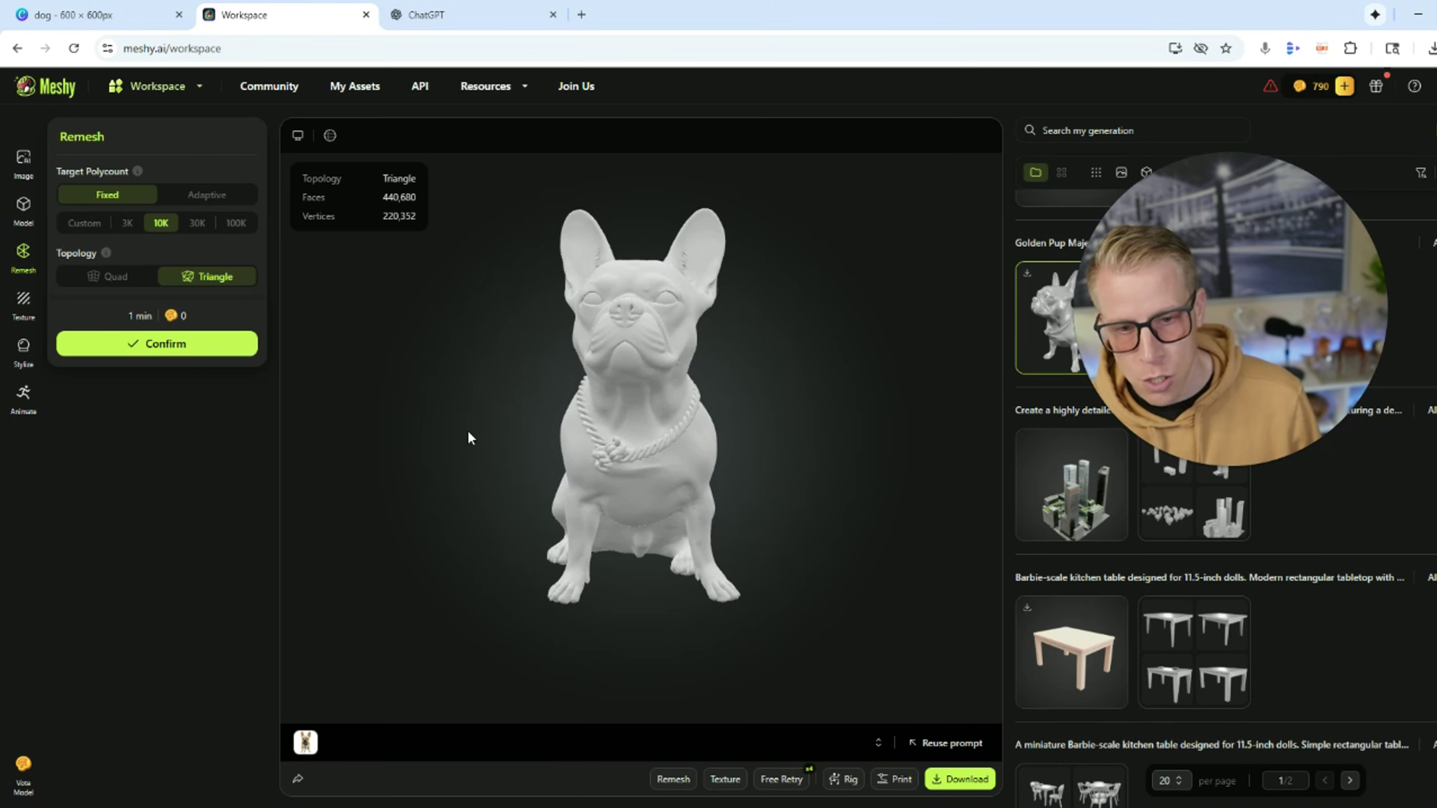
{"action": "left_click_drag", "start_coordinate": [467, 430], "coordinate": [428, 450]}
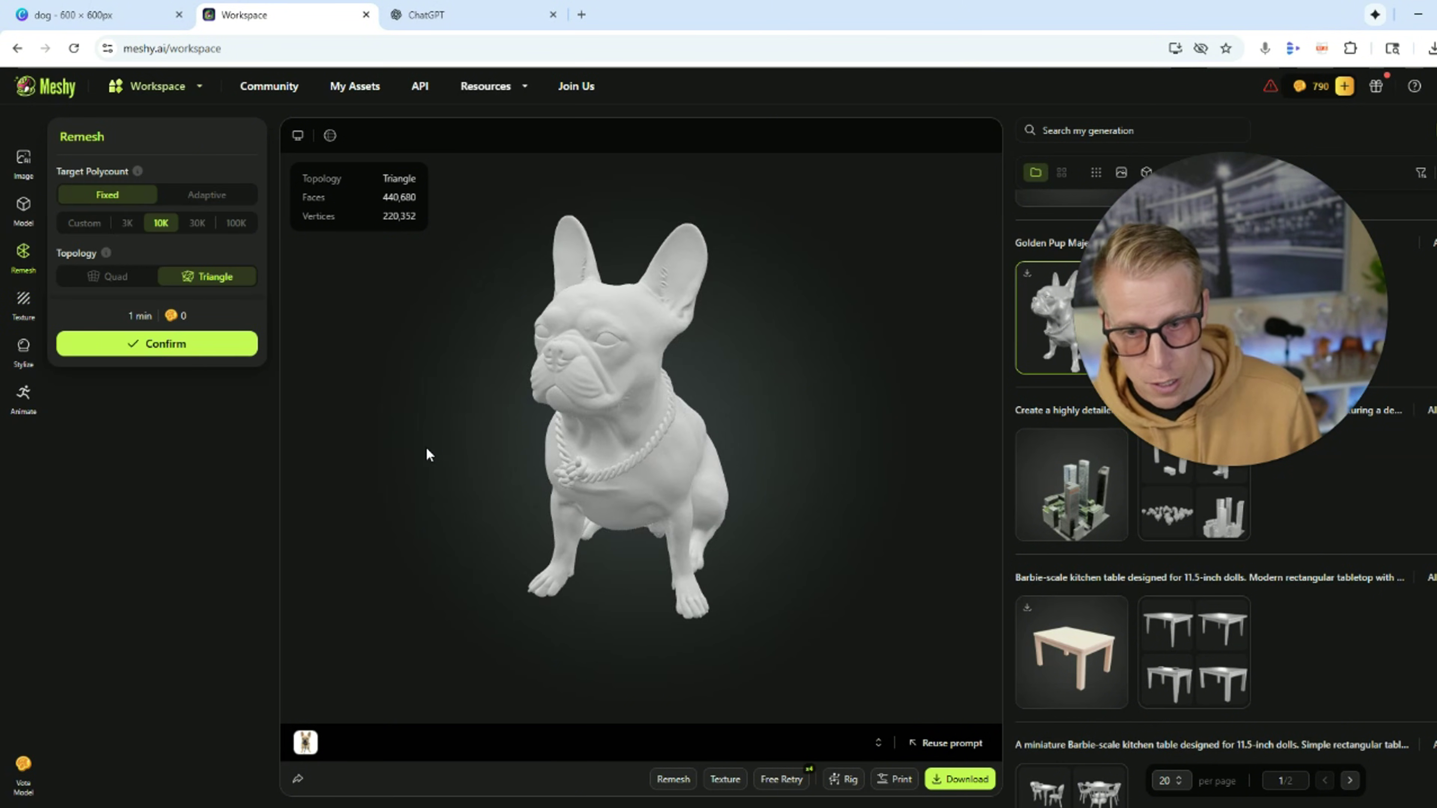
{"action": "left_click", "coordinate": [176, 352]}
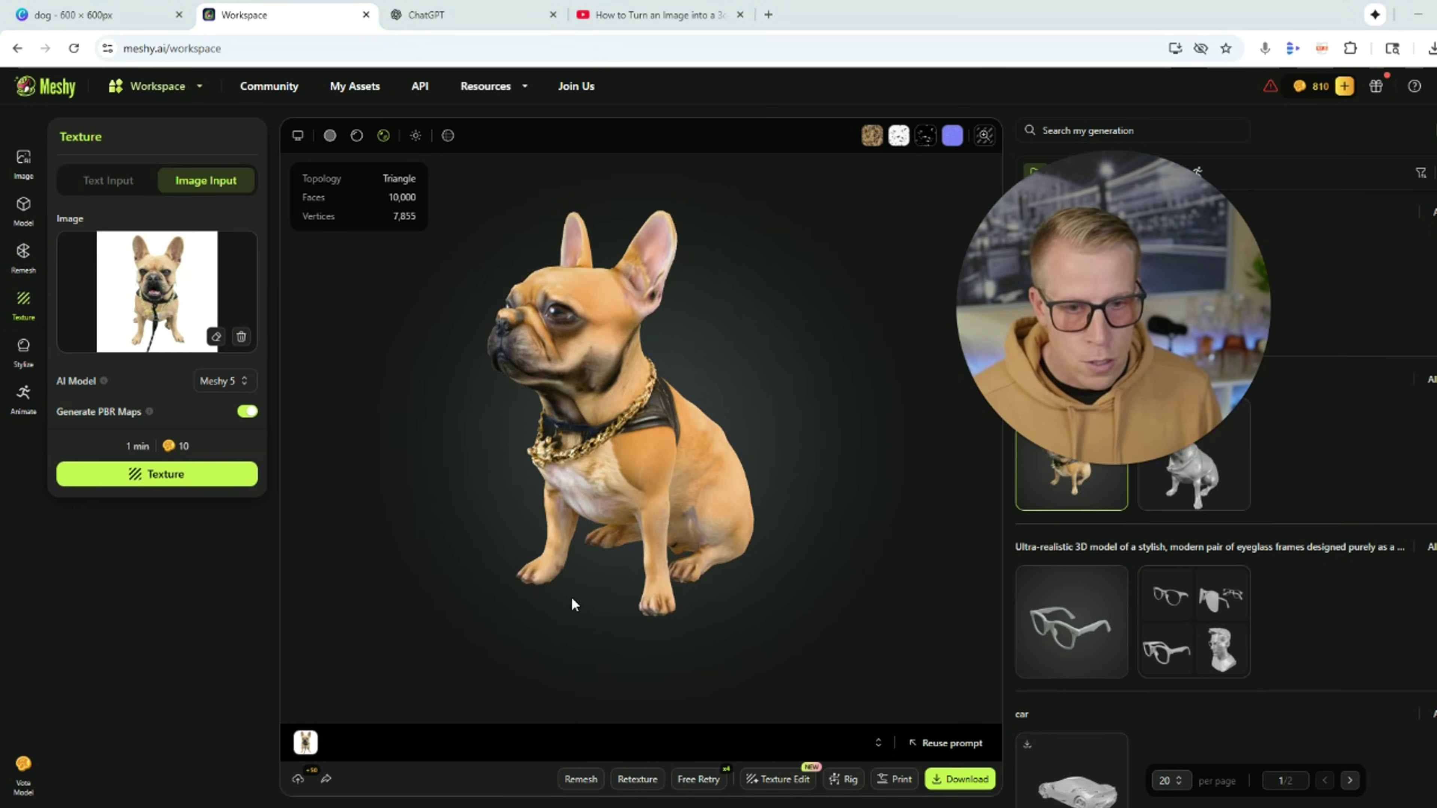
Check the textured dog model, then reopen the untextured version and set its texture source to a text prompt
{"action": "mouse_move", "coordinate": [571, 596]}
{"action": "left_mouse_down"}
{"action": "mouse_move", "coordinate": [748, 608]}
{"action": "mouse_move", "coordinate": [586, 620]}
{"action": "left_mouse_up"}
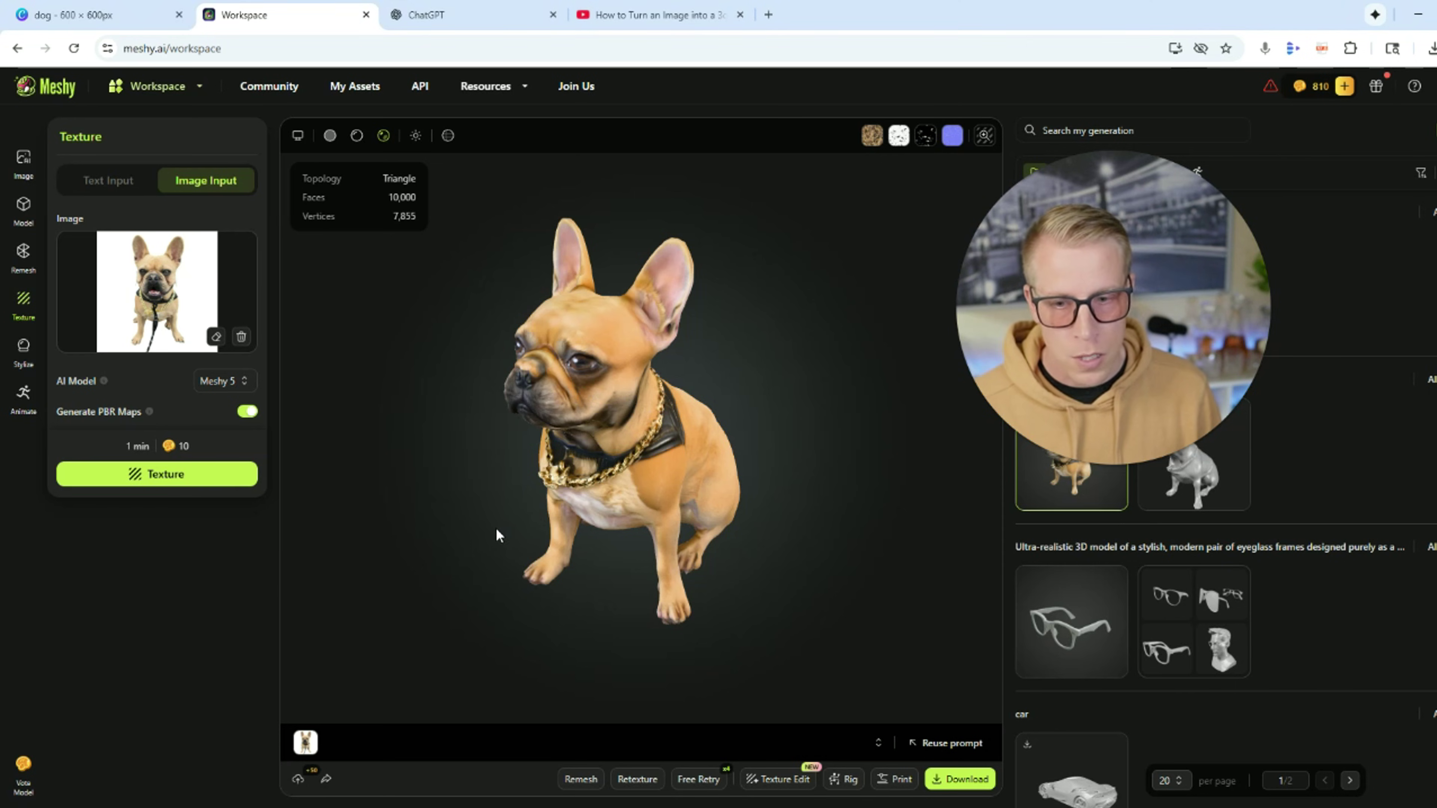
{"action": "mouse_move", "coordinate": [496, 530]}
{"action": "left_mouse_down"}
{"action": "mouse_move", "coordinate": [589, 518]}
{"action": "mouse_move", "coordinate": [520, 523]}
{"action": "left_mouse_up"}
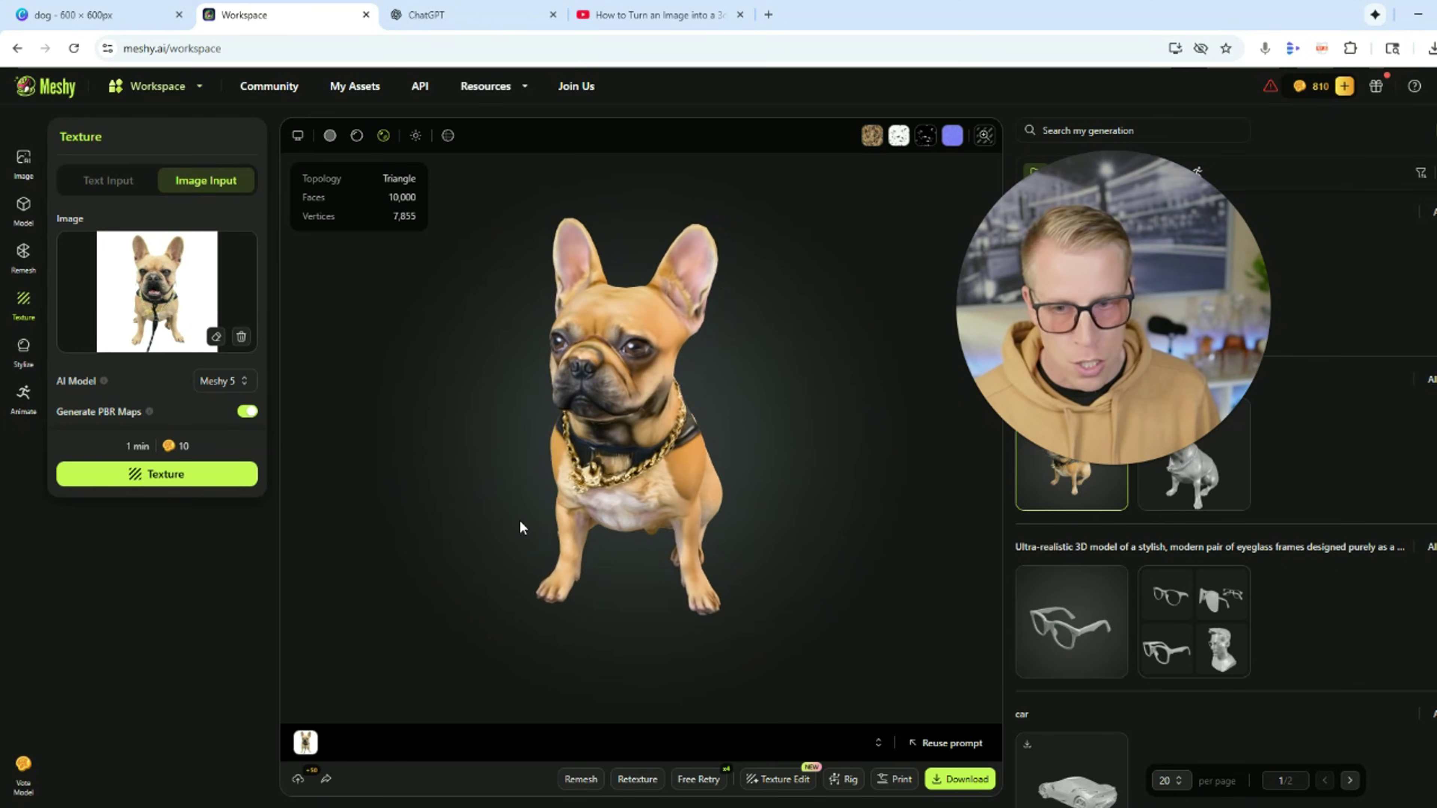
{"action": "left_click", "coordinate": [1189, 451]}
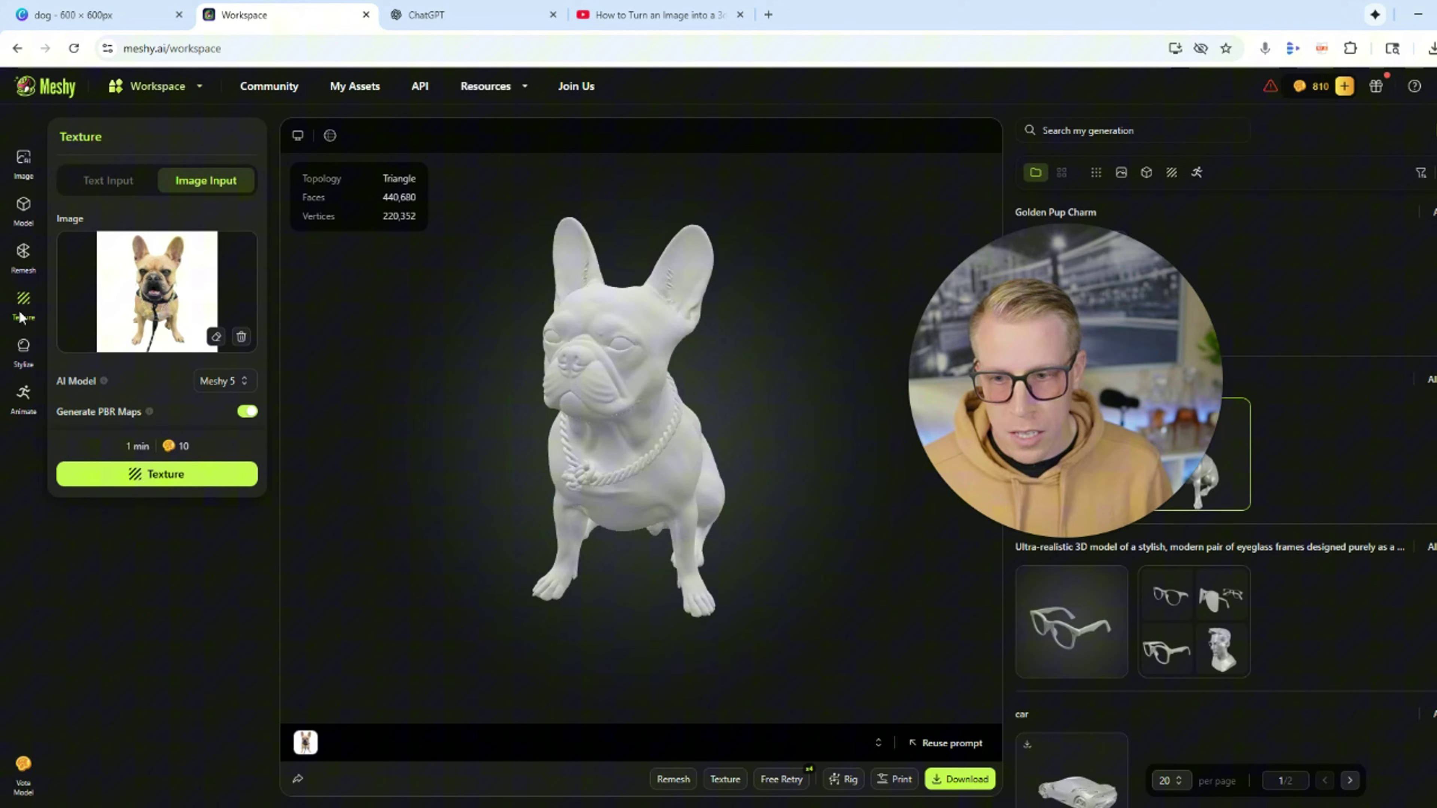
{"action": "left_click", "coordinate": [117, 182]}
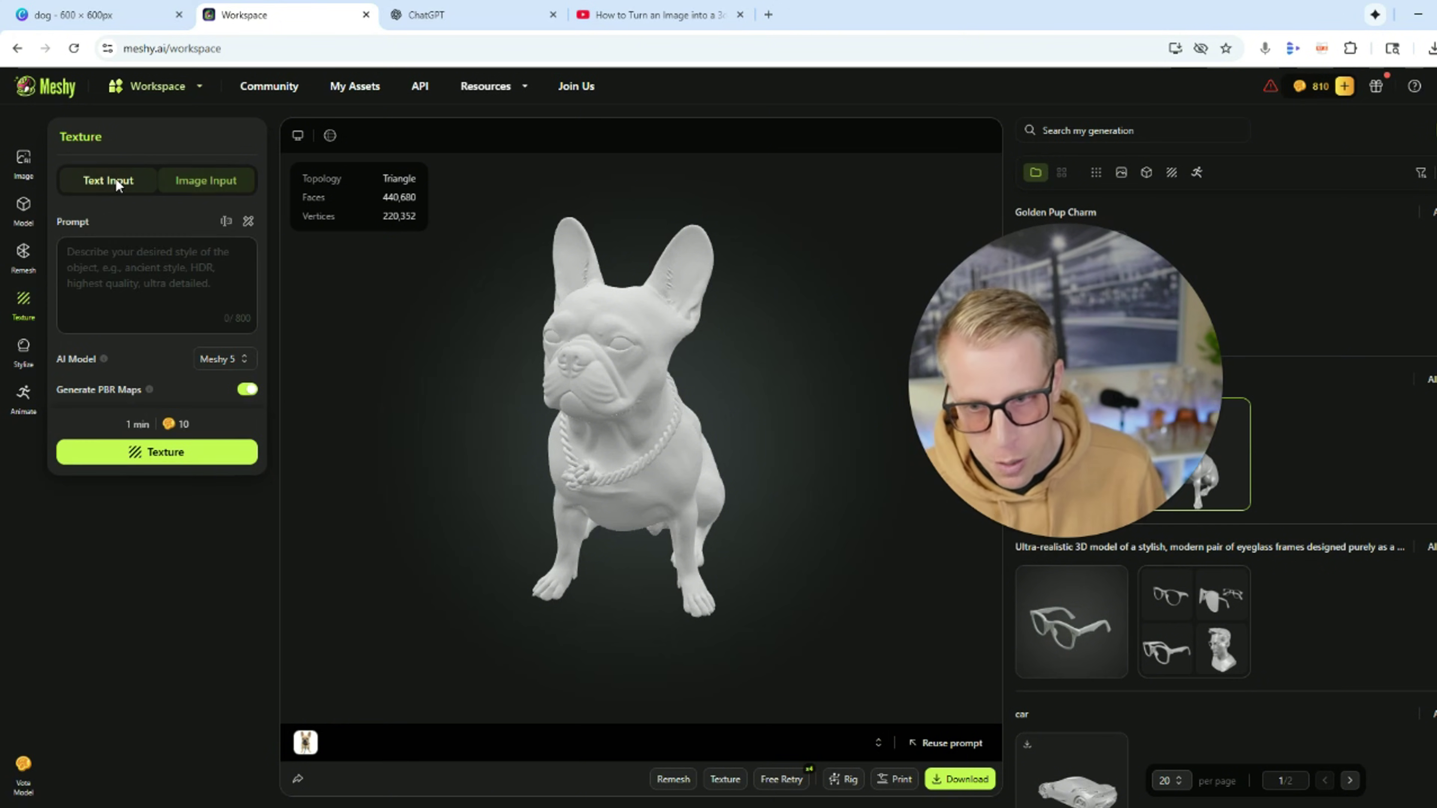
{"action": "left_click", "coordinate": [125, 278]}
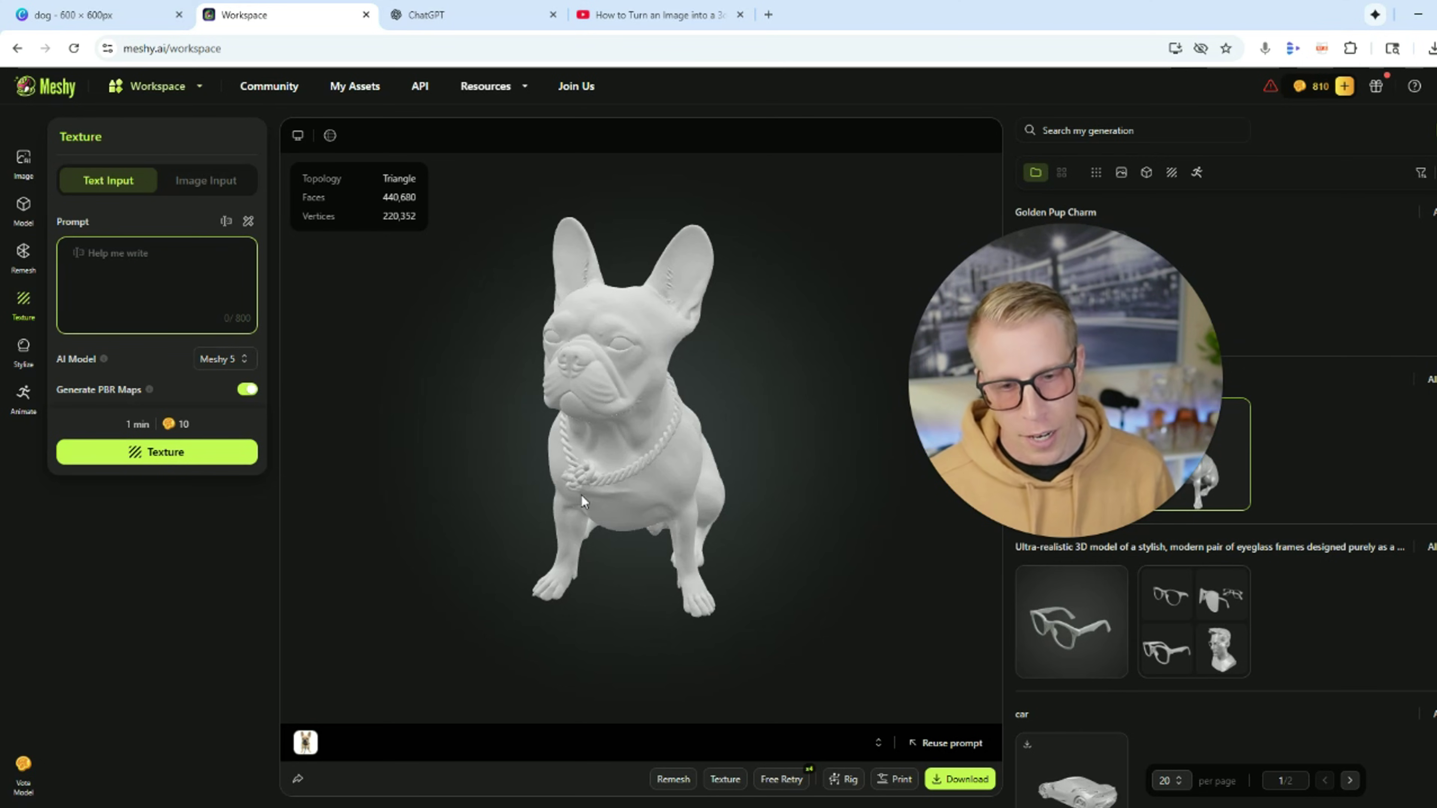
{"action": "left_click_drag", "start_coordinate": [583, 501], "coordinate": [521, 503]}
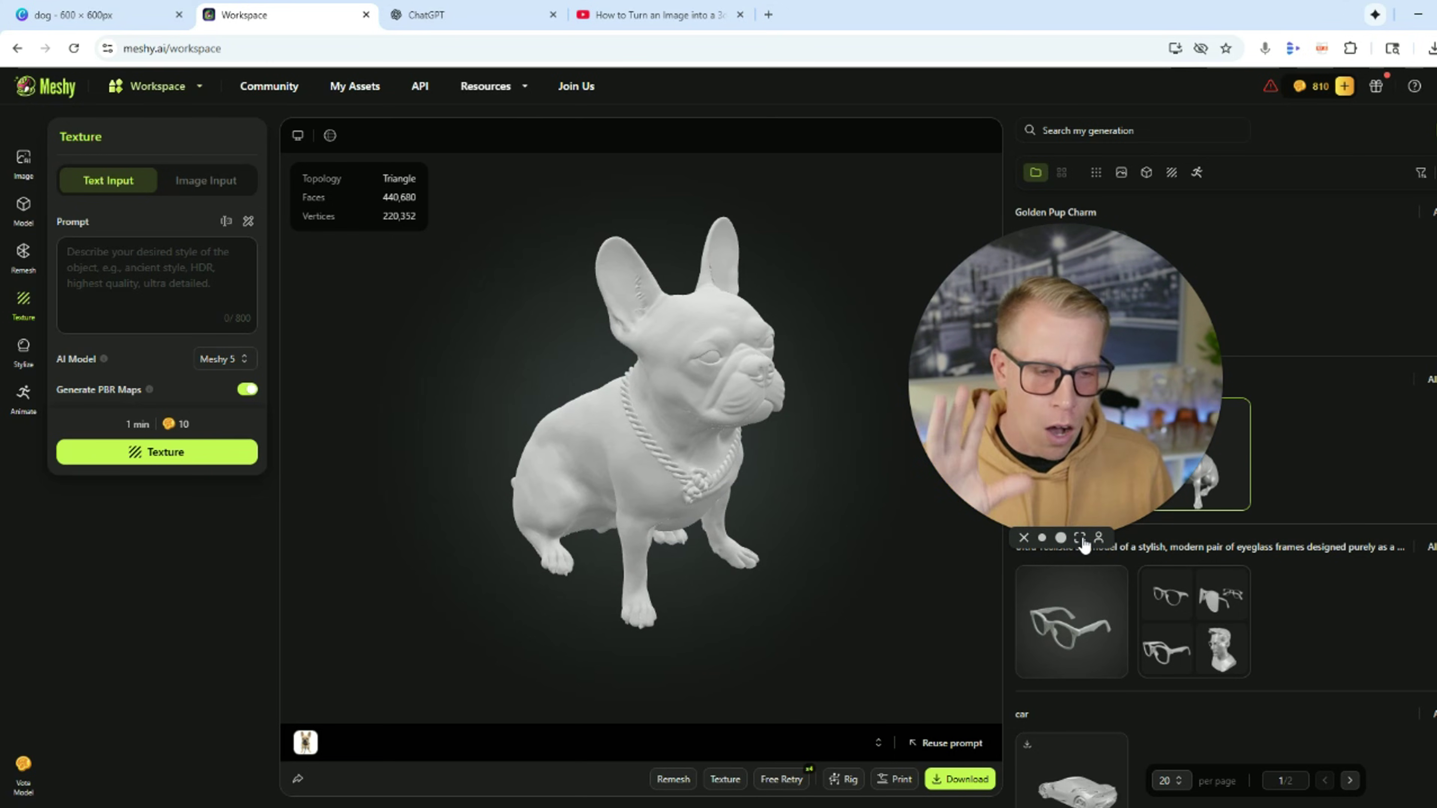
Examine the untextured dog model from several angles, then switch to YouTube and view the opening of the image-to-3D-print video
{"action": "left_click_drag", "start_coordinate": [868, 600], "coordinate": [846, 539]}
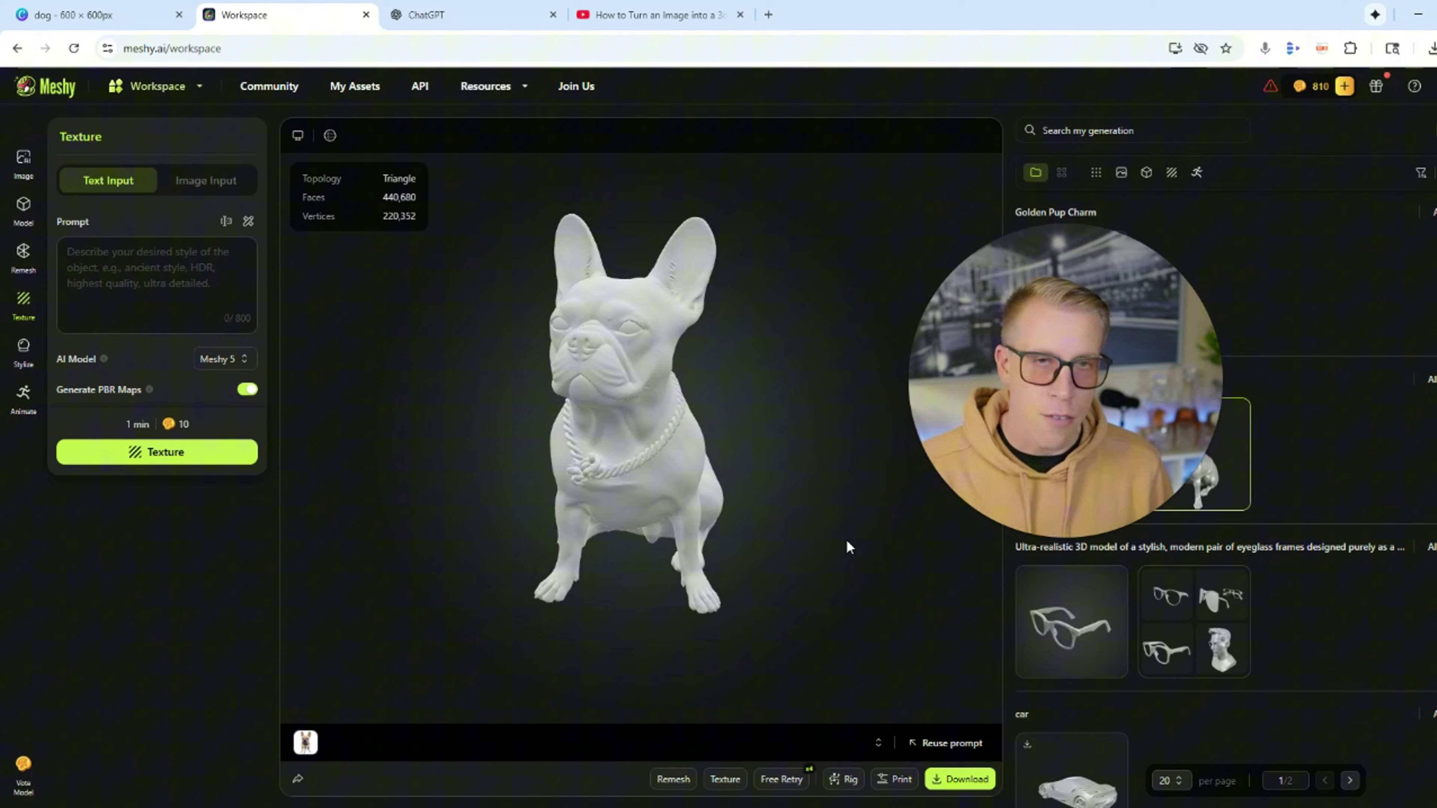
{"action": "mouse_move", "coordinate": [557, 502]}
{"action": "left_mouse_down"}
{"action": "mouse_move", "coordinate": [597, 500]}
{"action": "mouse_move", "coordinate": [475, 489]}
{"action": "mouse_move", "coordinate": [580, 503]}
{"action": "left_mouse_up"}
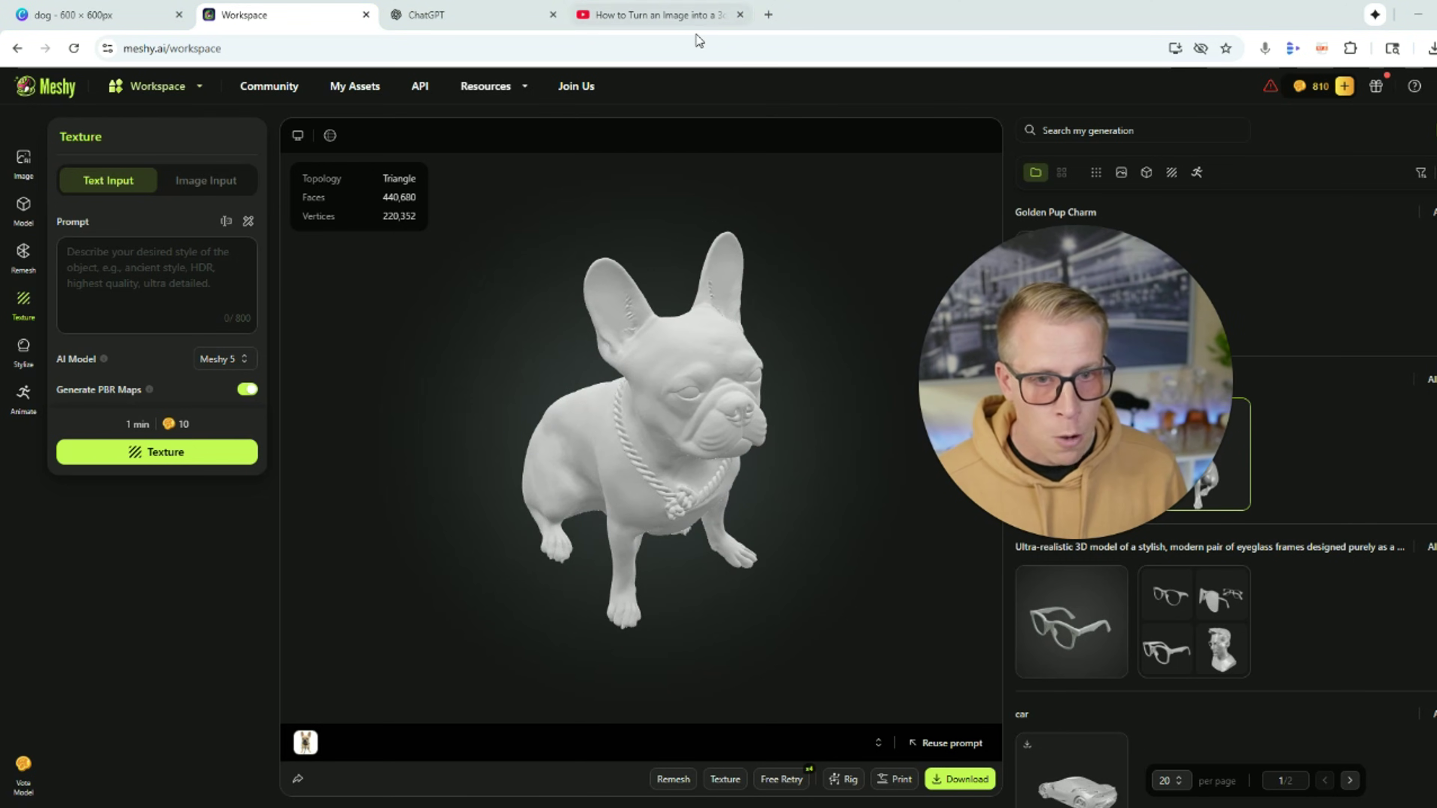
{"action": "left_click_drag", "start_coordinate": [805, 575], "coordinate": [742, 570]}
{"action": "left_click", "coordinate": [673, 17]}
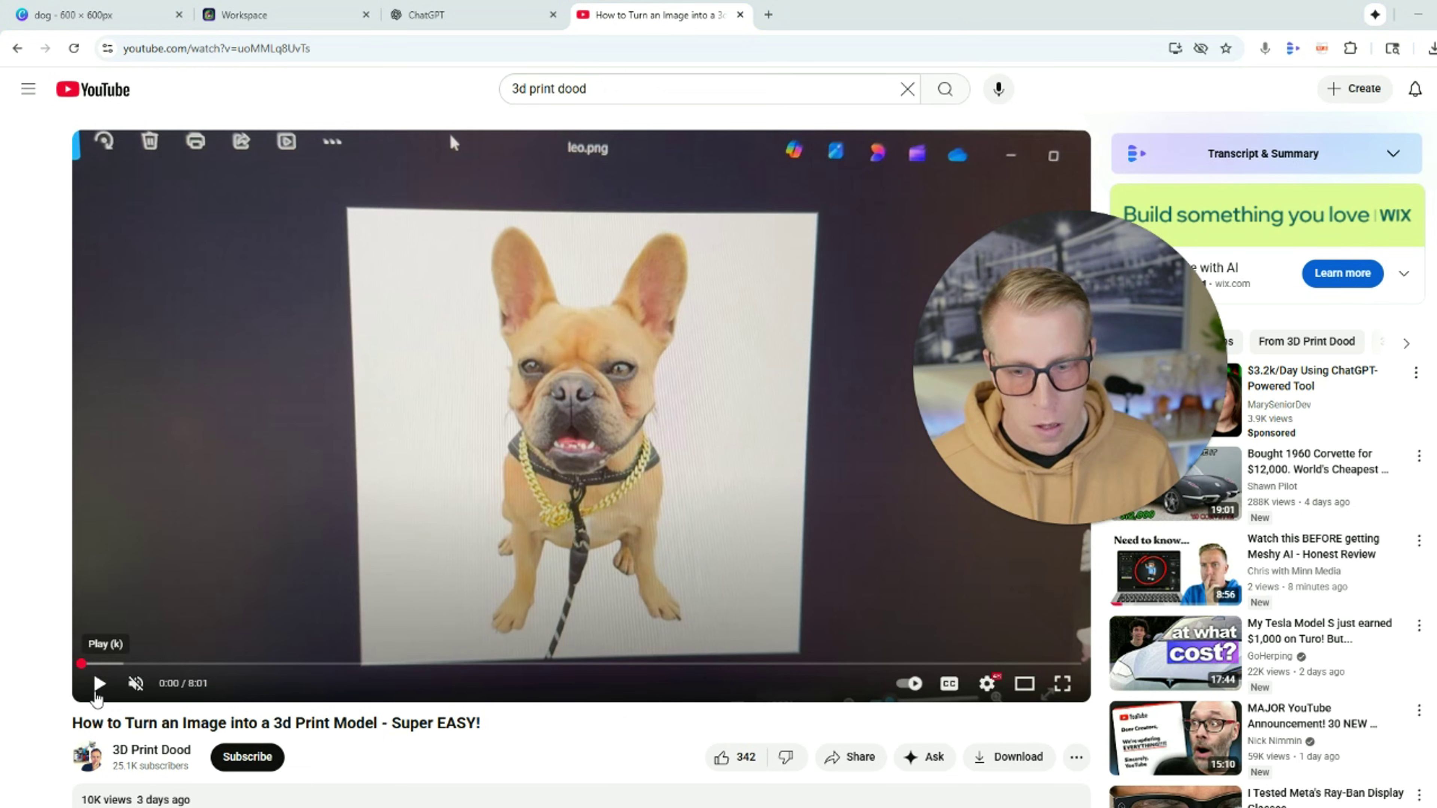
{"action": "left_click", "coordinate": [100, 685]}
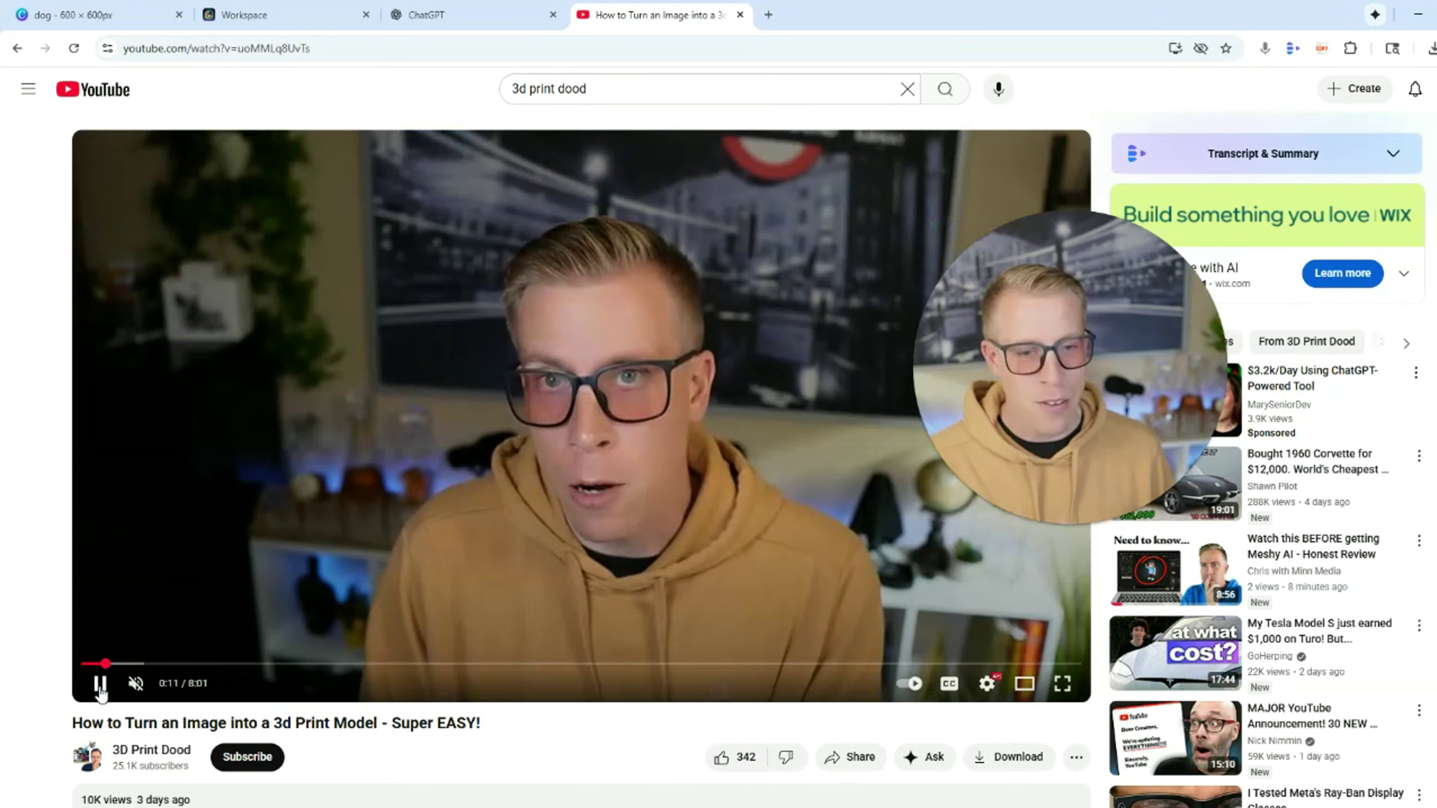
{"action": "left_click", "coordinate": [100, 684]}
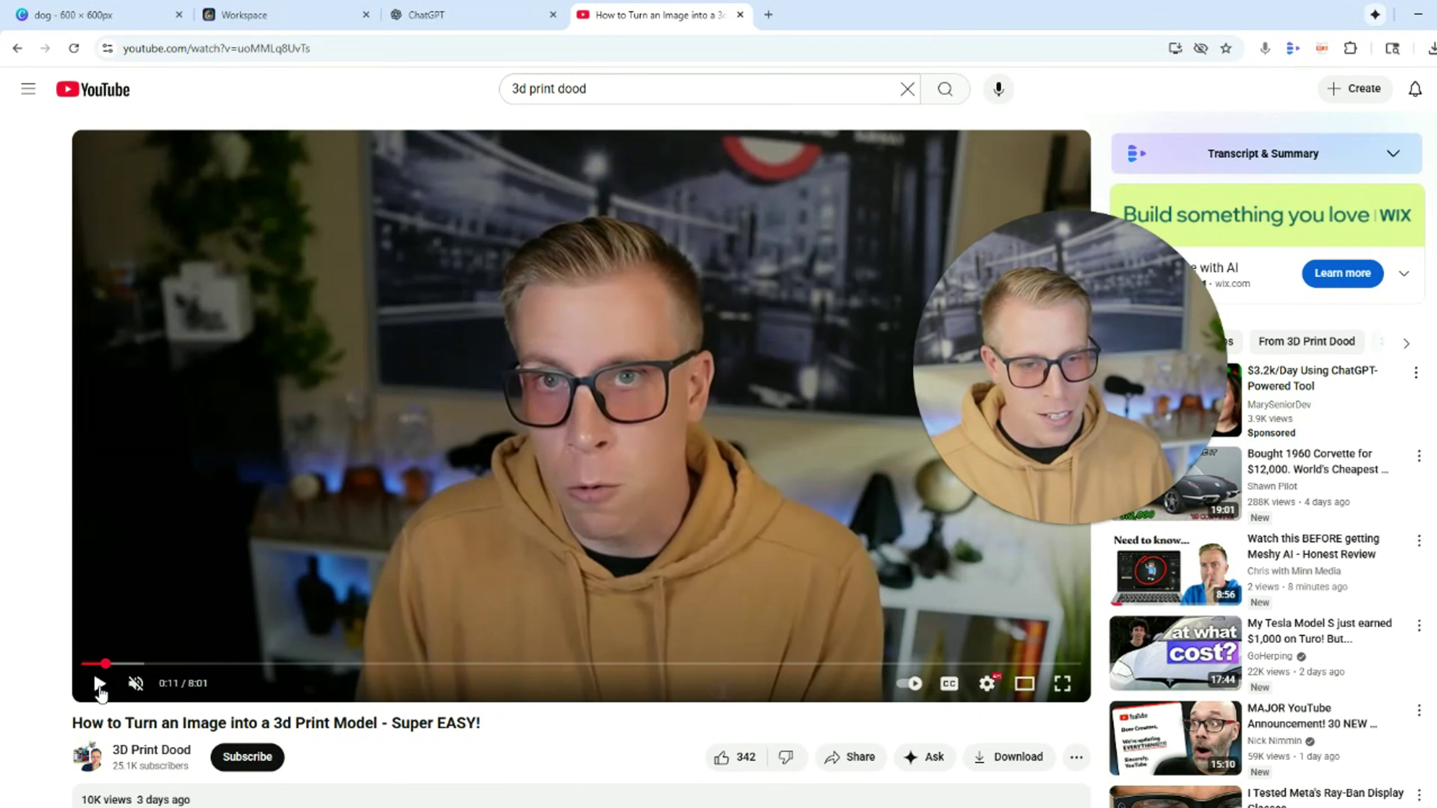
Return to Meshy and view the textured eyeglass frames model from the earlier generations
{"action": "left_click", "coordinate": [461, 8]}
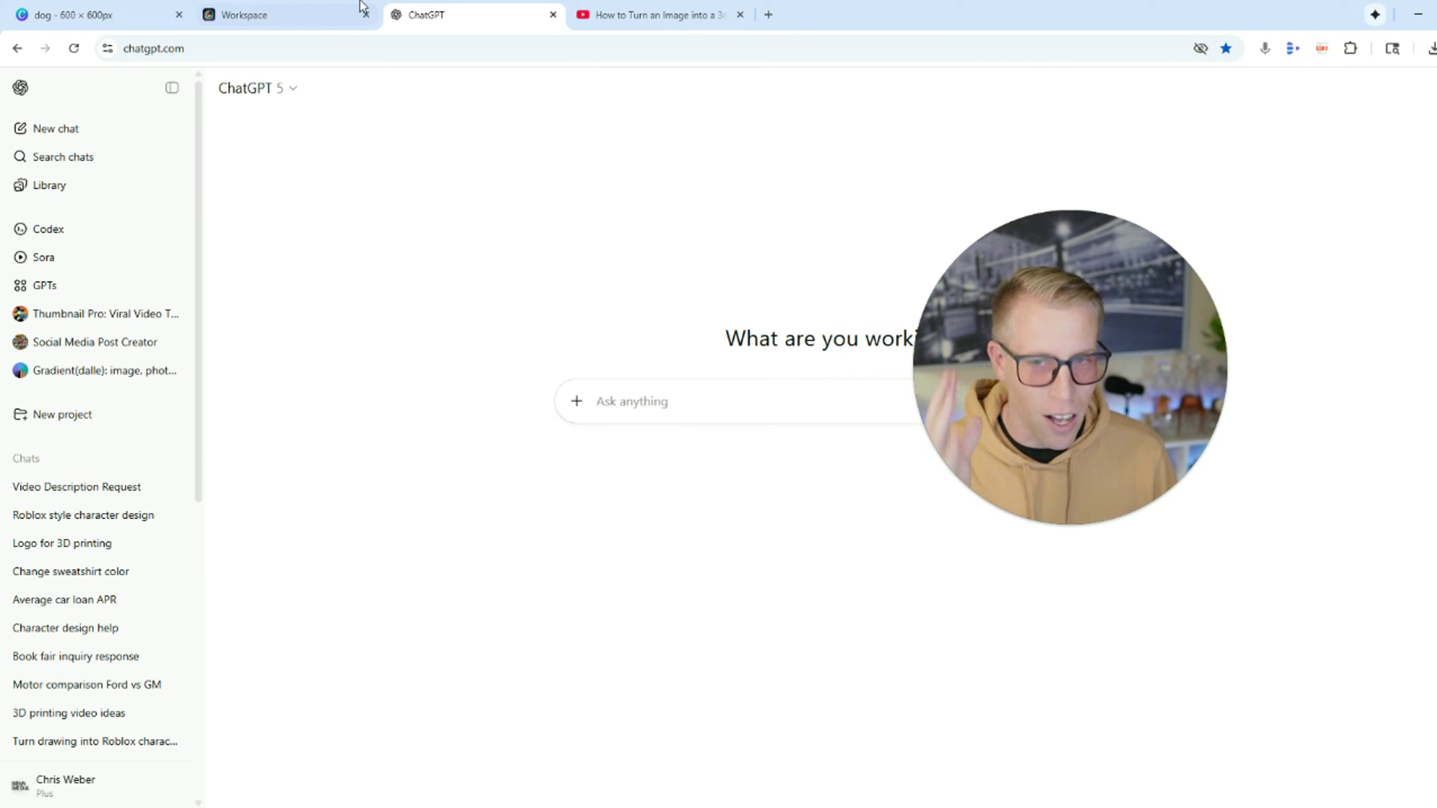
{"action": "left_click", "coordinate": [295, 7]}
{"action": "left_click_drag", "start_coordinate": [1078, 341], "coordinate": [856, 301]}
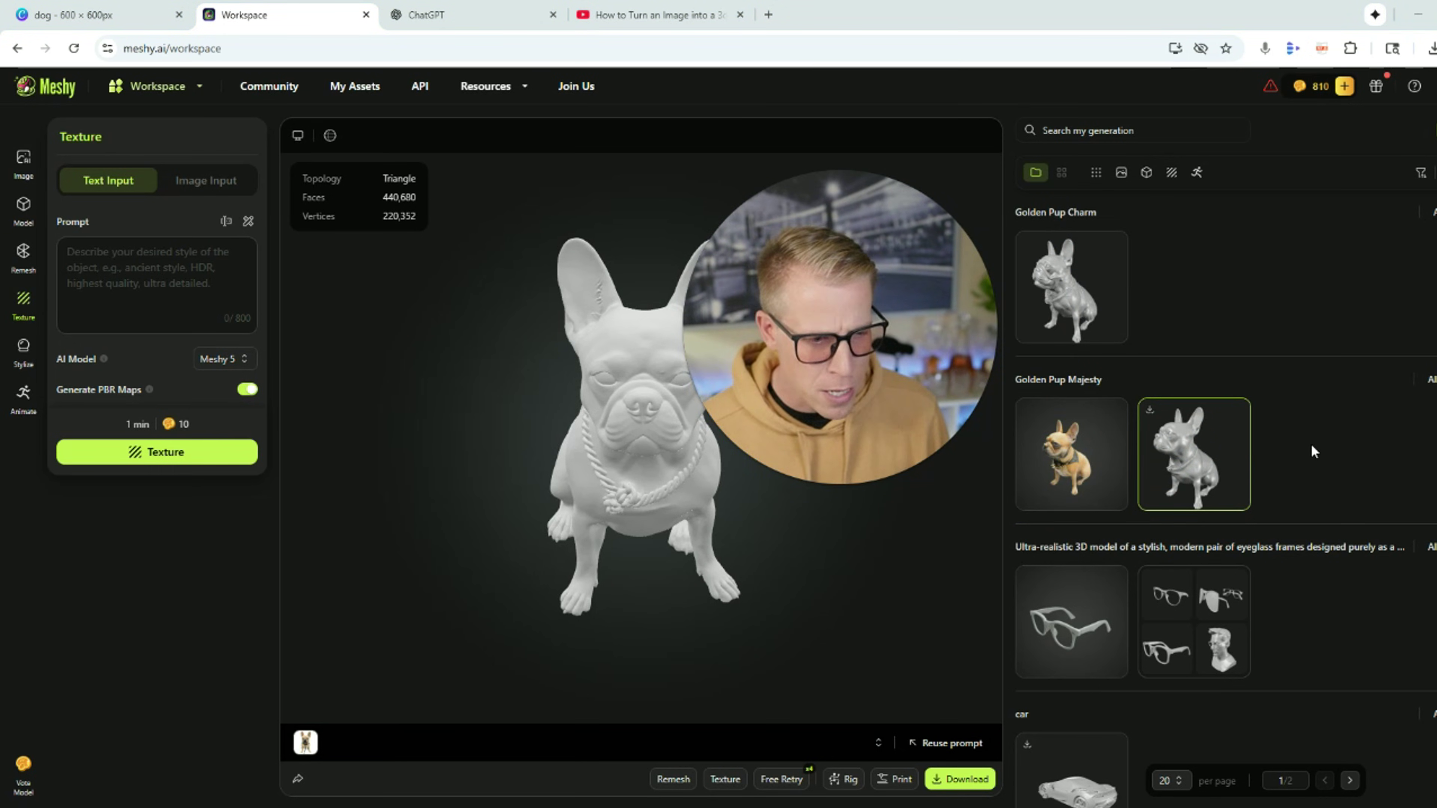
{"action": "scroll", "coordinate": [1339, 447], "scroll_direction": "down", "scroll_amount": 3}
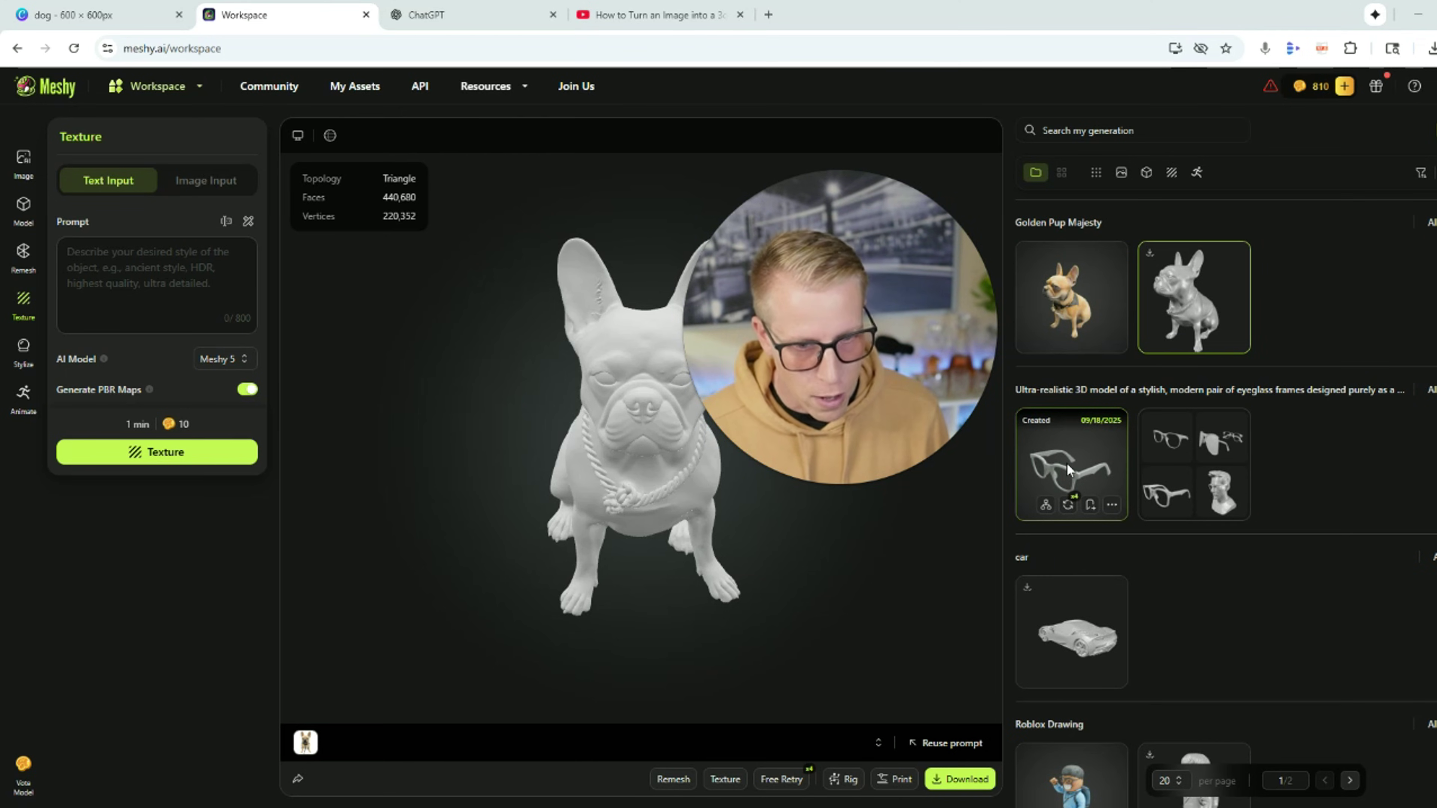
{"action": "left_click", "coordinate": [1068, 469]}
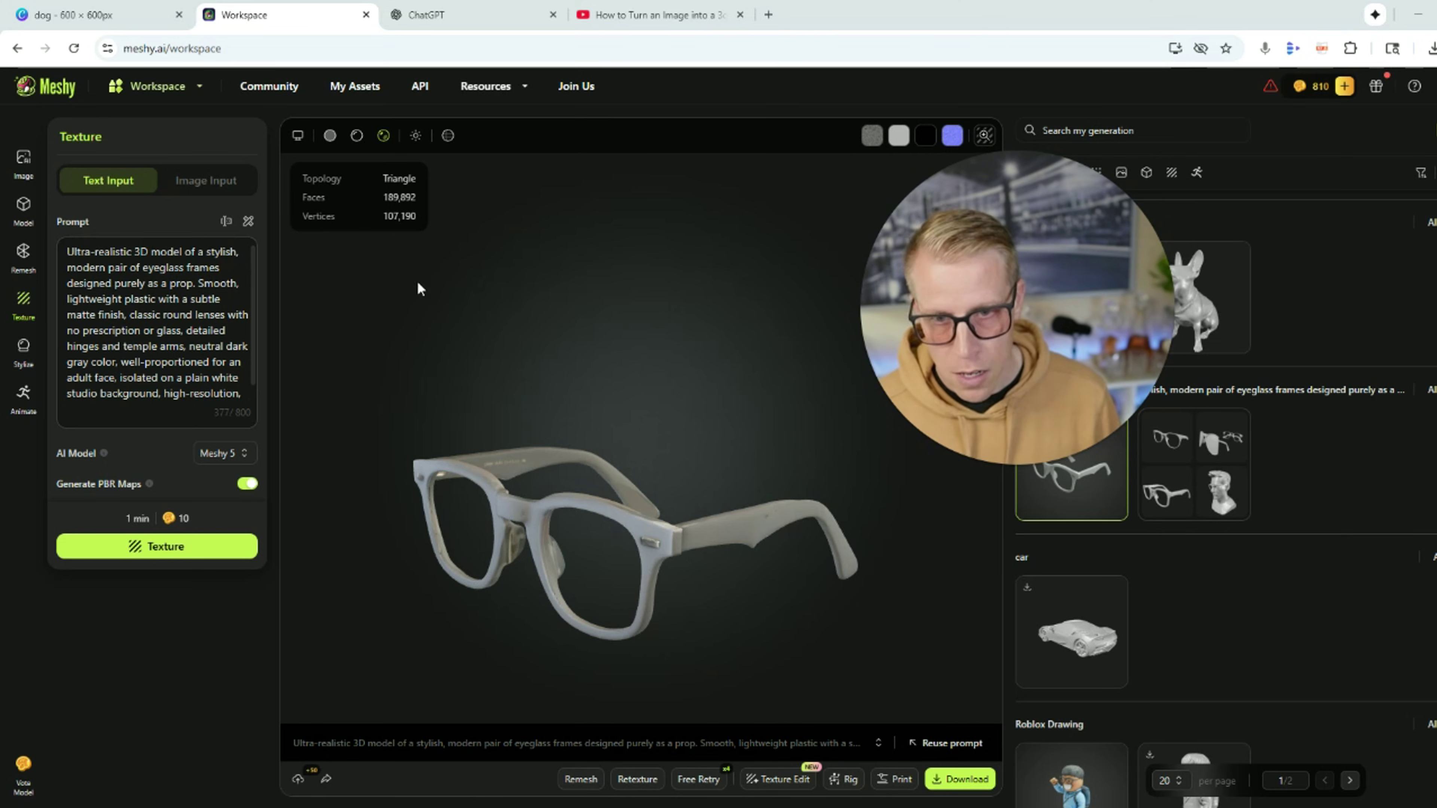
{"action": "left_click", "coordinate": [479, 17]}
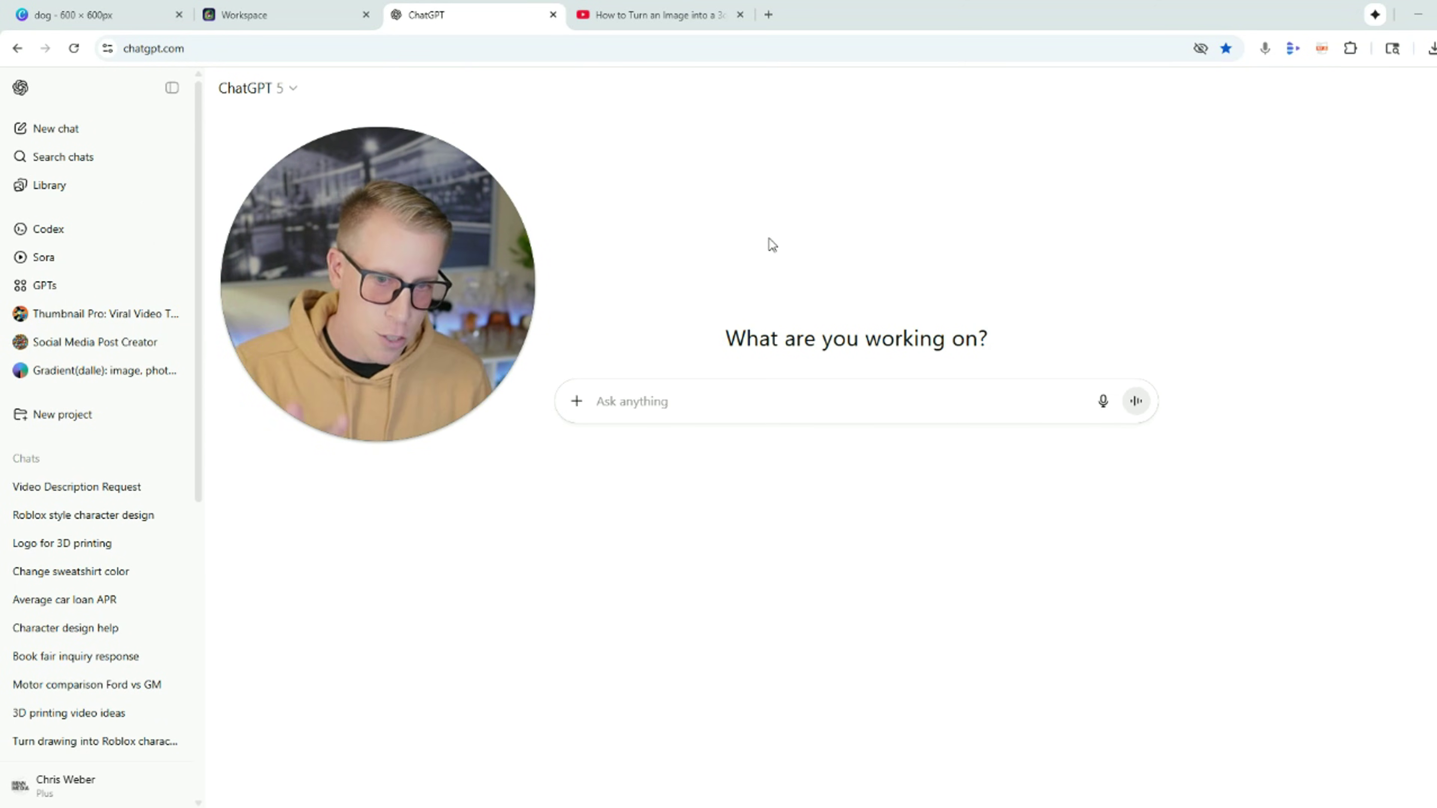
{"action": "left_click", "coordinate": [266, 14]}
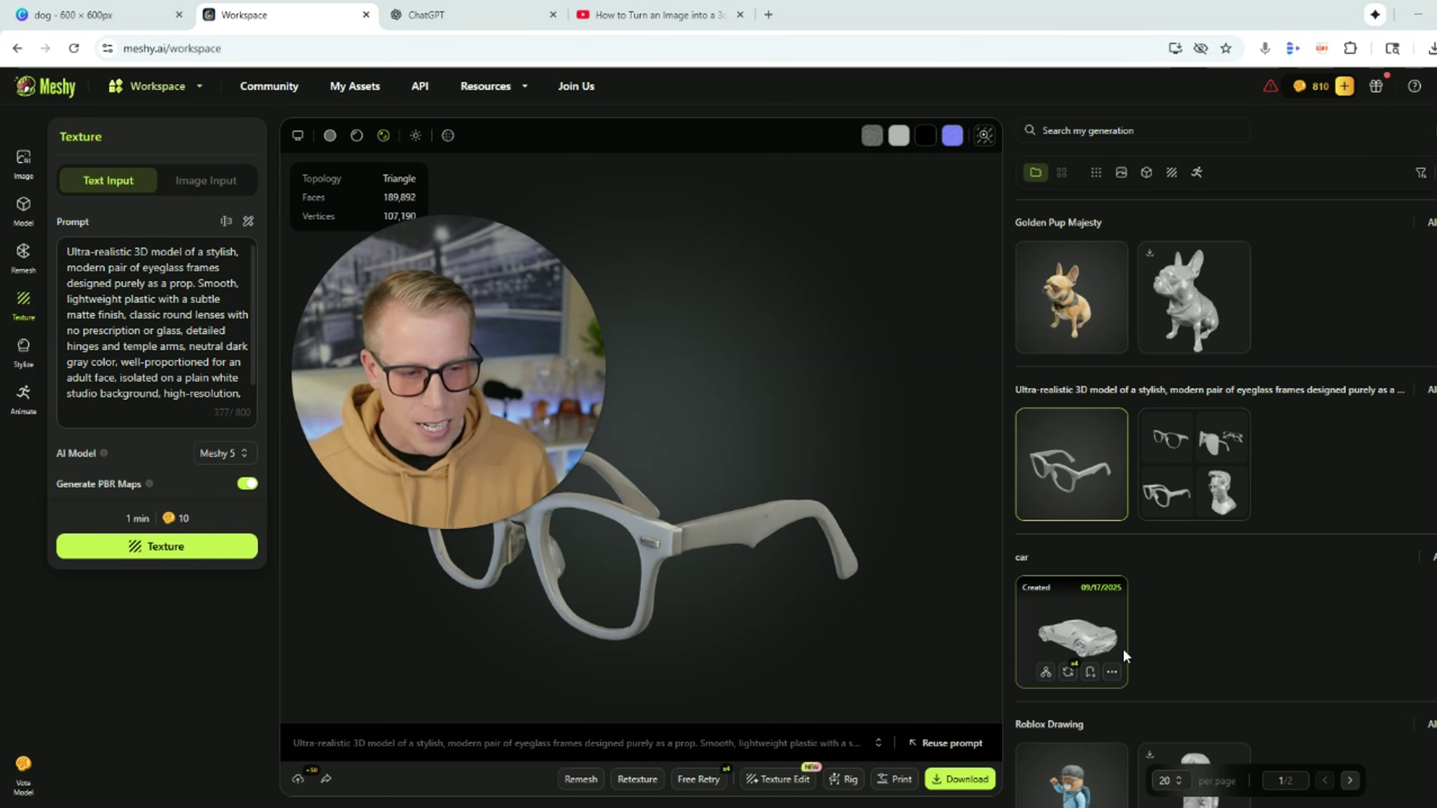
Open the car model and examine it from several sides against its red source image
{"action": "left_click", "coordinate": [1095, 626]}
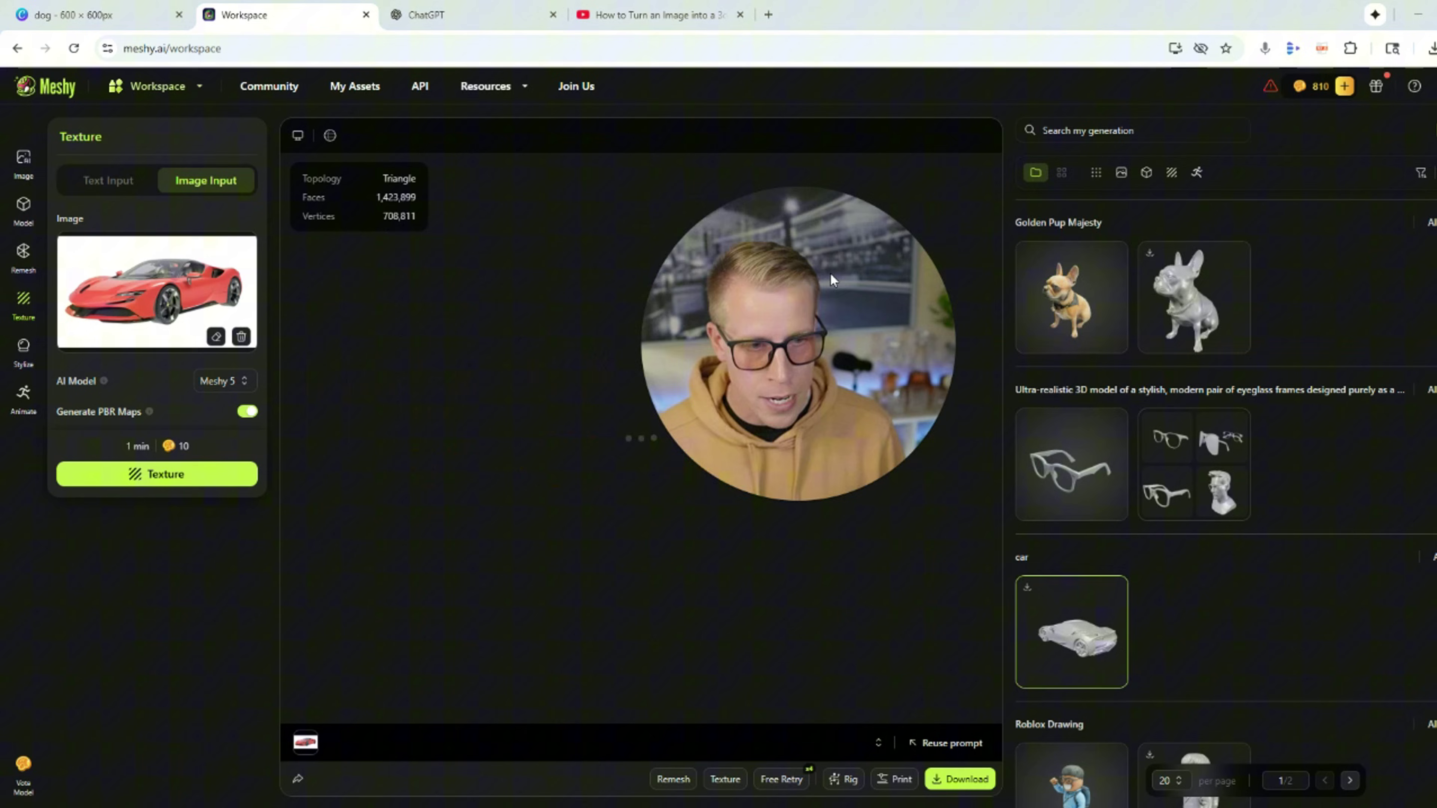
{"action": "left_click_drag", "start_coordinate": [436, 509], "coordinate": [521, 585]}
{"action": "left_click_drag", "start_coordinate": [640, 579], "coordinate": [602, 549]}
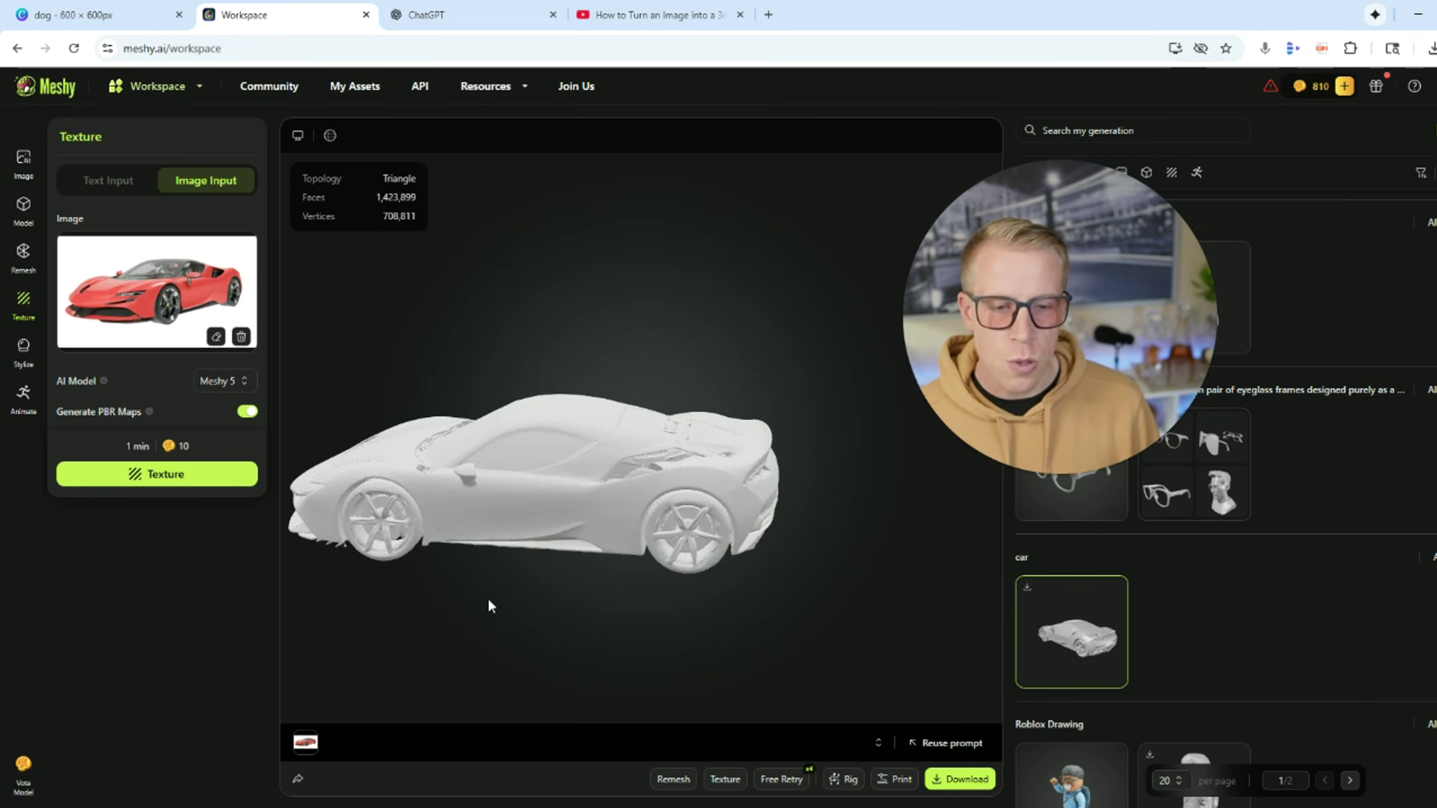
{"action": "left_click_drag", "start_coordinate": [491, 603], "coordinate": [583, 580]}
{"action": "mouse_move", "coordinate": [185, 309]}
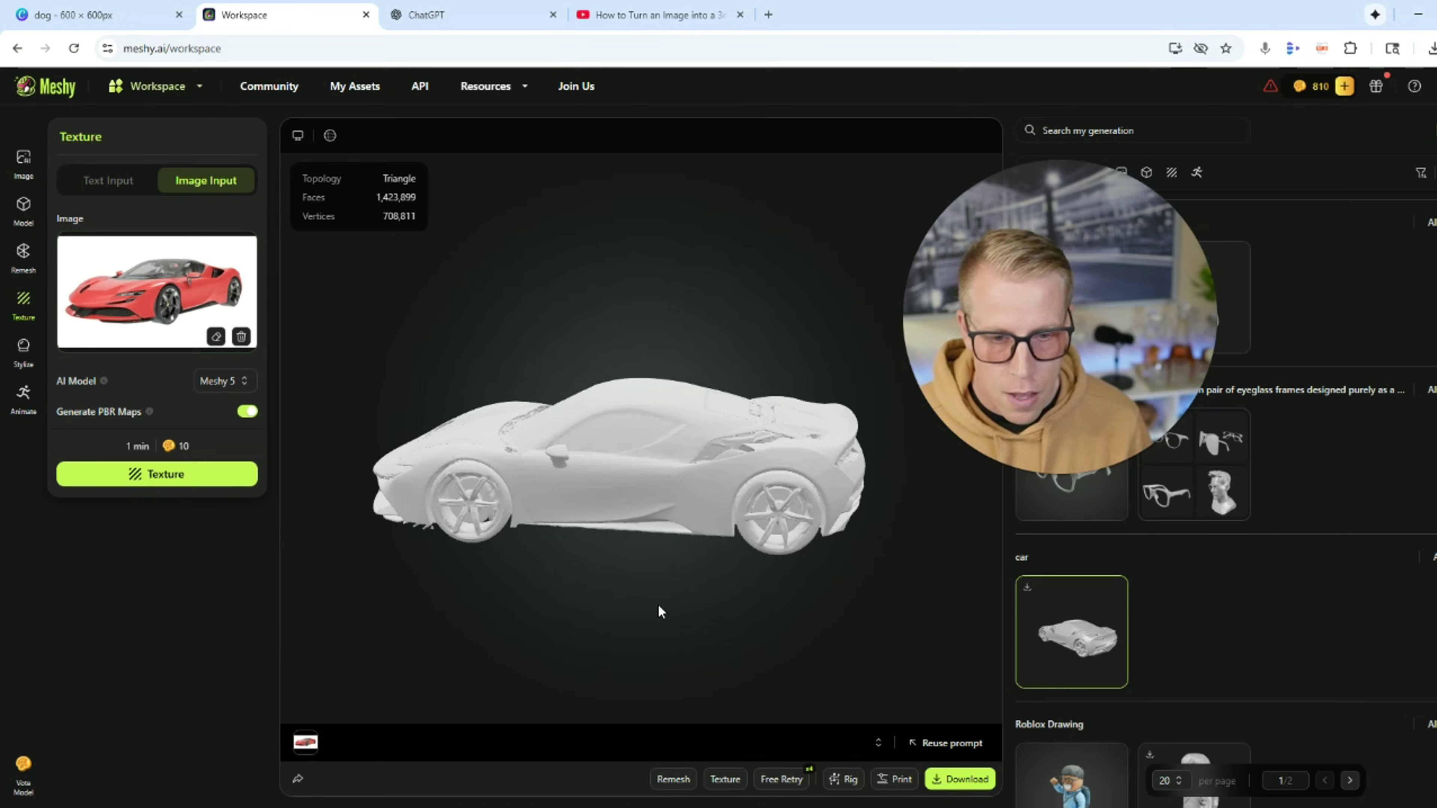
{"action": "left_click_drag", "start_coordinate": [657, 604], "coordinate": [713, 549]}
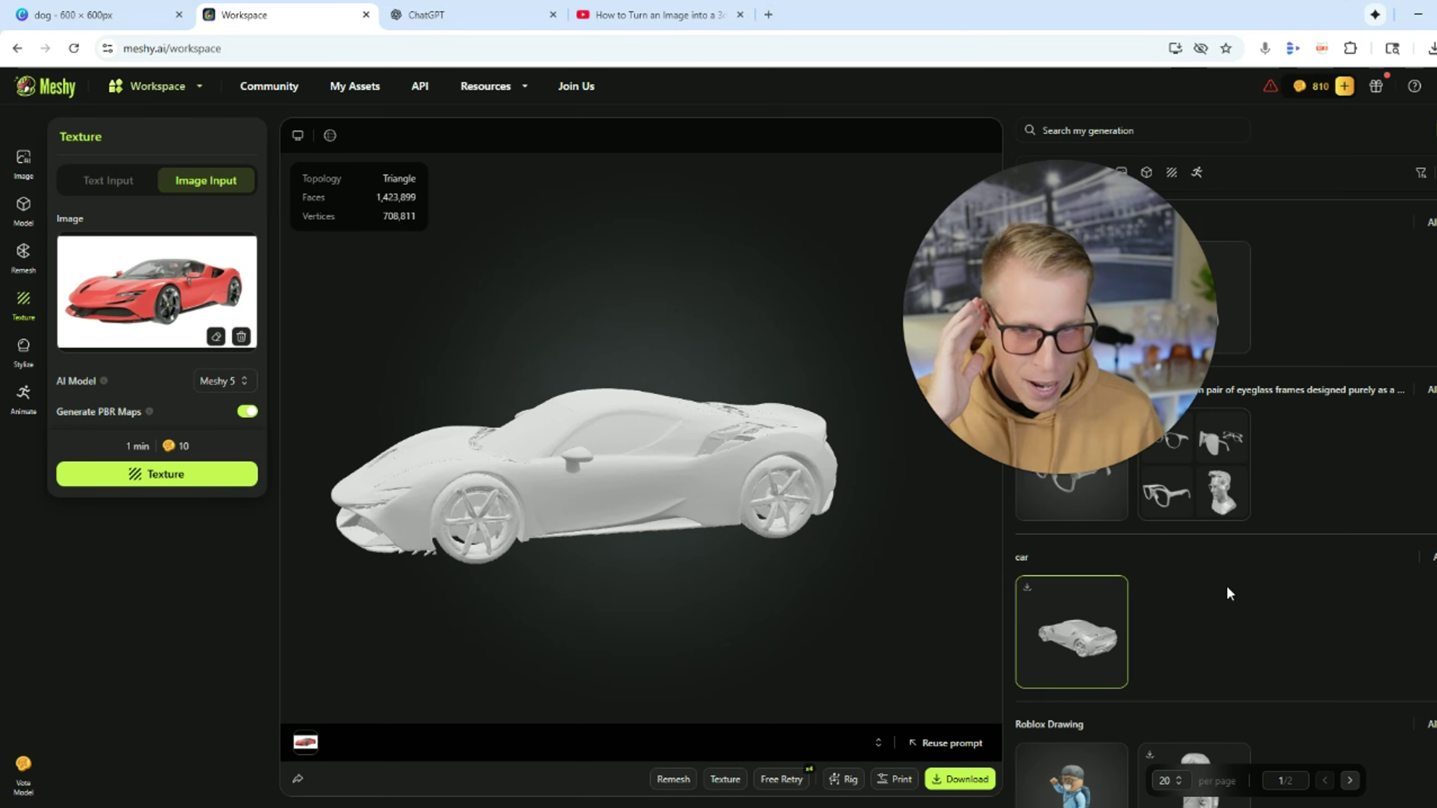
Open the untextured Roblox Drawing model from the earlier generations and inspect it from another angle
{"action": "scroll", "coordinate": [1226, 586], "scroll_direction": "down", "scroll_amount": 3}
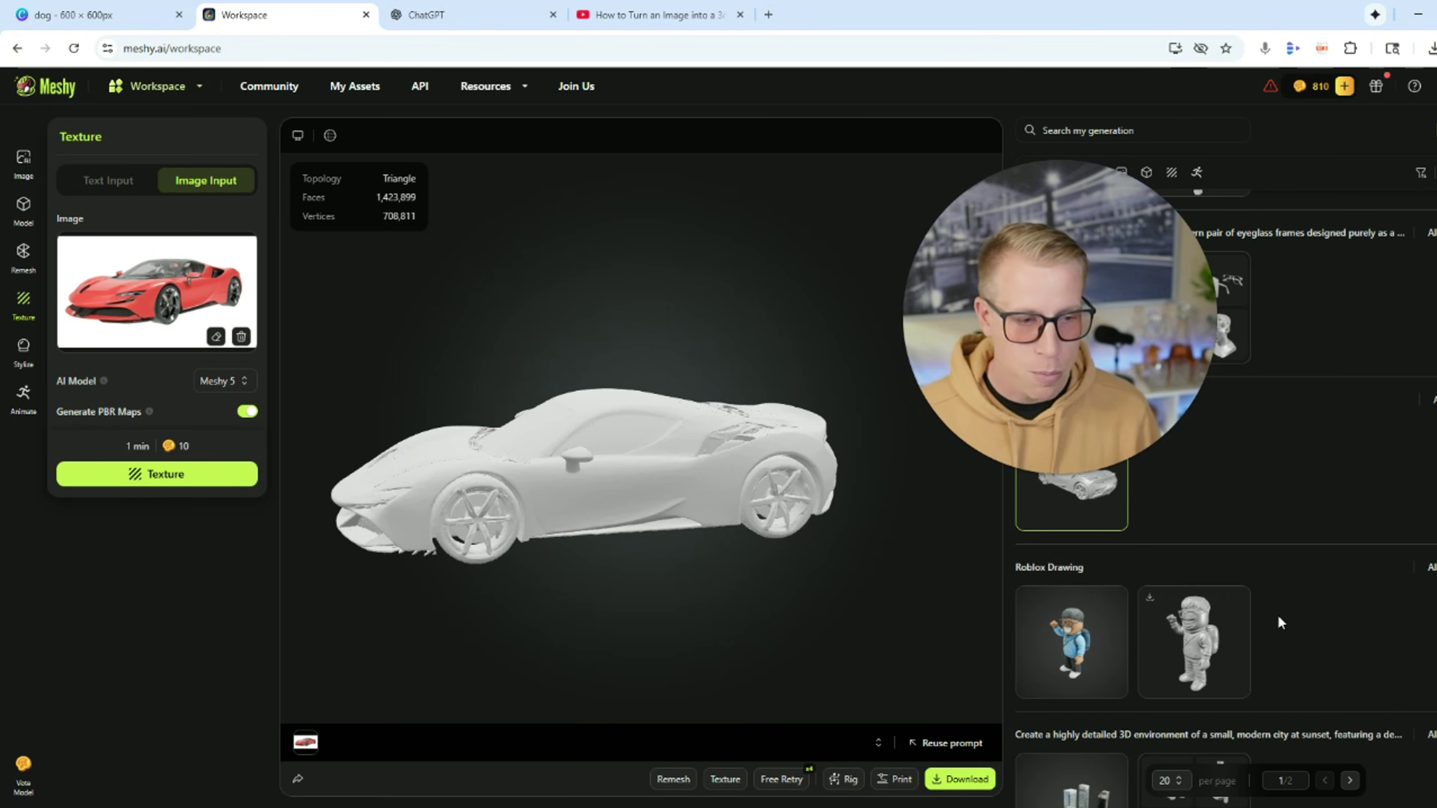
{"action": "left_click", "coordinate": [1193, 640]}
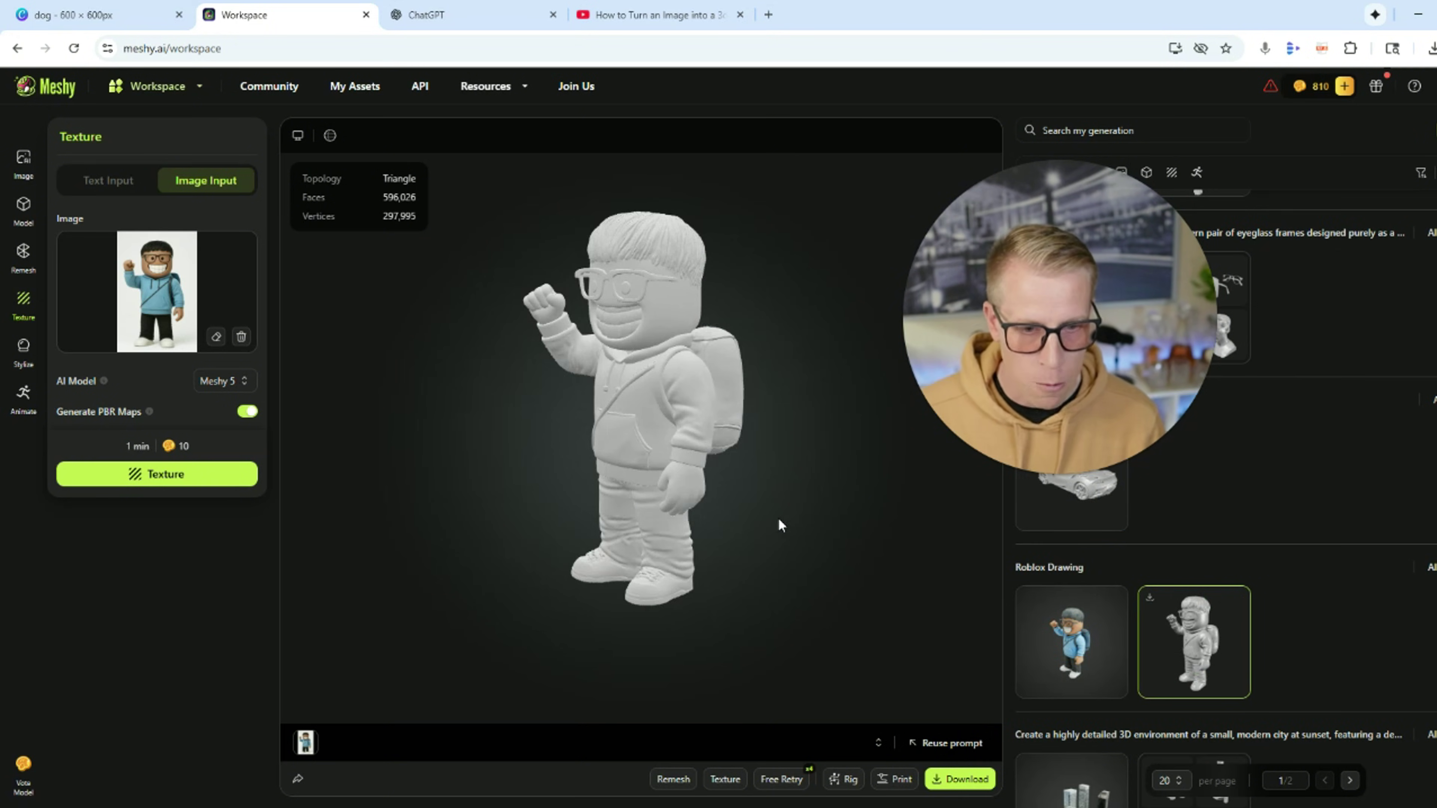
{"action": "left_click_drag", "start_coordinate": [778, 526], "coordinate": [774, 447]}
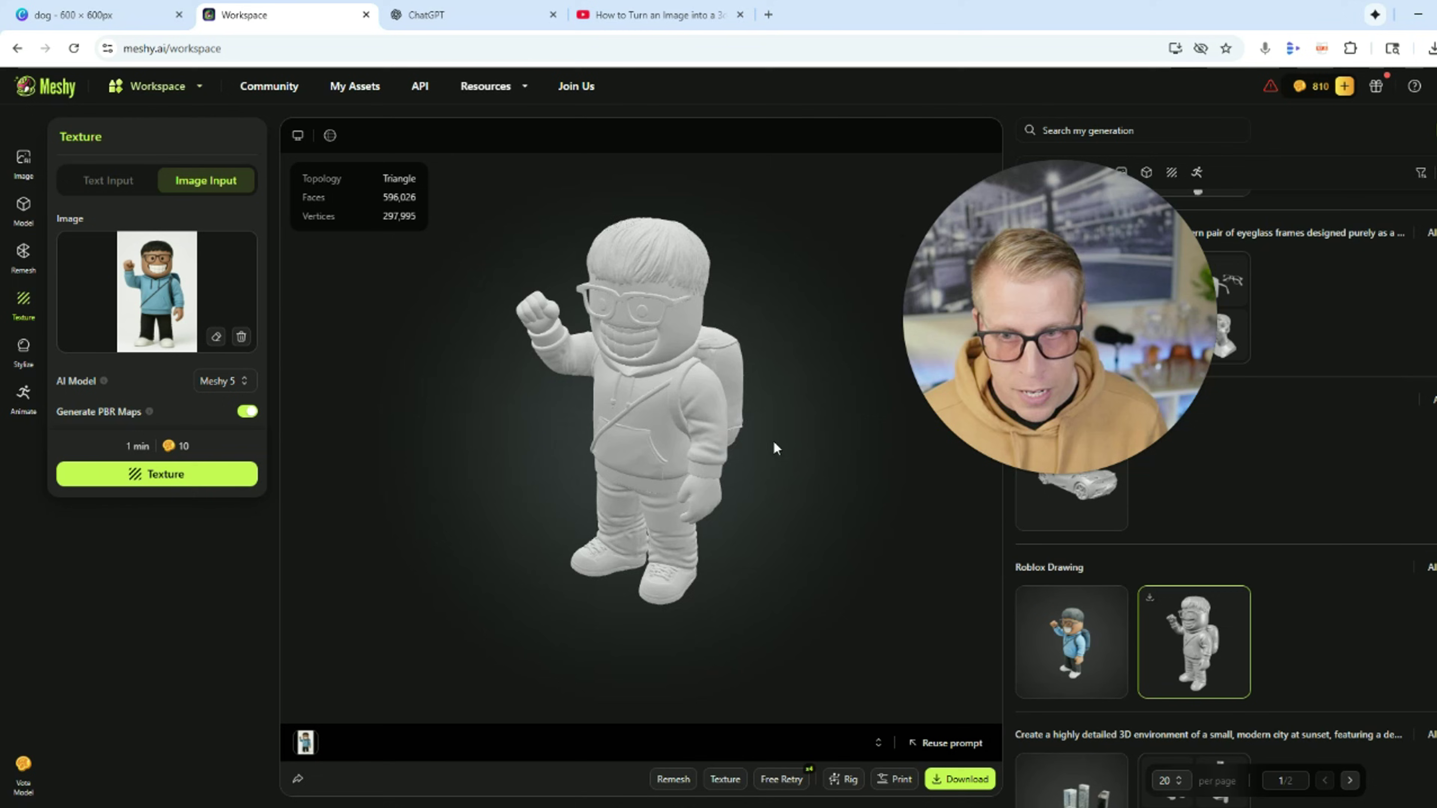
Switch to ChatGPT and compare the child's drawing with the generated character image in the Character design help chat
{"action": "left_click", "coordinate": [494, 14]}
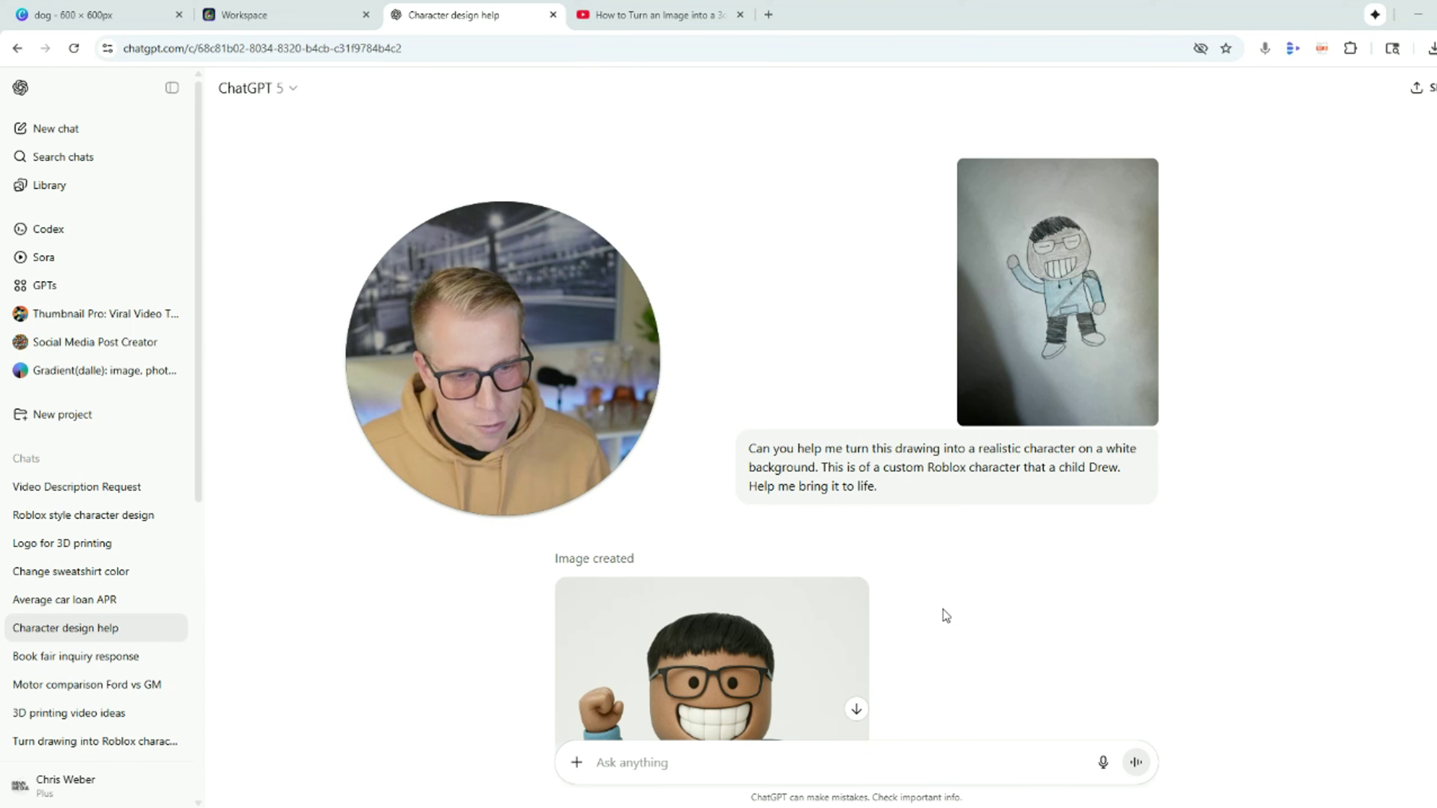
{"action": "scroll", "coordinate": [996, 571], "scroll_direction": "down", "scroll_amount": 6}
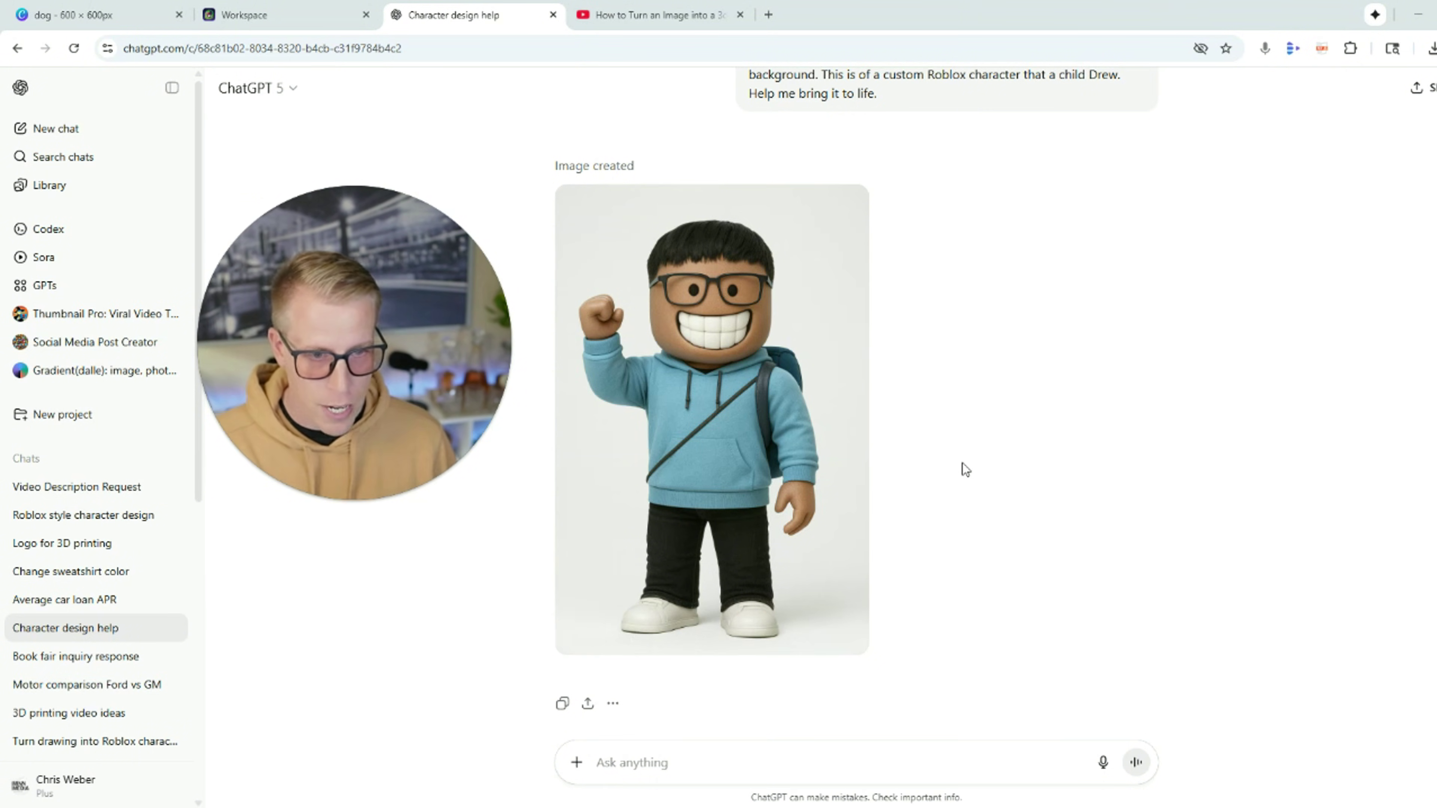
{"action": "scroll", "coordinate": [965, 477], "scroll_direction": "up", "scroll_amount": 7}
{"action": "scroll", "coordinate": [932, 413], "scroll_direction": "down", "scroll_amount": 5}
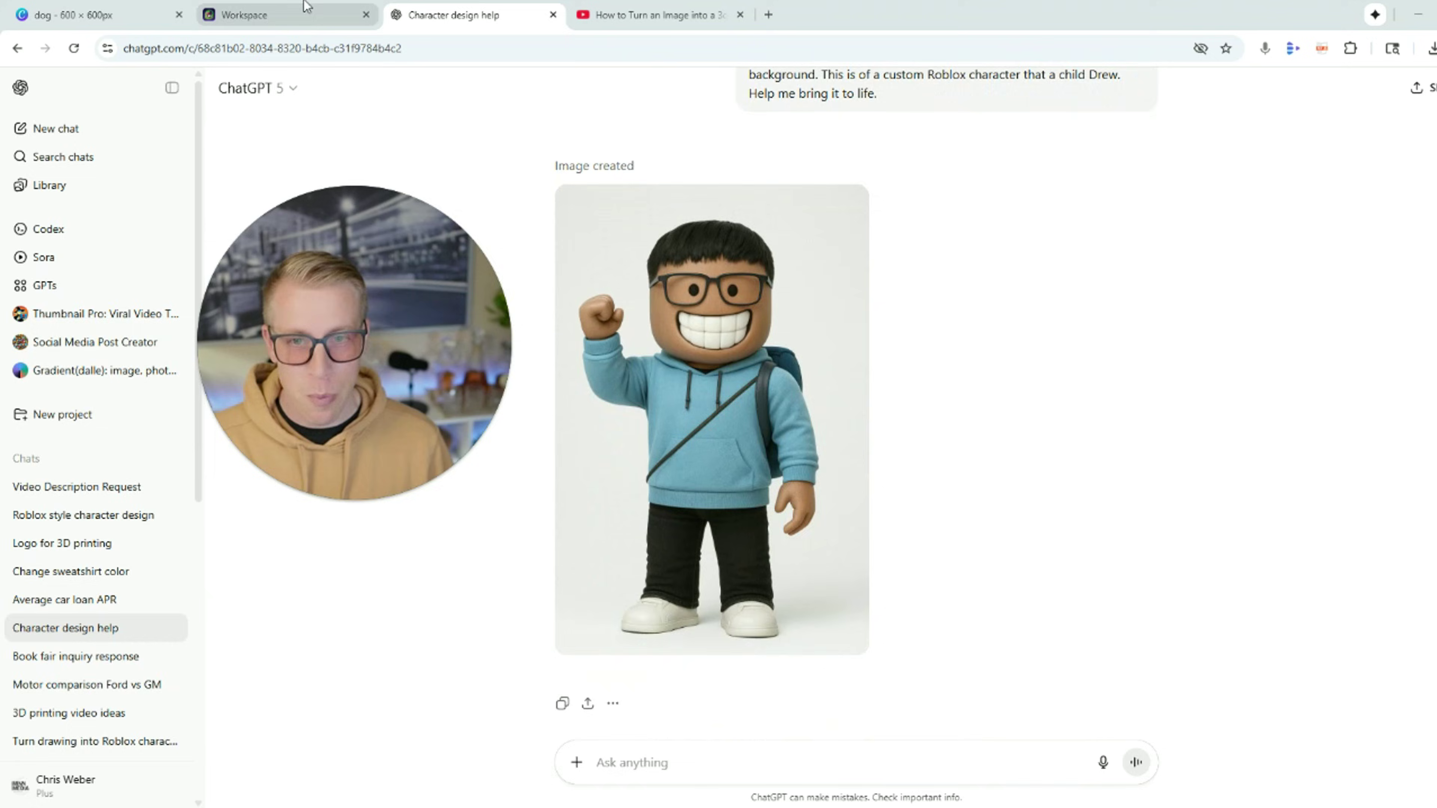
Return to Meshy and view the textured version of the Roblox Drawing model
{"action": "left_click", "coordinate": [305, 7]}
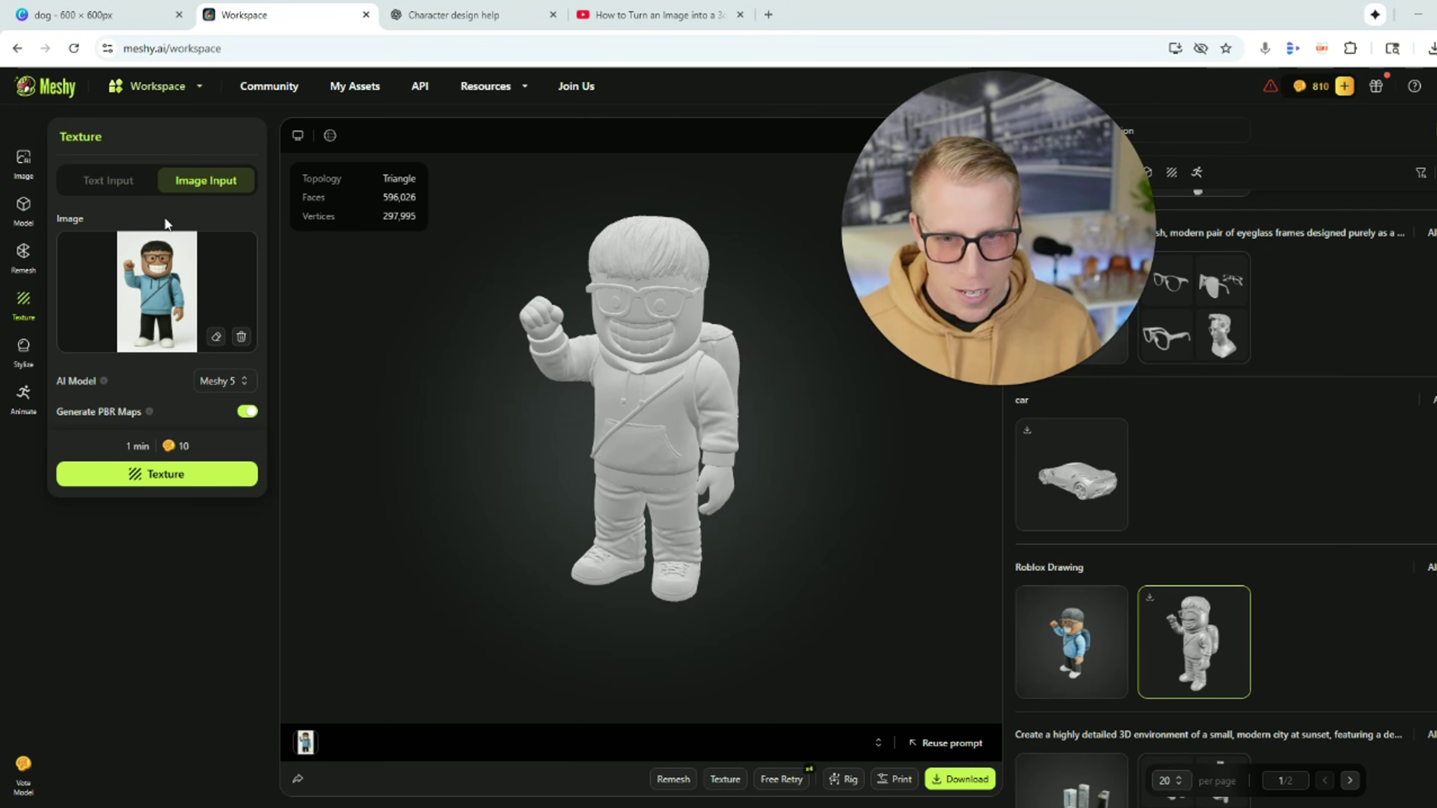
{"action": "left_click", "coordinate": [1104, 648]}
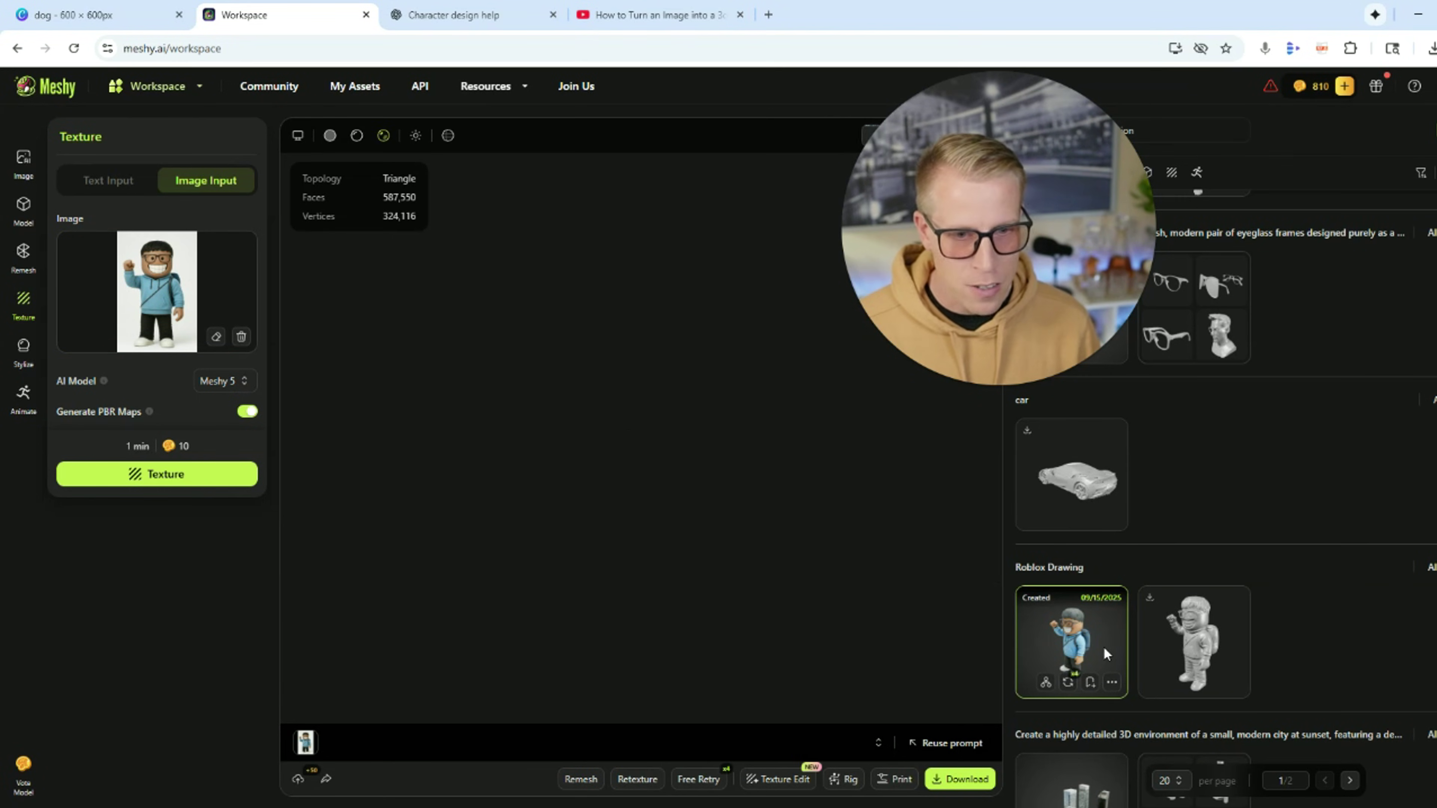
{"action": "mouse_move", "coordinate": [594, 620]}
{"action": "left_mouse_down"}
{"action": "mouse_move", "coordinate": [724, 620]}
{"action": "mouse_move", "coordinate": [554, 623]}
{"action": "mouse_move", "coordinate": [675, 624]}
{"action": "mouse_move", "coordinate": [580, 629]}
{"action": "left_mouse_up"}
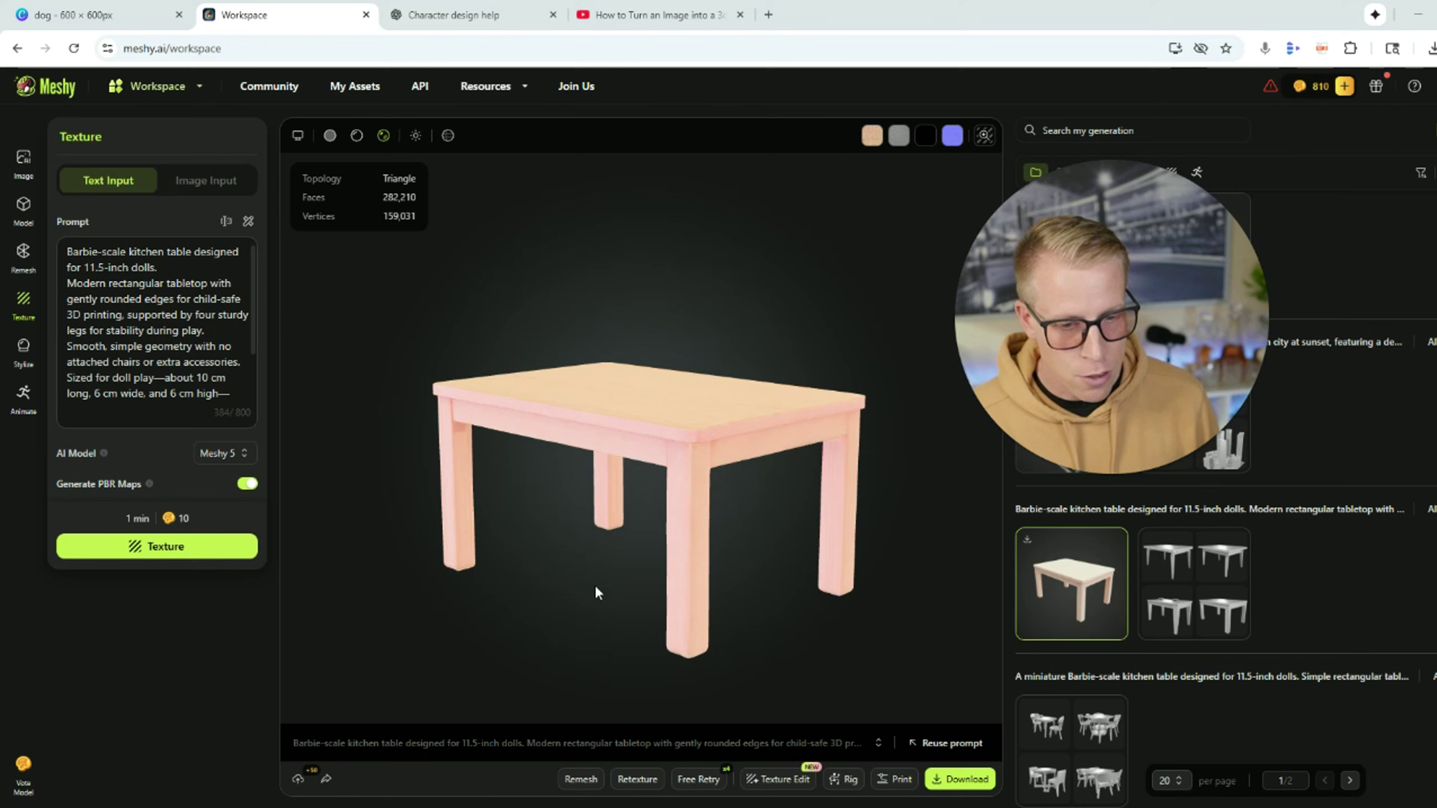
Examine the Barbie-scale kitchen table, 90-degree PVC elbow fitting and claw-foot bathtub models from different angles
{"action": "left_click_drag", "start_coordinate": [595, 585], "coordinate": [651, 612]}
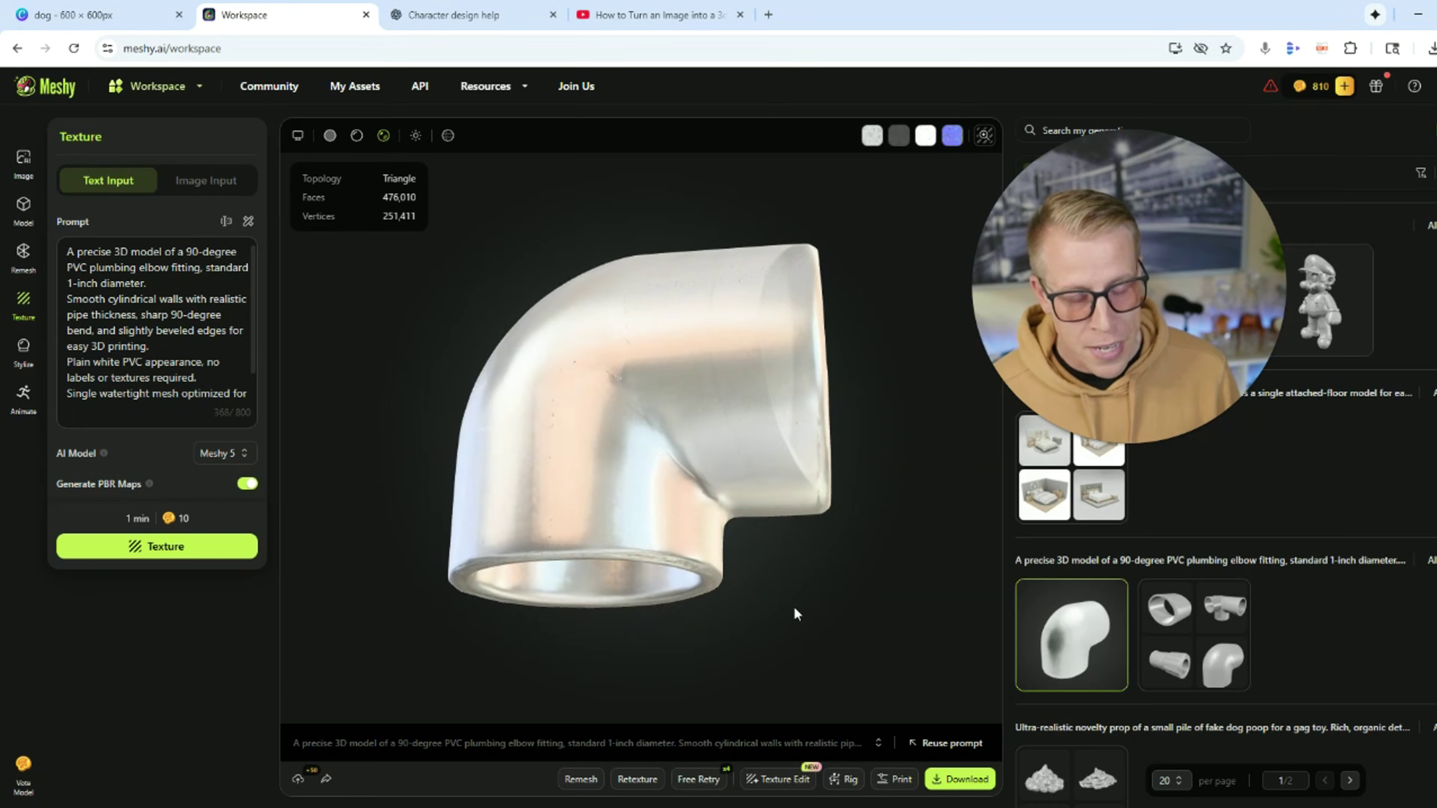
{"action": "left_click_drag", "start_coordinate": [793, 607], "coordinate": [744, 501]}
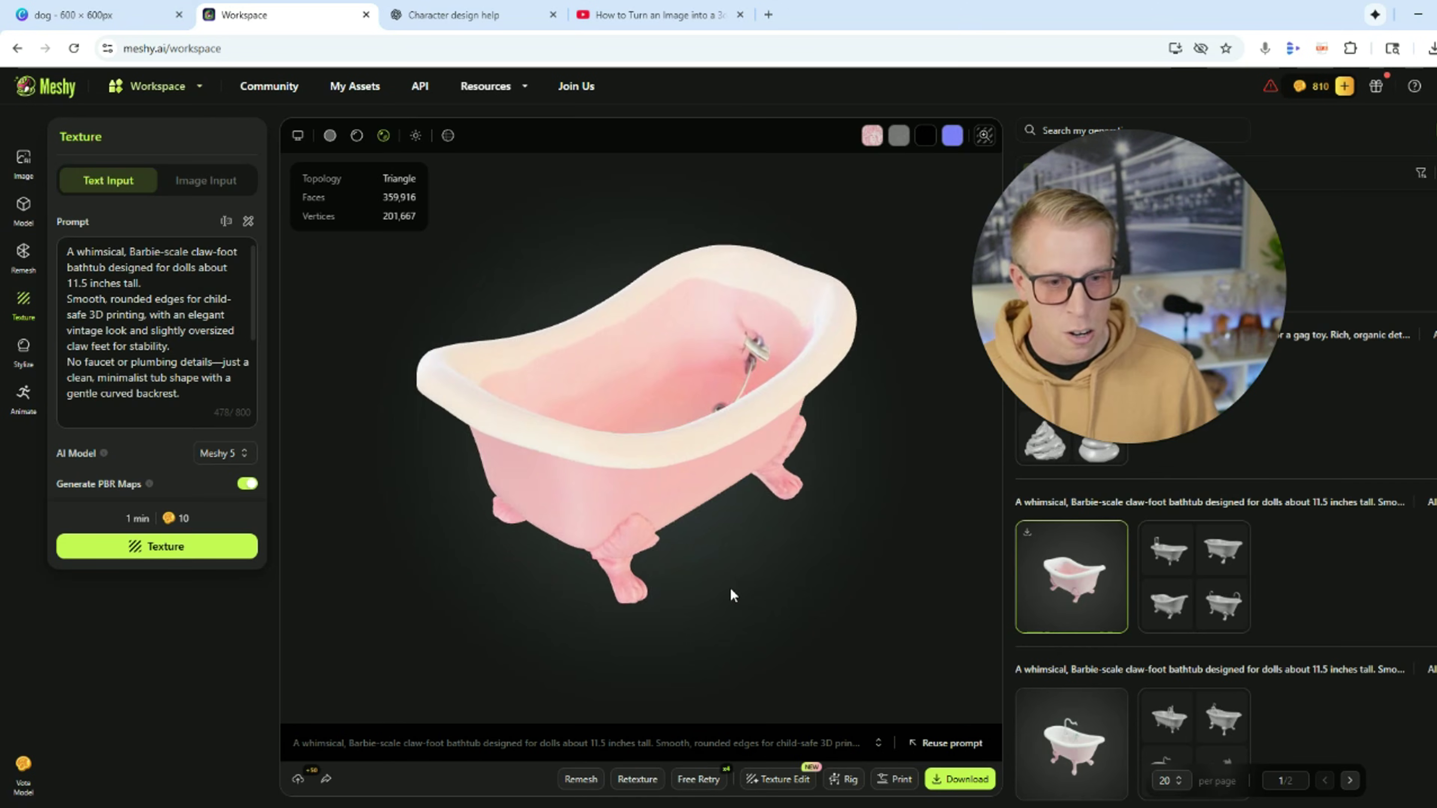
{"action": "left_click_drag", "start_coordinate": [614, 535], "coordinate": [646, 557]}
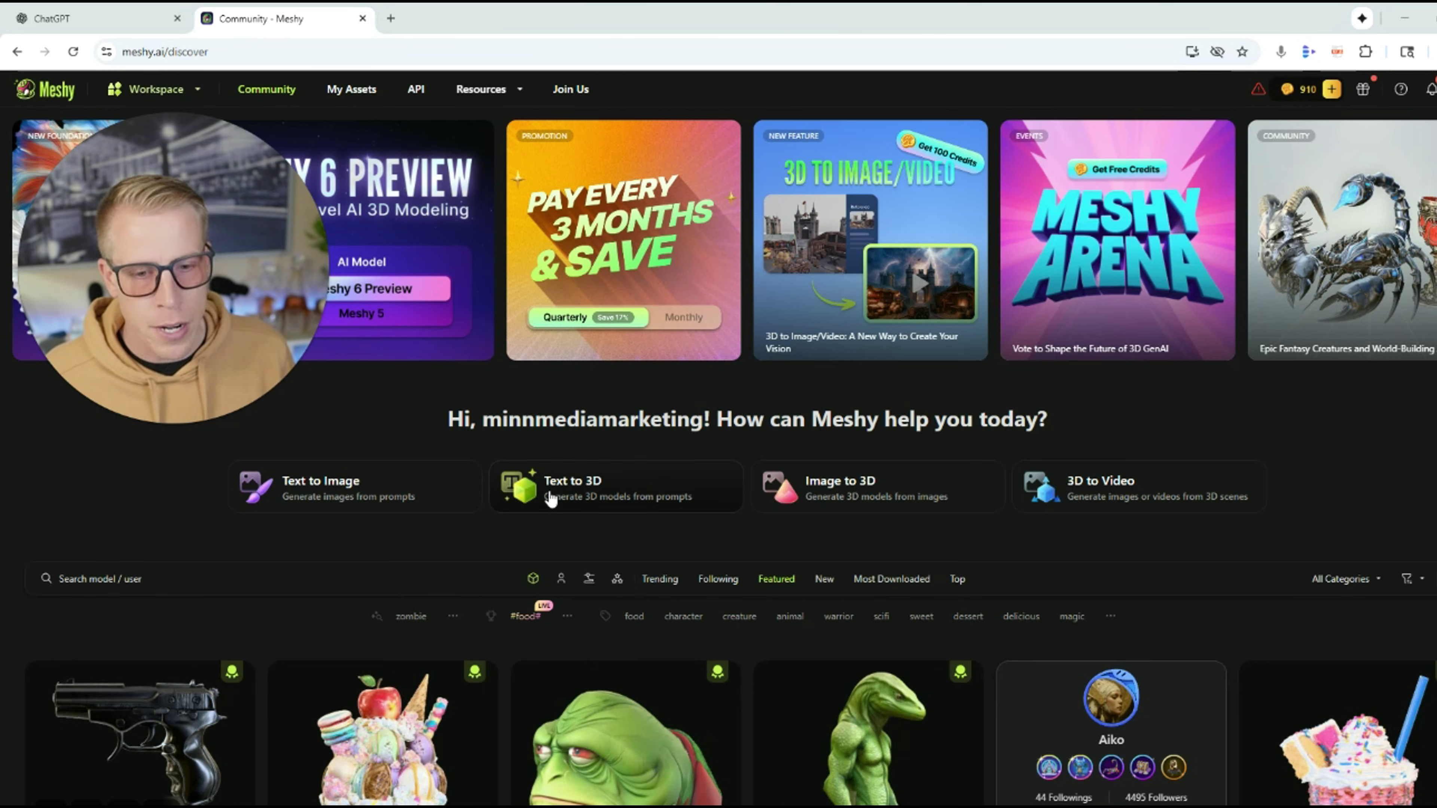
Start a Text to 3D model in Meshy, then ask ChatGPT to write a Meshy prompt for a 3D knife model
{"action": "left_click", "coordinate": [585, 491]}
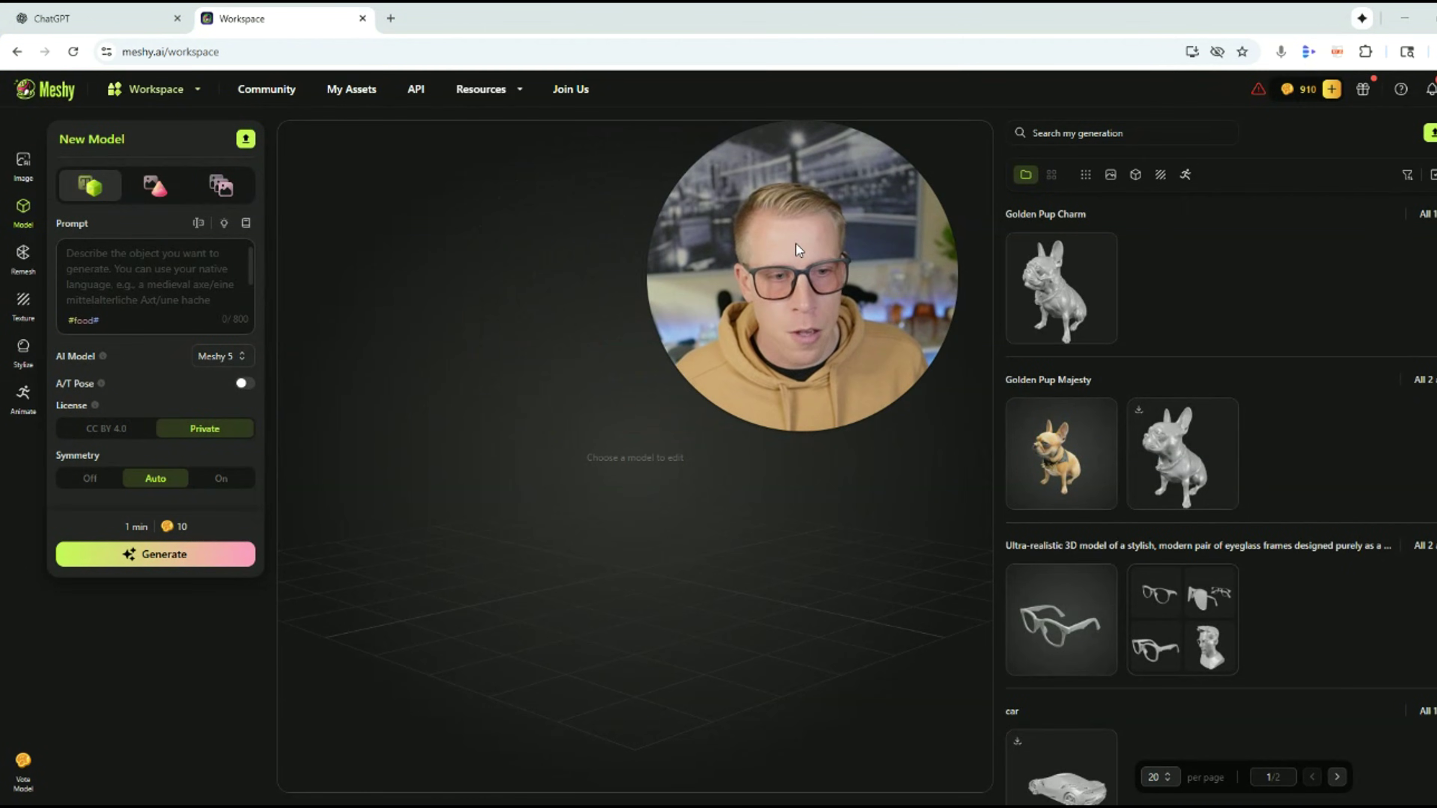
{"action": "left_click", "coordinate": [166, 284]}
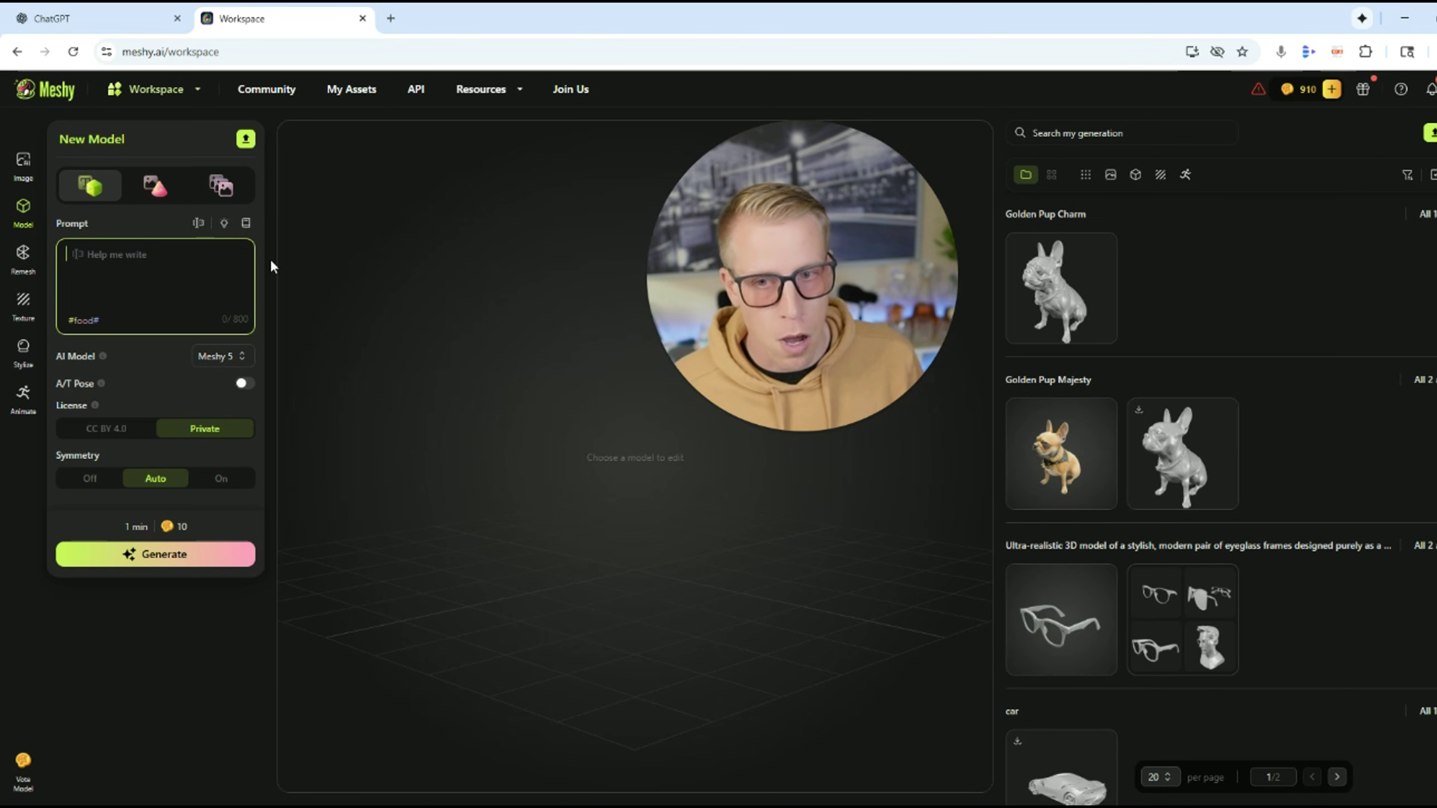
{"action": "left_click", "coordinate": [102, 20]}
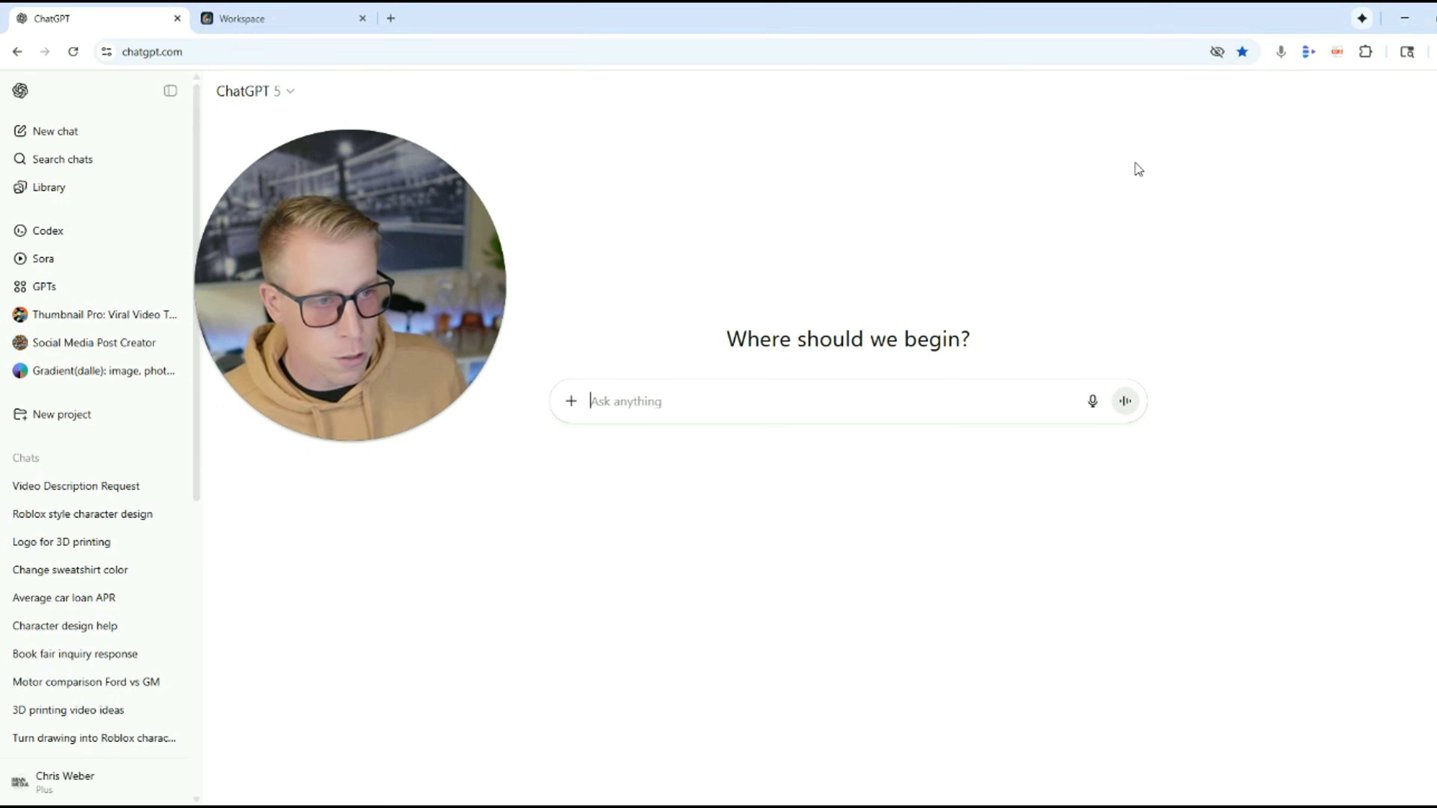
{"action": "left_click", "coordinate": [1280, 60]}
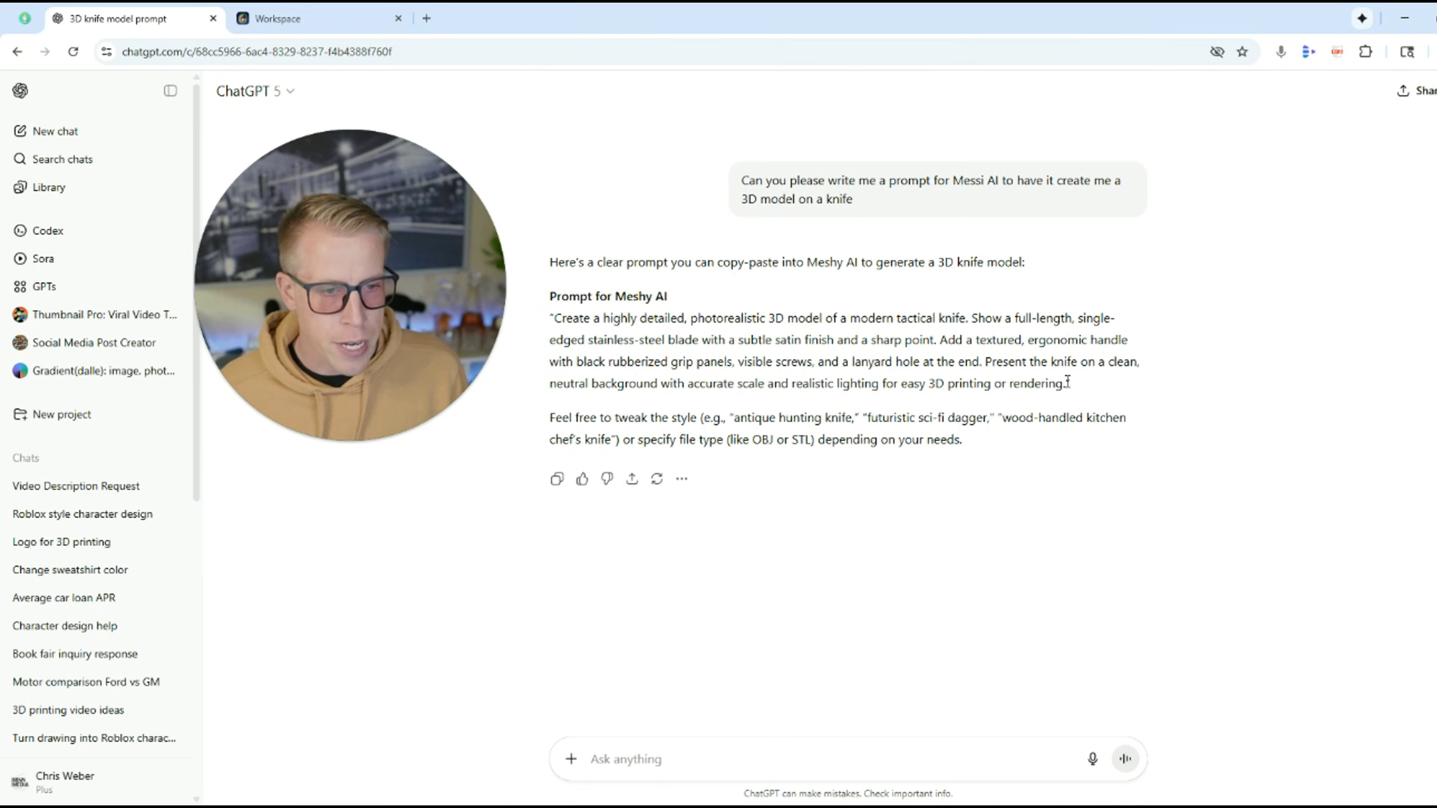
Copy the tactical knife prompt from the ChatGPT reply into the new model's prompt in Meshy
{"action": "left_click_drag", "start_coordinate": [1068, 381], "coordinate": [571, 321]}
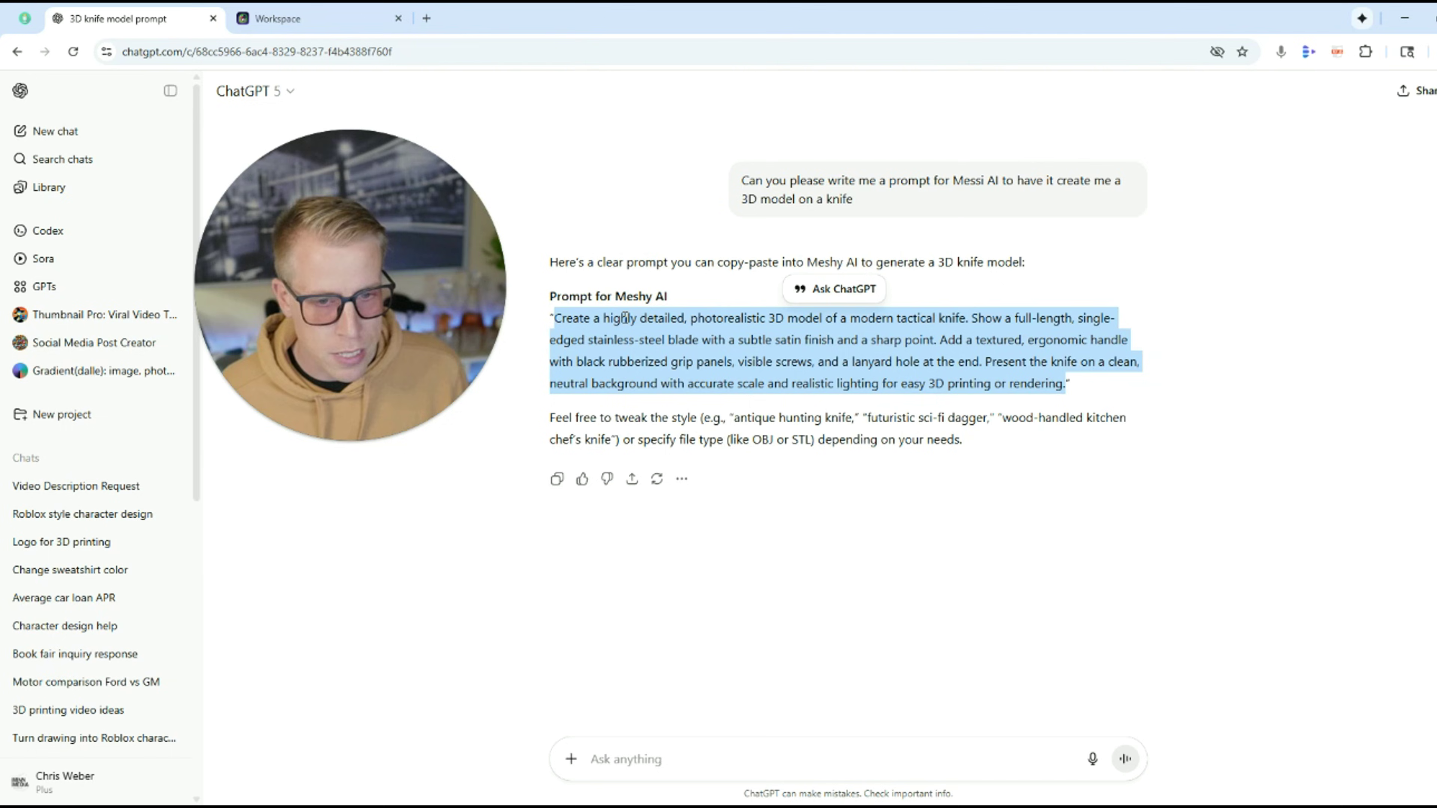
{"action": "right_click", "coordinate": [549, 322]}
{"action": "left_click", "coordinate": [571, 334]}
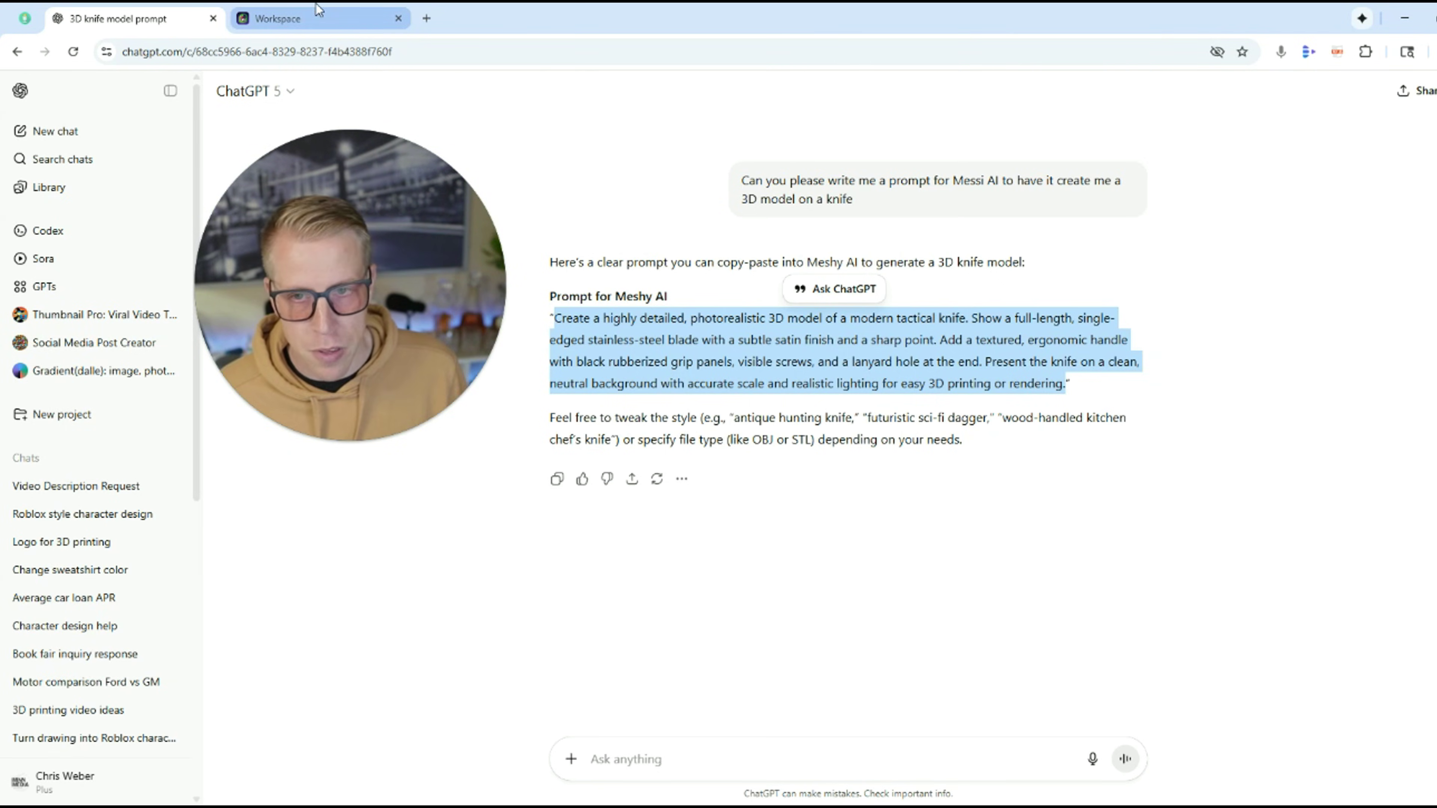
{"action": "left_click", "coordinate": [277, 18]}
{"action": "left_click", "coordinate": [148, 294]}
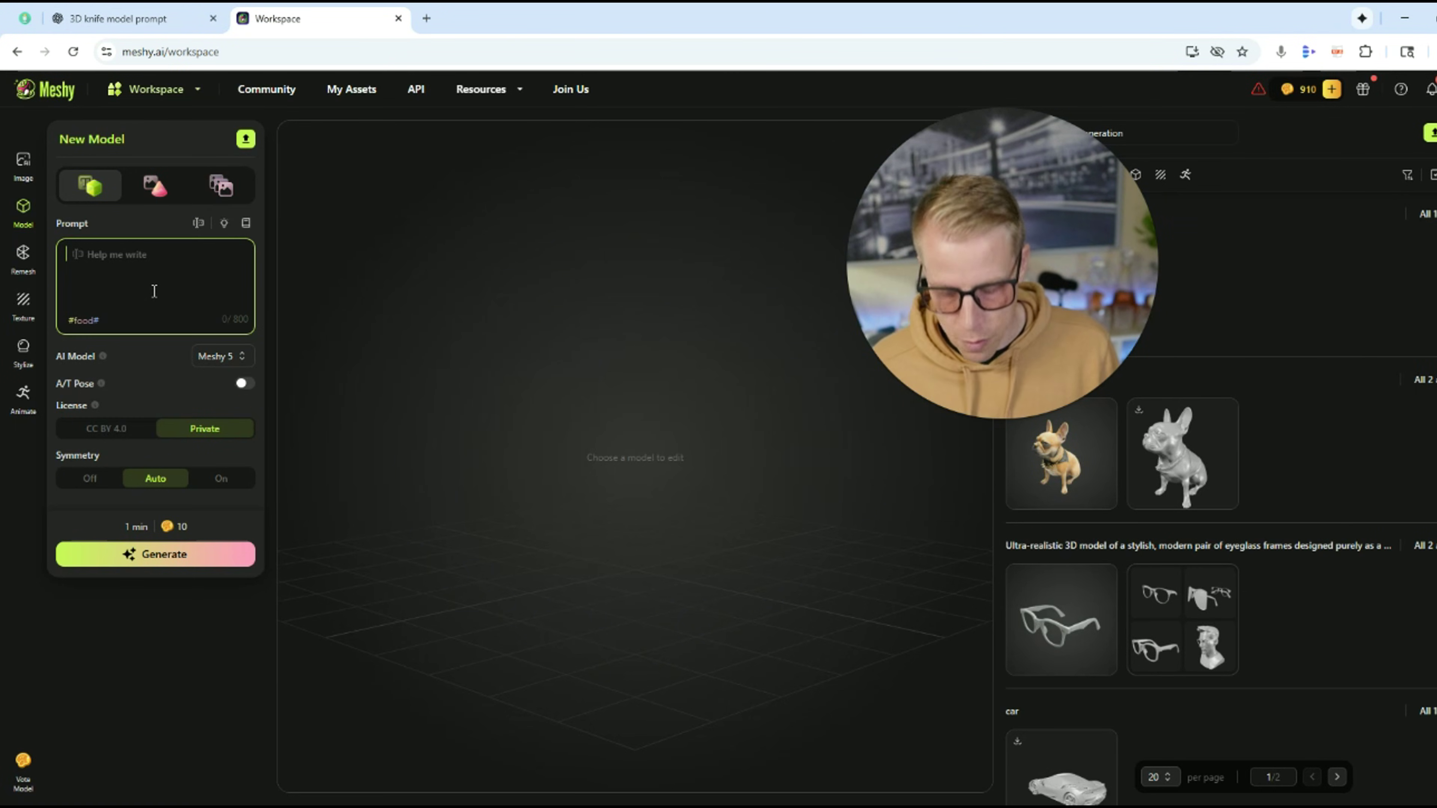
{"action": "key", "text": "ctrl+v"}
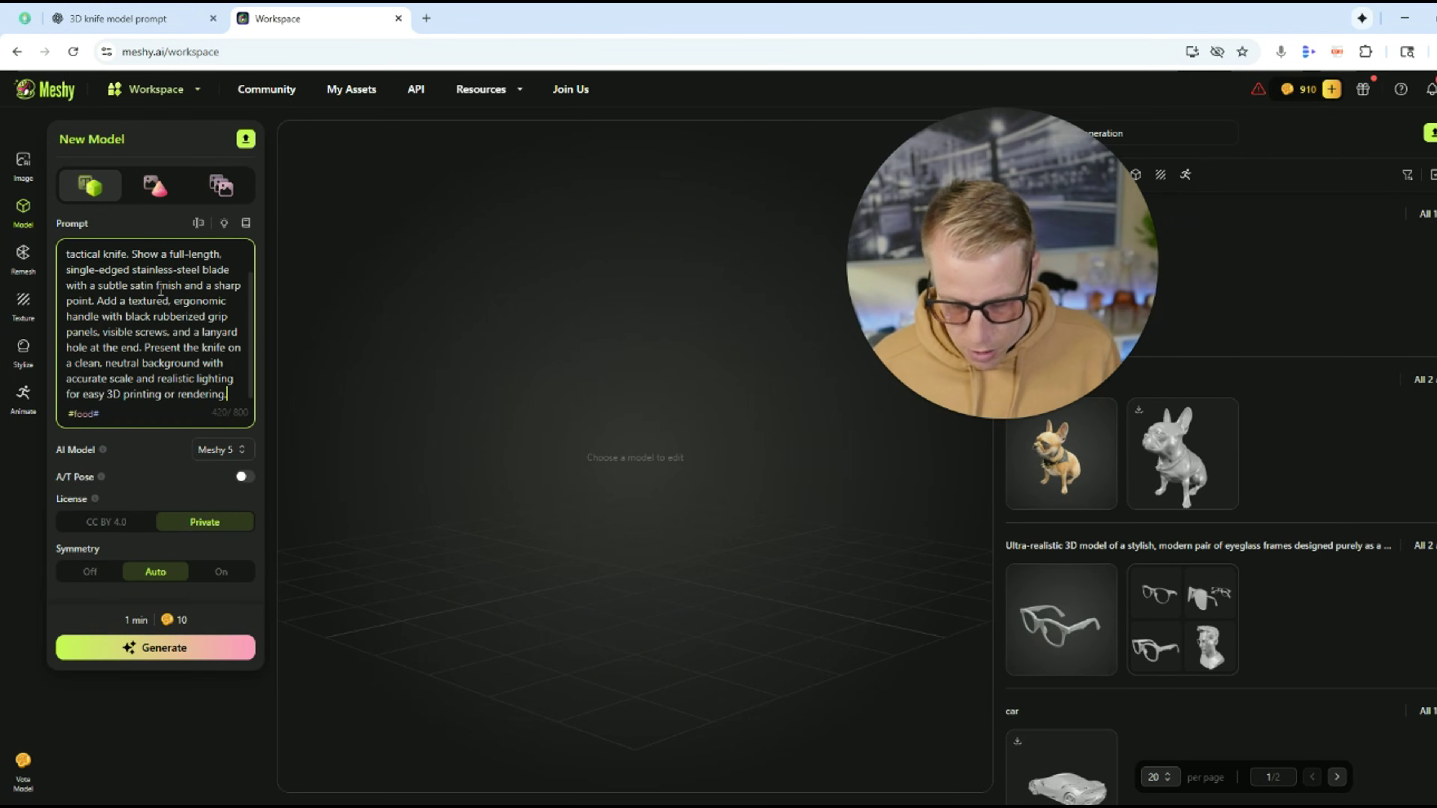
Generate the tactical knife drafts, build the third draft (81,860 faces) with Max polycount, texture and PBR maps, and inspect both sides
{"action": "left_click", "coordinate": [158, 647]}
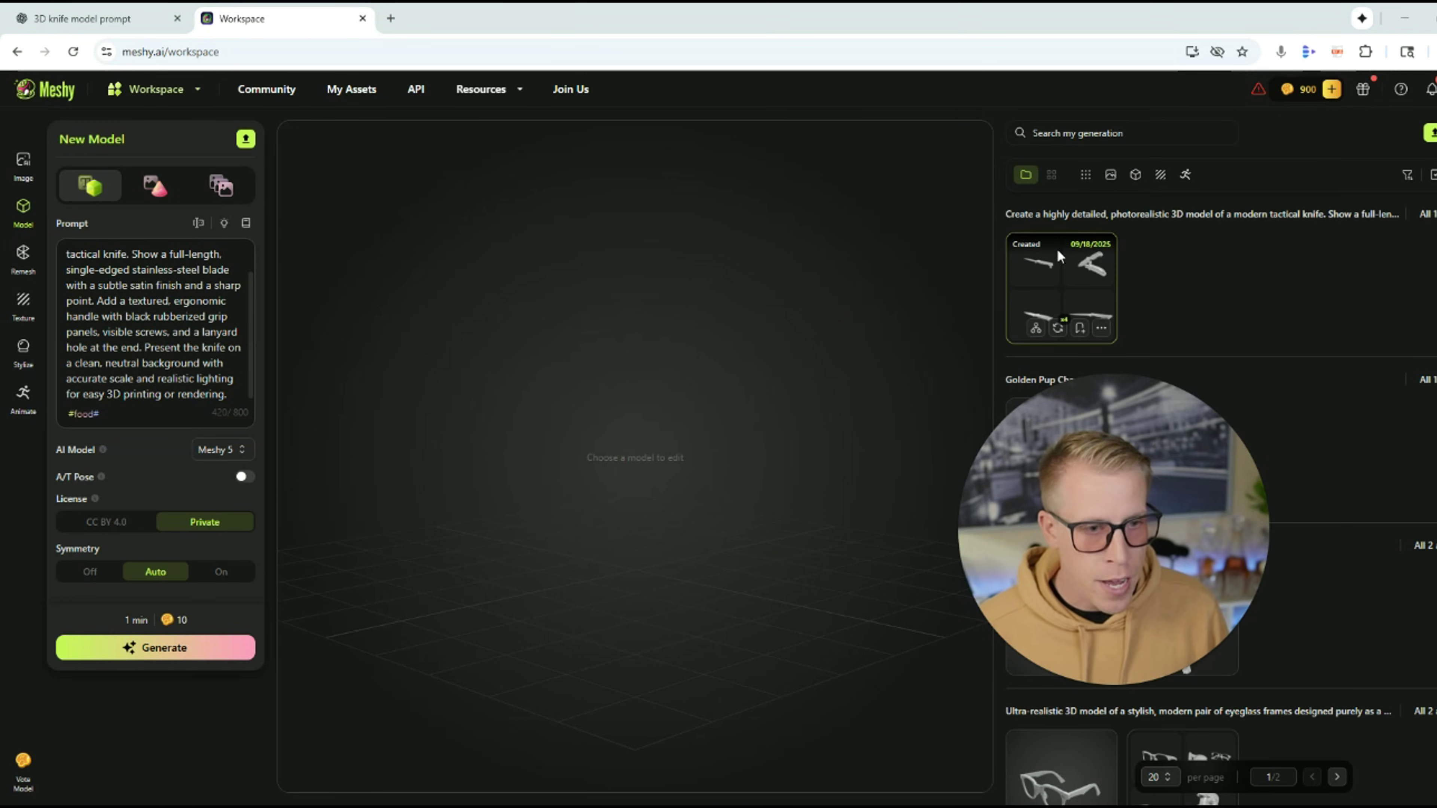
{"action": "left_click", "coordinate": [1058, 250]}
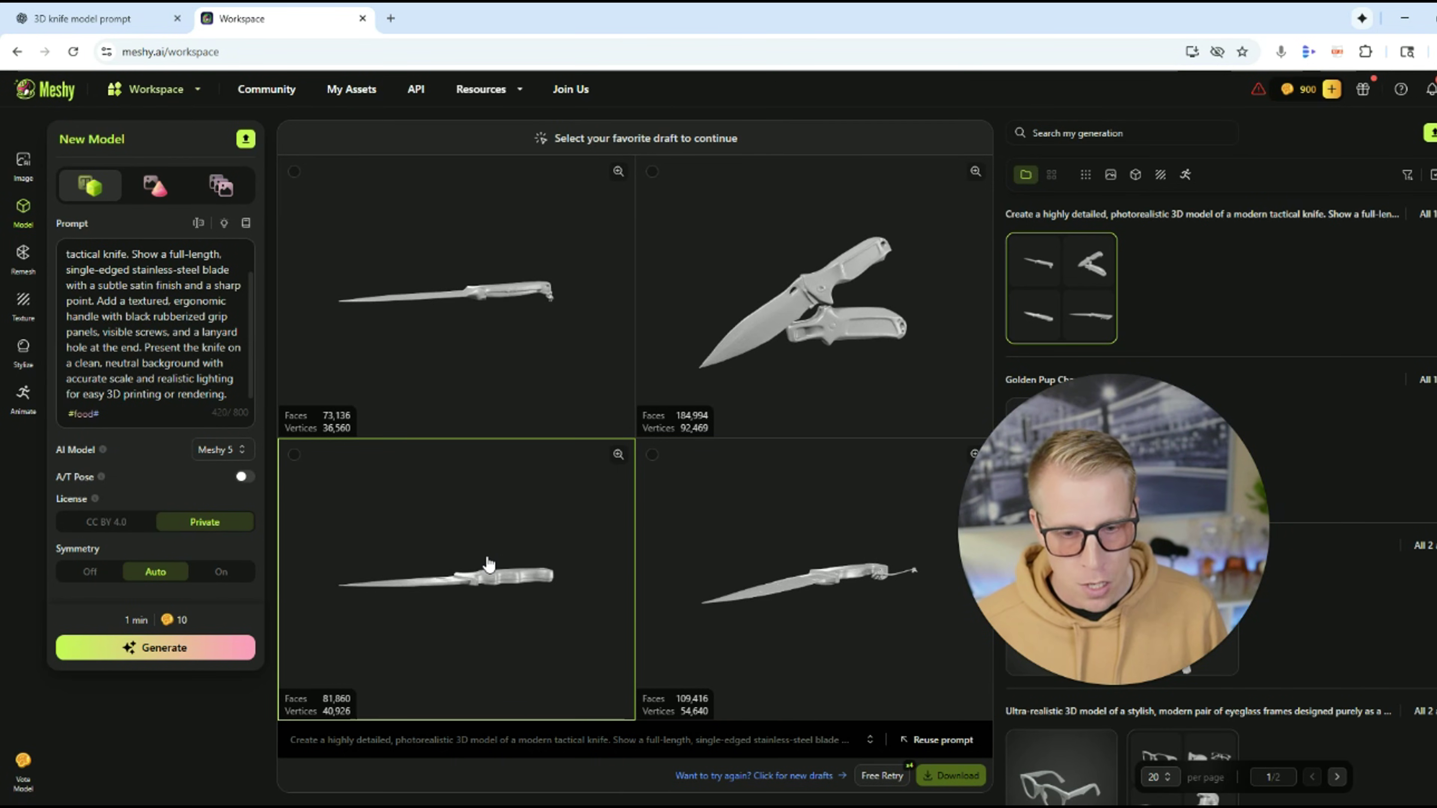
{"action": "left_click", "coordinate": [489, 565]}
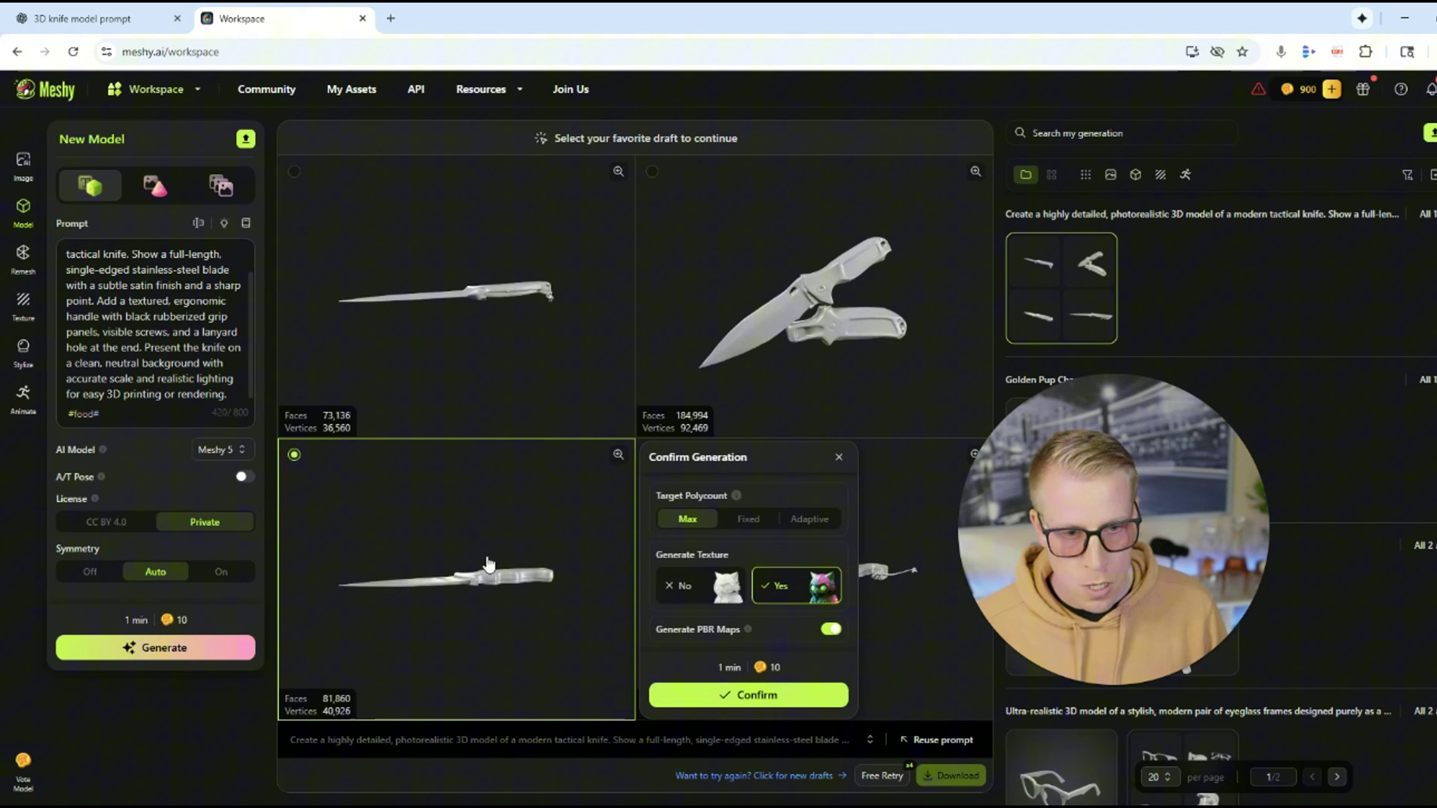
{"action": "left_click", "coordinate": [719, 692]}
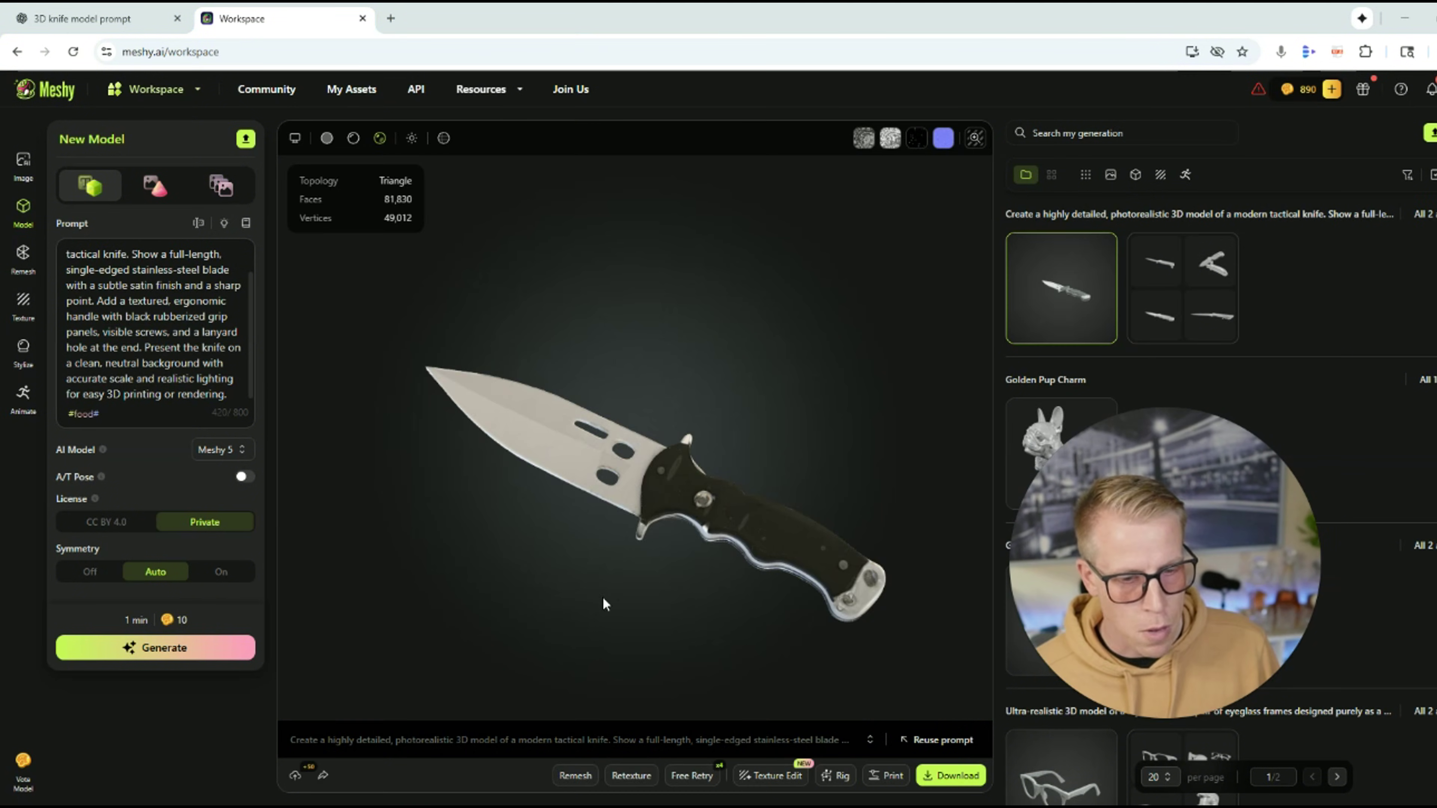
{"action": "left_click_drag", "start_coordinate": [603, 596], "coordinate": [594, 355]}
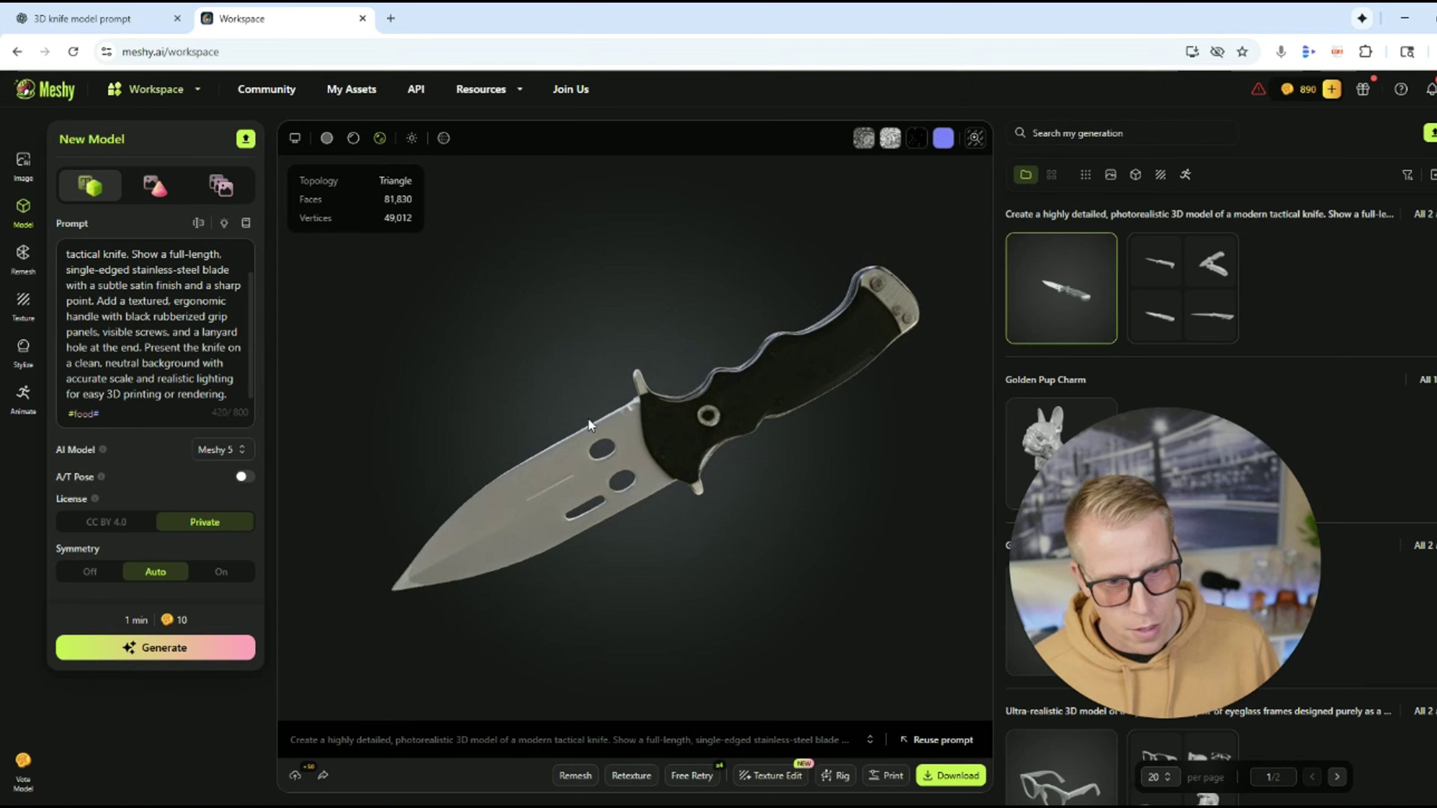
{"action": "left_click_drag", "start_coordinate": [588, 420], "coordinate": [586, 620]}
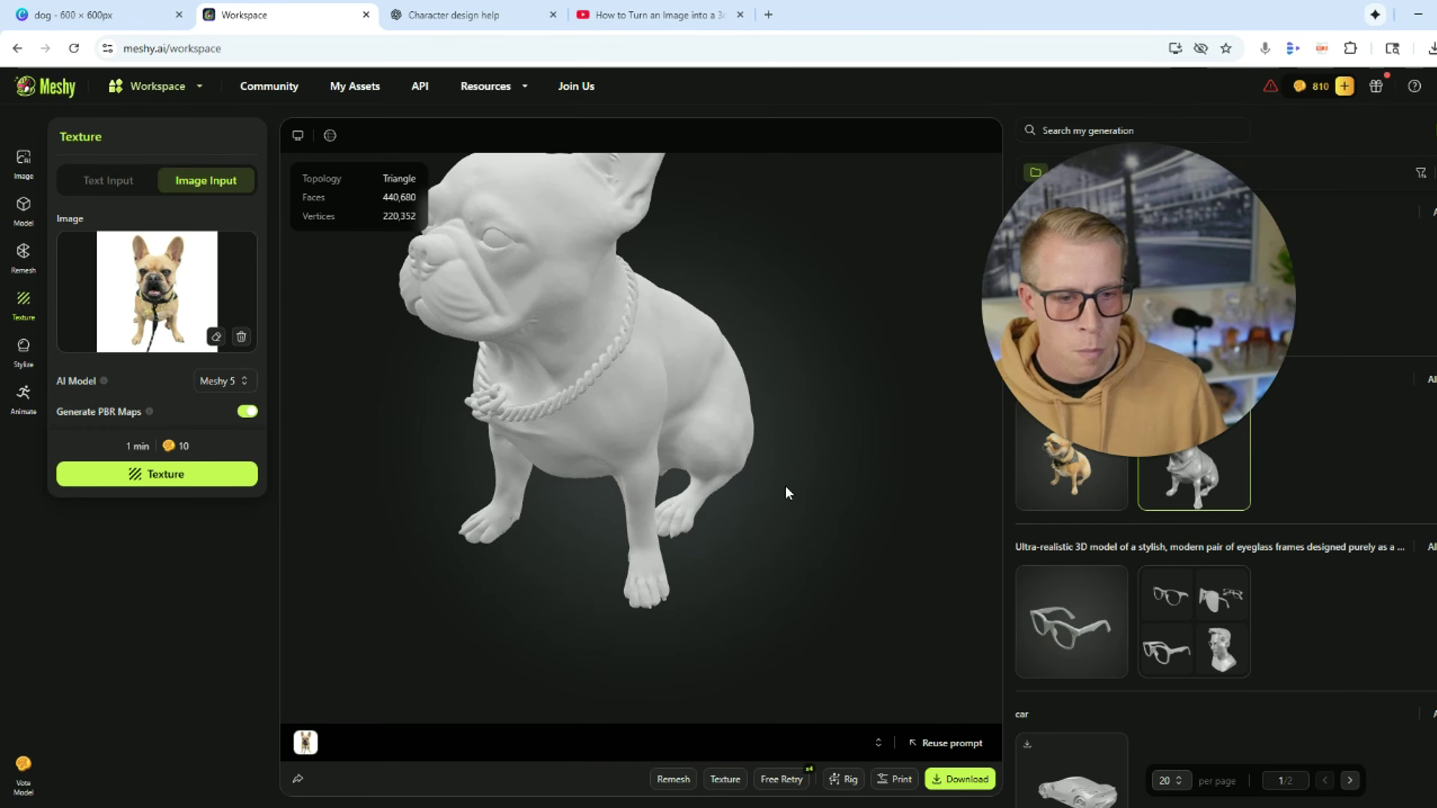
Examine the untextured French bulldog model, switch to its textured version and review the file formats available for download
{"action": "left_click_drag", "start_coordinate": [784, 485], "coordinate": [459, 486]}
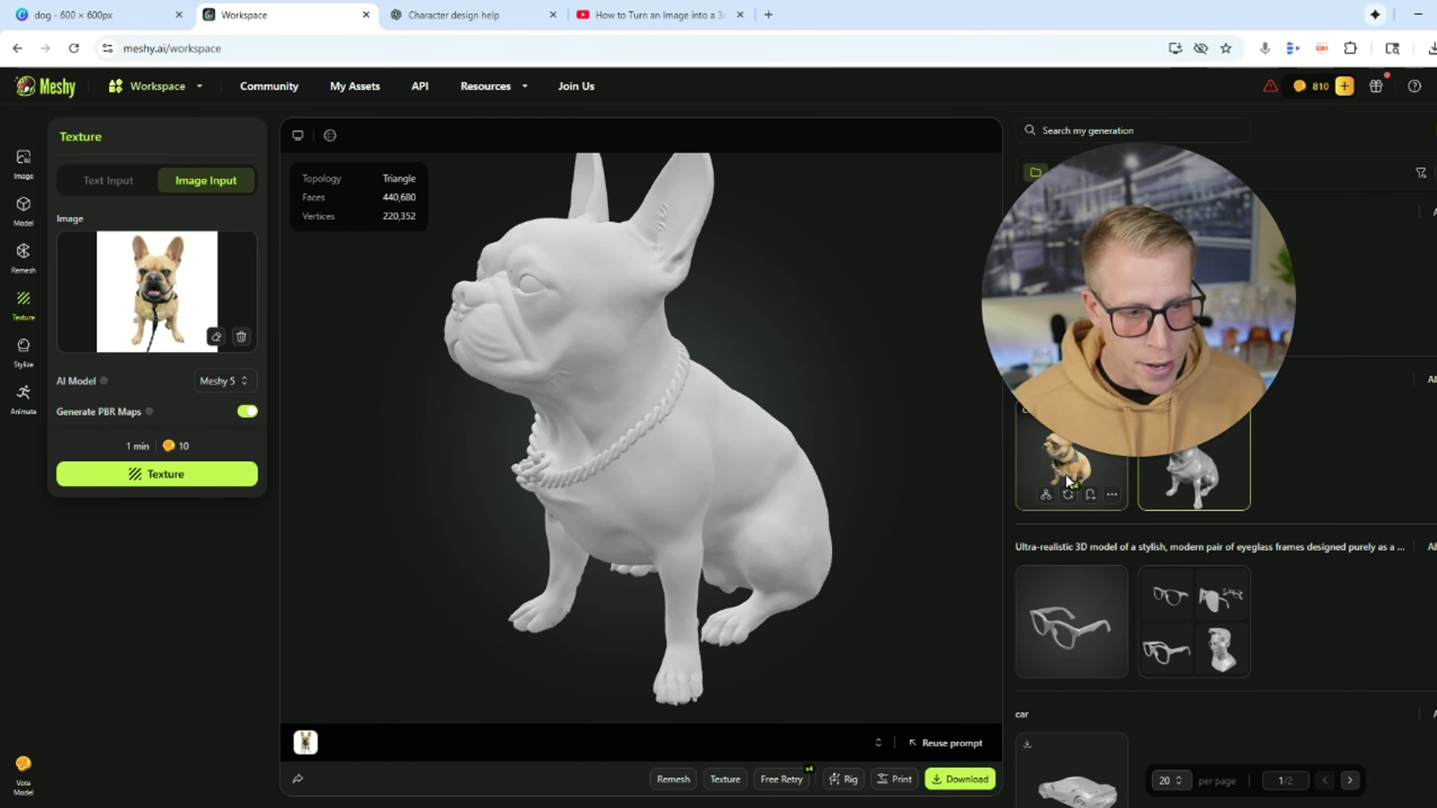
{"action": "left_click", "coordinate": [1054, 471]}
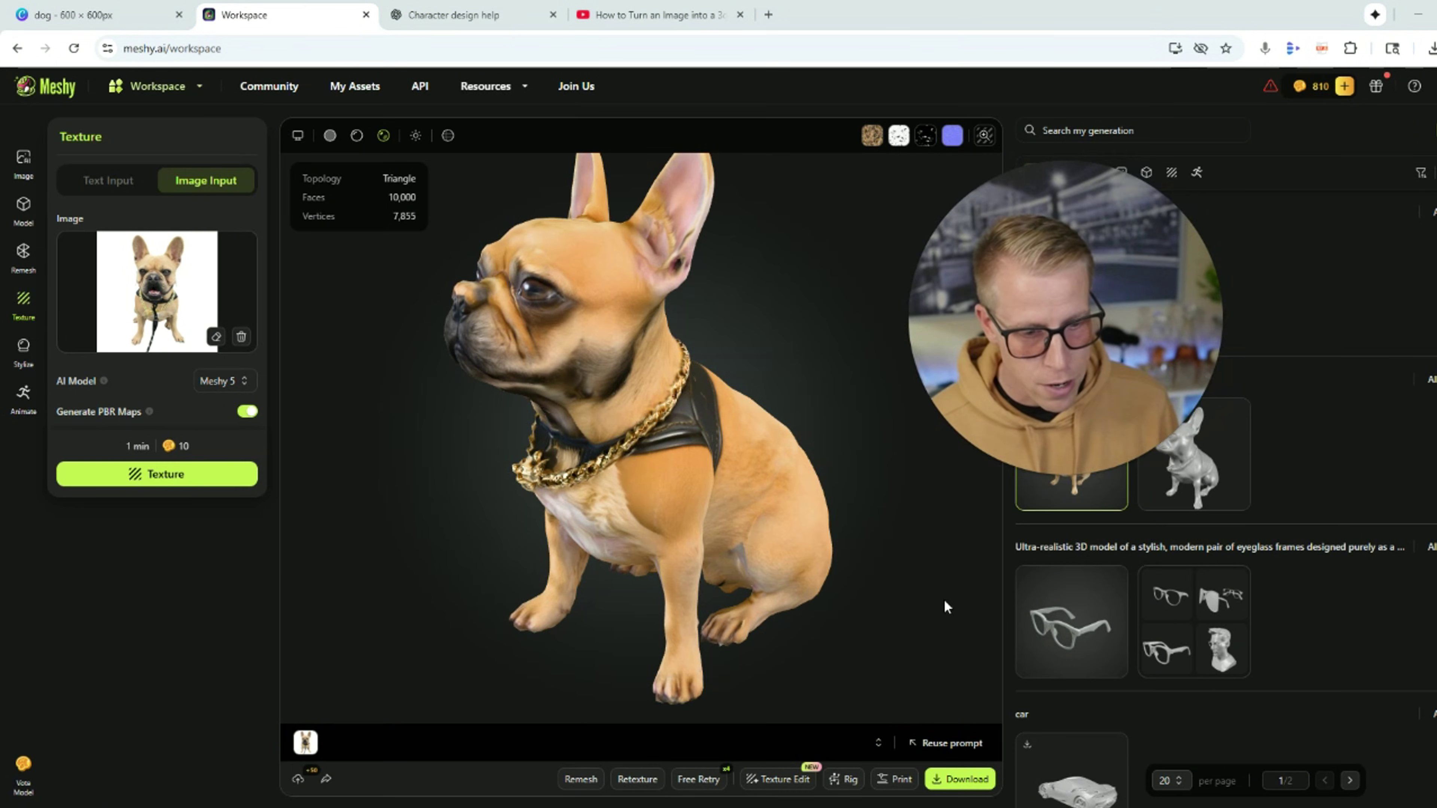
{"action": "left_click", "coordinate": [957, 780]}
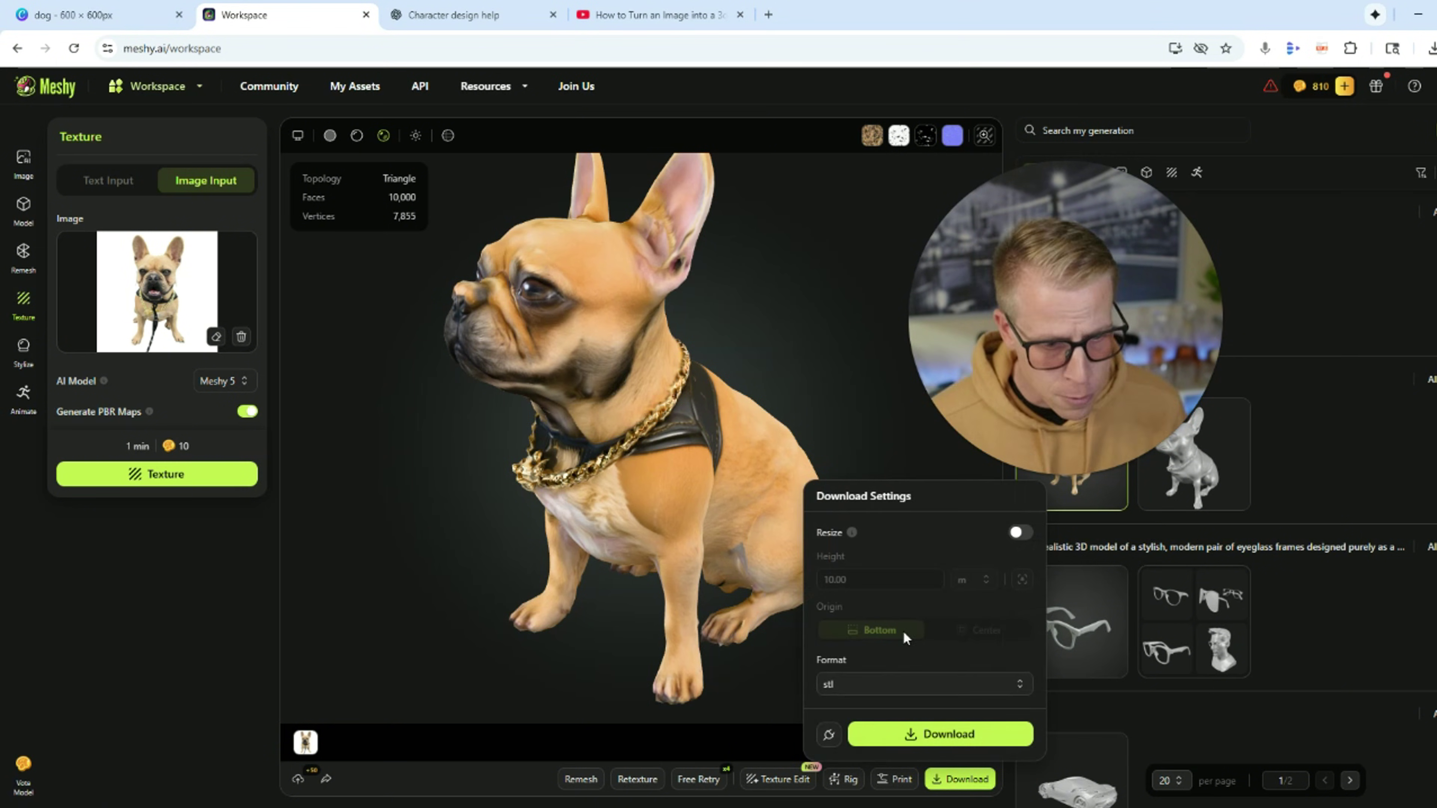
{"action": "left_click", "coordinate": [844, 685]}
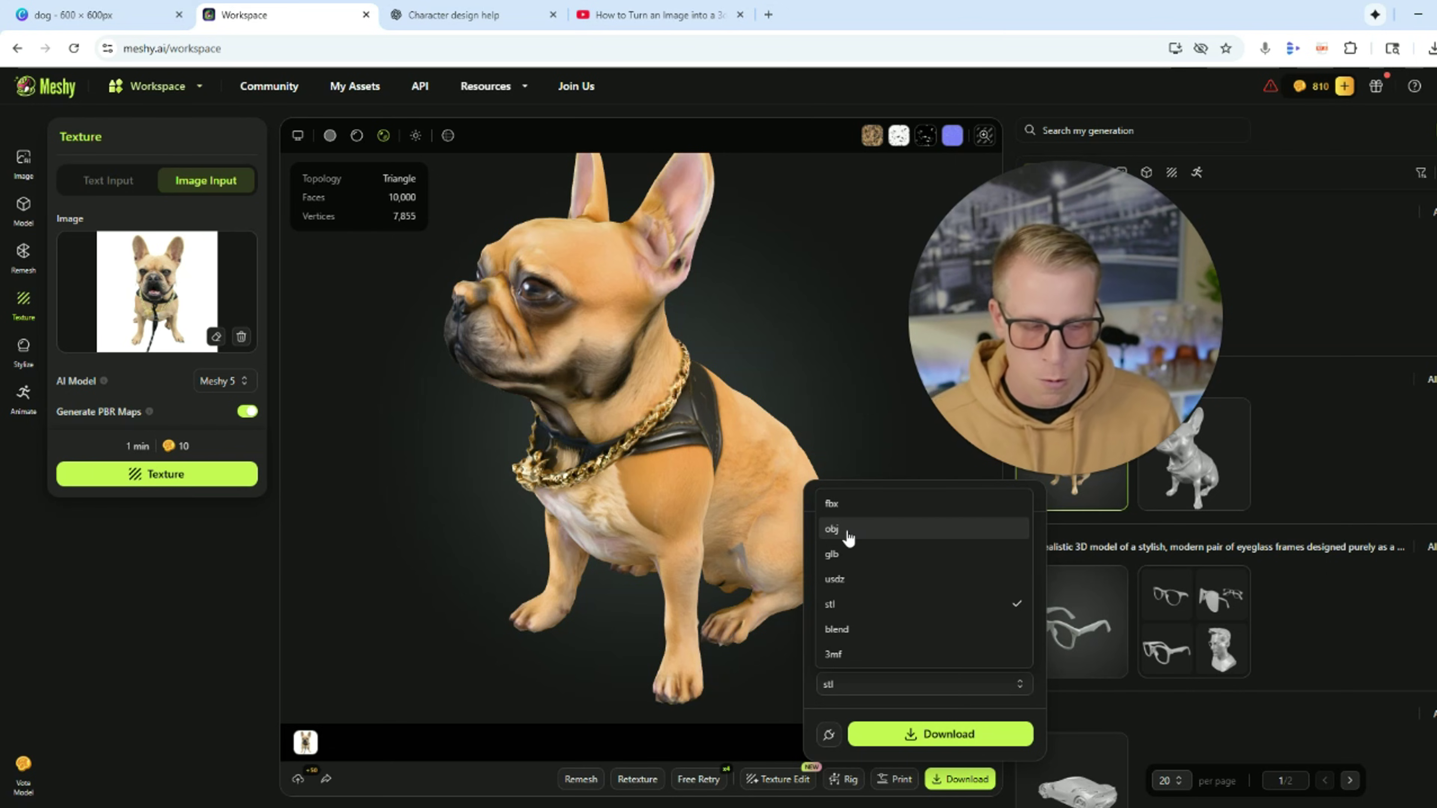
{"action": "left_click", "coordinate": [855, 412]}
{"action": "left_click", "coordinate": [853, 404]}
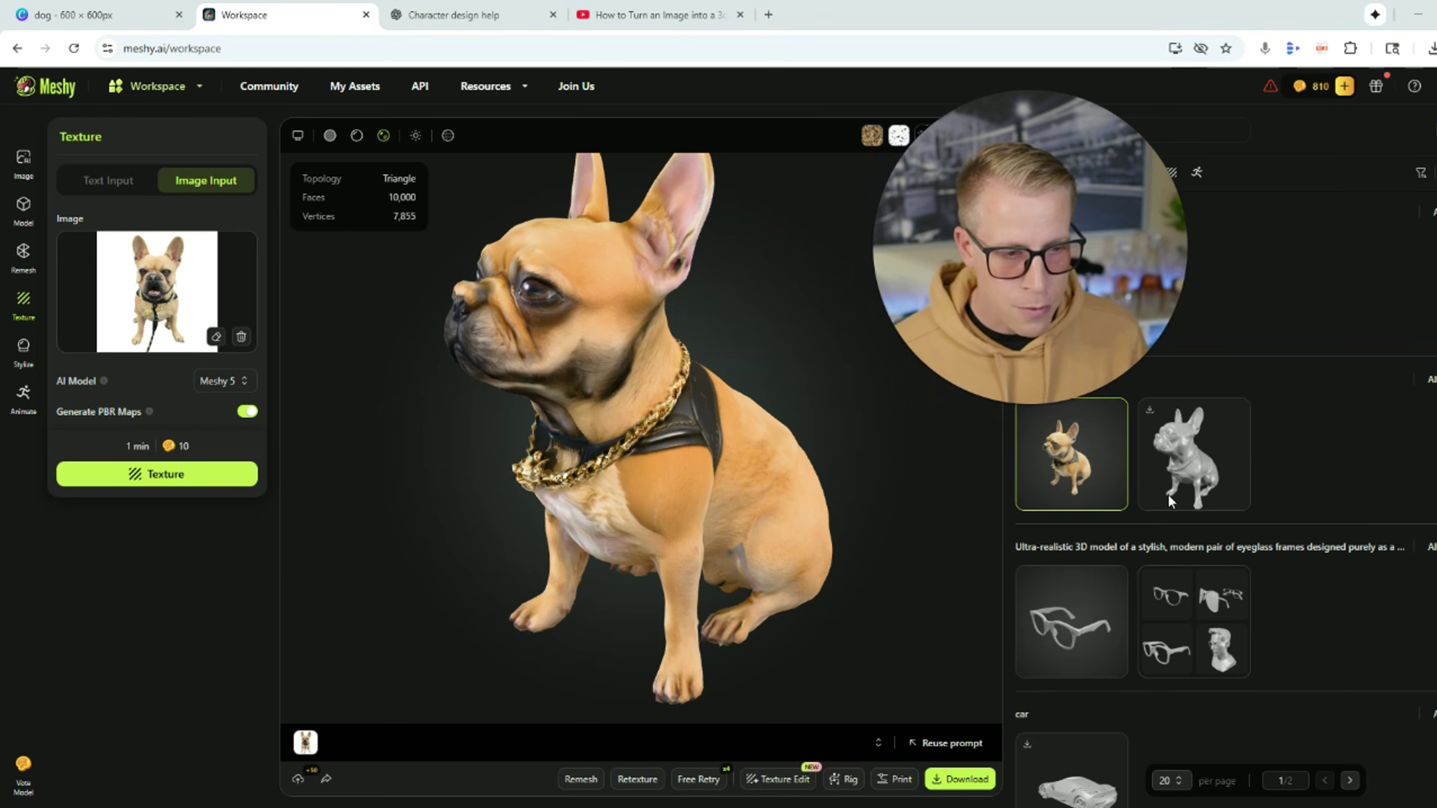
Return to the untextured French bulldog model and show the file formats in its download settings
{"action": "left_click", "coordinate": [1211, 465]}
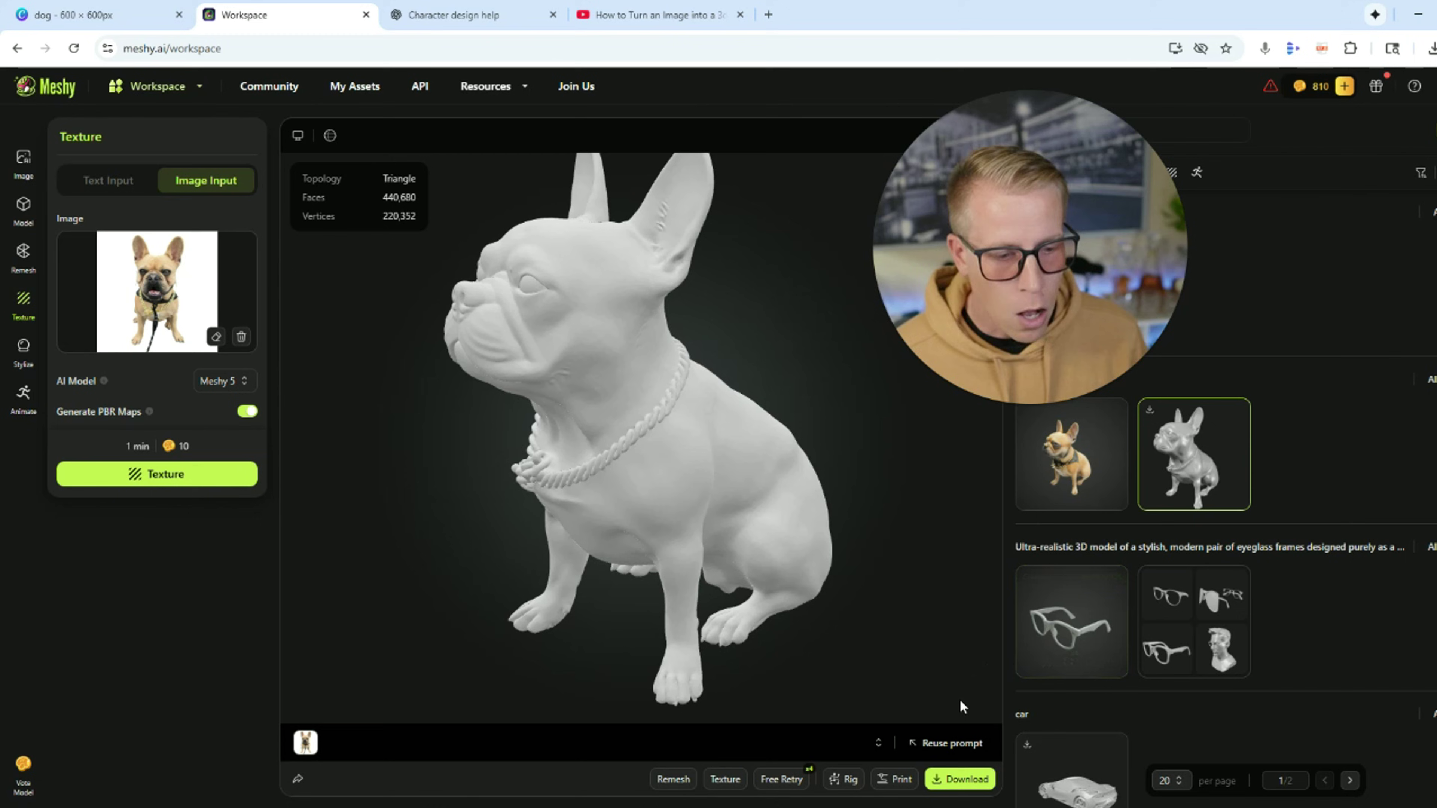
{"action": "left_click", "coordinate": [960, 784]}
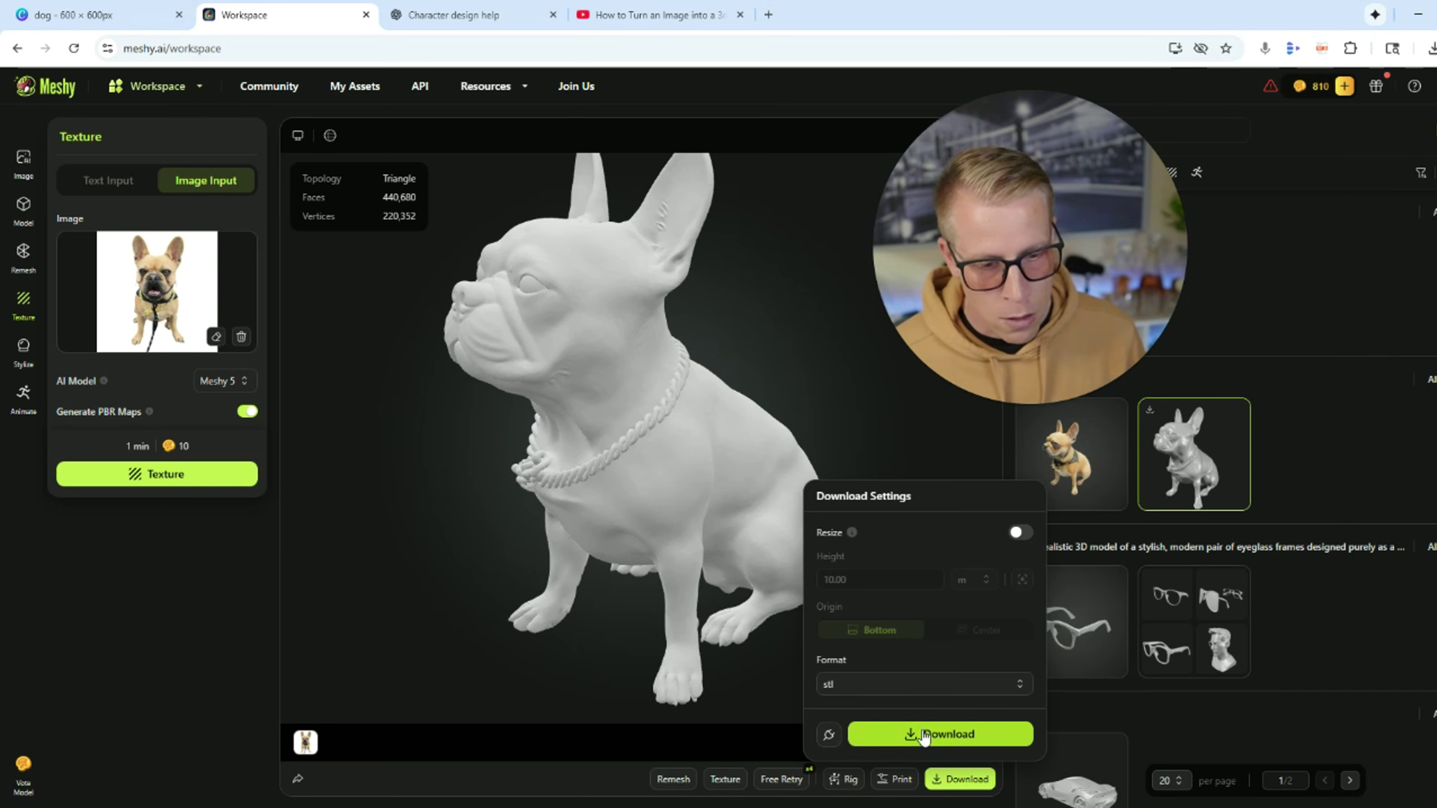
{"action": "left_click", "coordinate": [879, 691]}
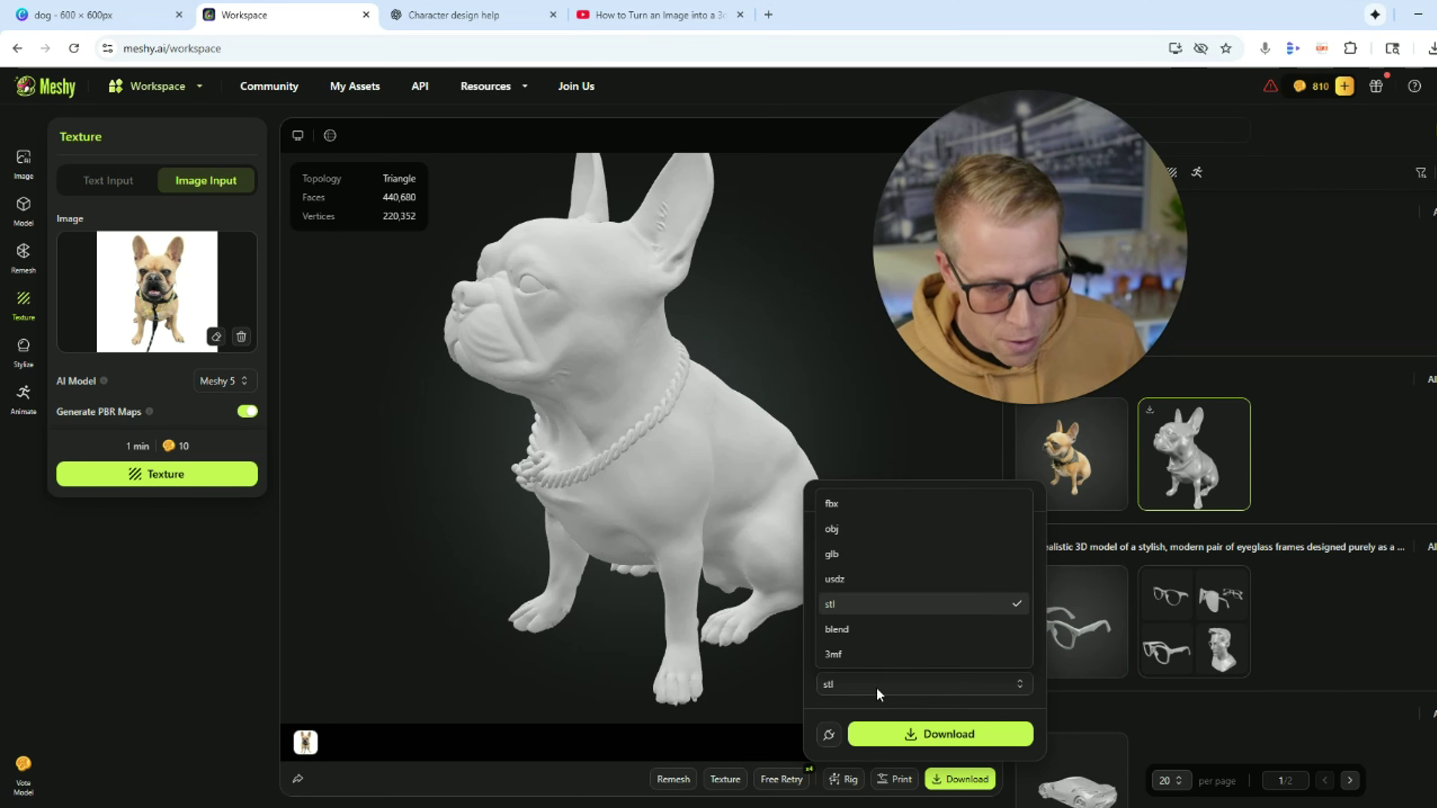